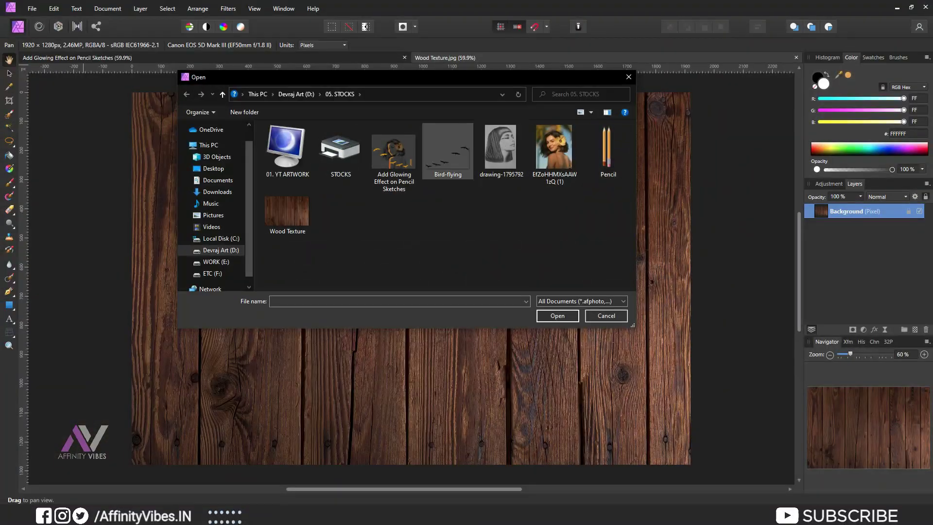
Step: Place the 'Add Glowing Effect on Pencil Sketches' artwork and size it over the wood planks
{"action": "double_click", "coordinate": [394, 157]}
{"action": "mouse_move", "coordinate": [203, 121]}
{"action": "left_mouse_down"}
{"action": "mouse_move", "coordinate": [500, 354]}
{"action": "mouse_move", "coordinate": [566, 428]}
{"action": "mouse_move", "coordinate": [601, 432]}
{"action": "left_mouse_up"}
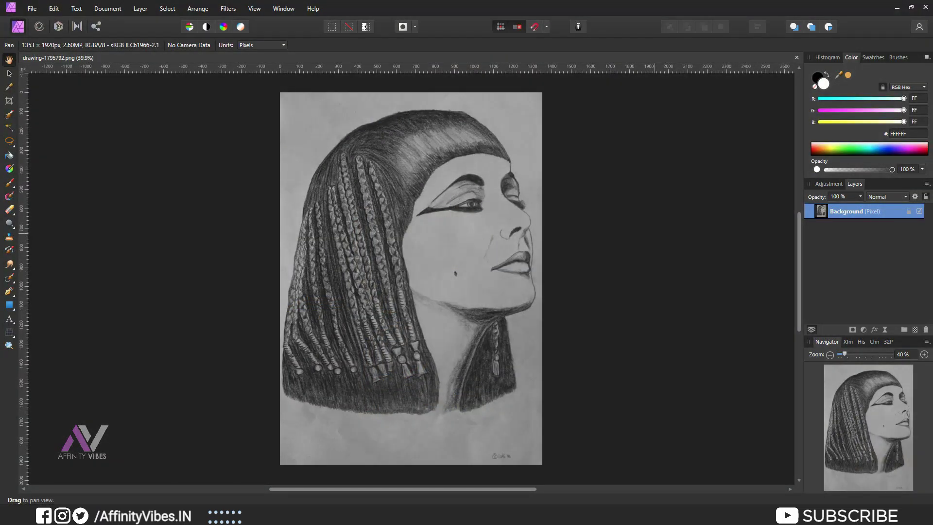
{"action": "key", "text": "ctrl+plus"}
{"action": "key", "text": "ctrl+plus"}
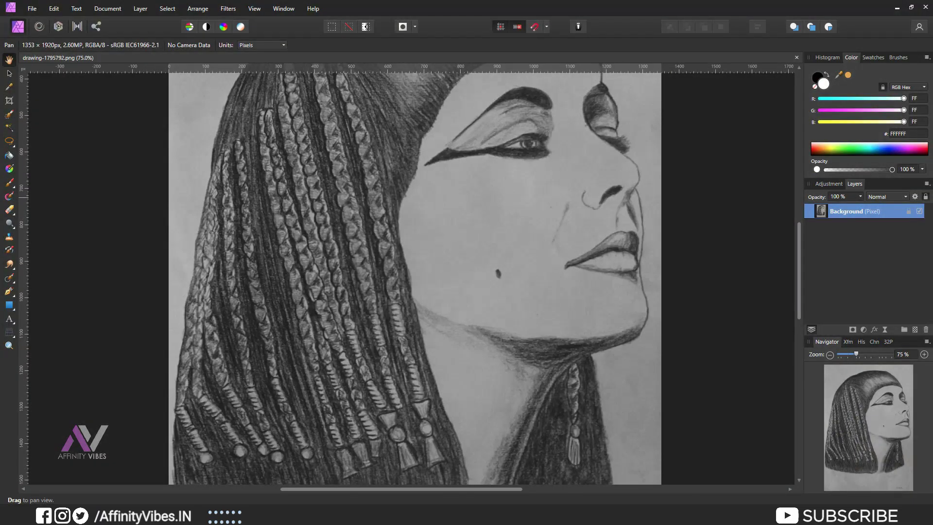
{"action": "scroll", "coordinate": [415, 274], "scroll_direction": "up", "scroll_amount": 2}
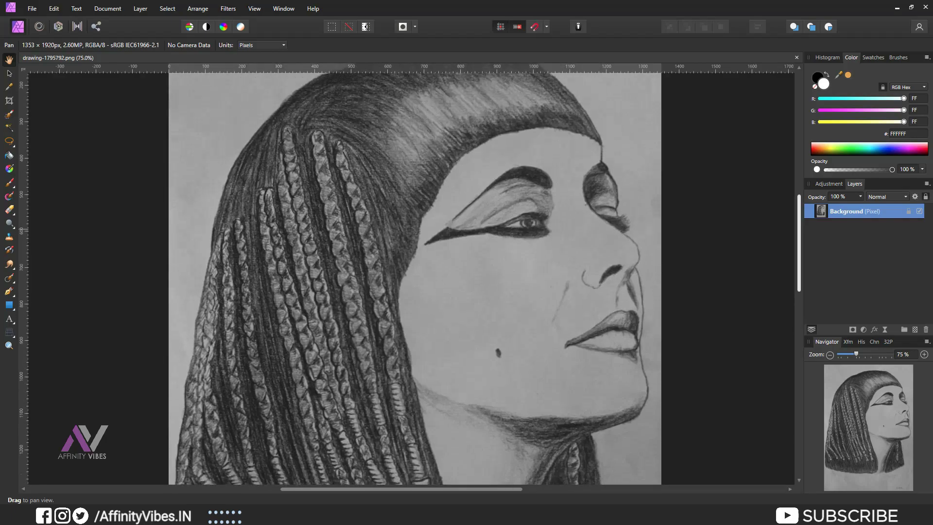
{"action": "scroll", "coordinate": [415, 274], "scroll_direction": "up", "scroll_amount": 2}
{"action": "scroll", "coordinate": [415, 274], "scroll_direction": "down", "scroll_amount": 2}
{"action": "scroll", "coordinate": [415, 274], "scroll_direction": "down", "scroll_amount": 1}
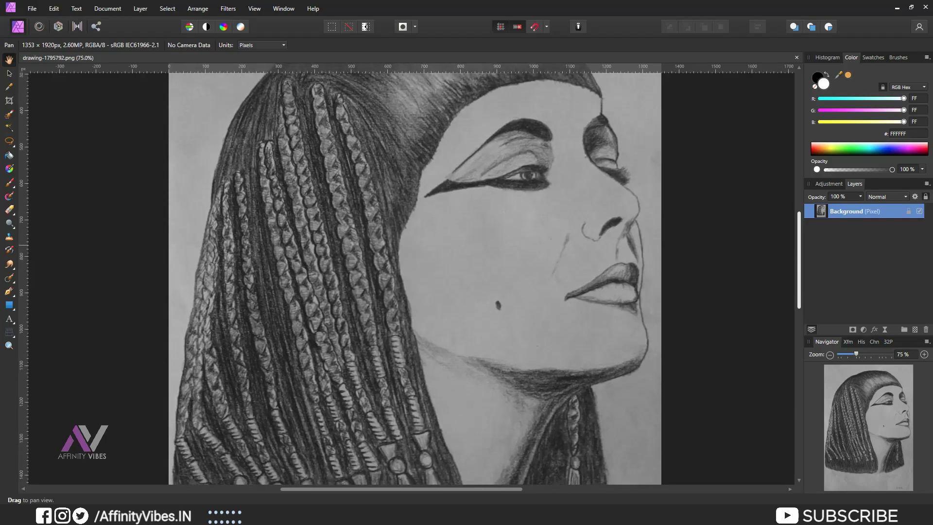
{"action": "scroll", "coordinate": [415, 274], "scroll_direction": "down", "scroll_amount": 2}
{"action": "scroll", "coordinate": [416, 274], "scroll_direction": "down", "scroll_amount": 1}
{"action": "scroll", "coordinate": [416, 274], "scroll_direction": "down", "scroll_amount": 2}
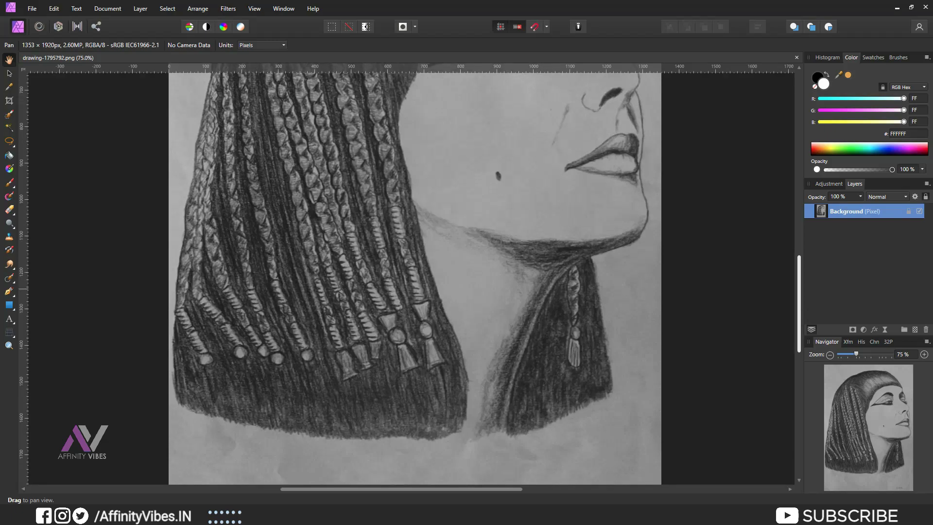
{"action": "scroll", "coordinate": [415, 274], "scroll_direction": "up", "scroll_amount": 3}
{"action": "scroll", "coordinate": [415, 275], "scroll_direction": "up", "scroll_amount": 3}
{"action": "scroll", "coordinate": [415, 274], "scroll_direction": "up", "scroll_amount": 1}
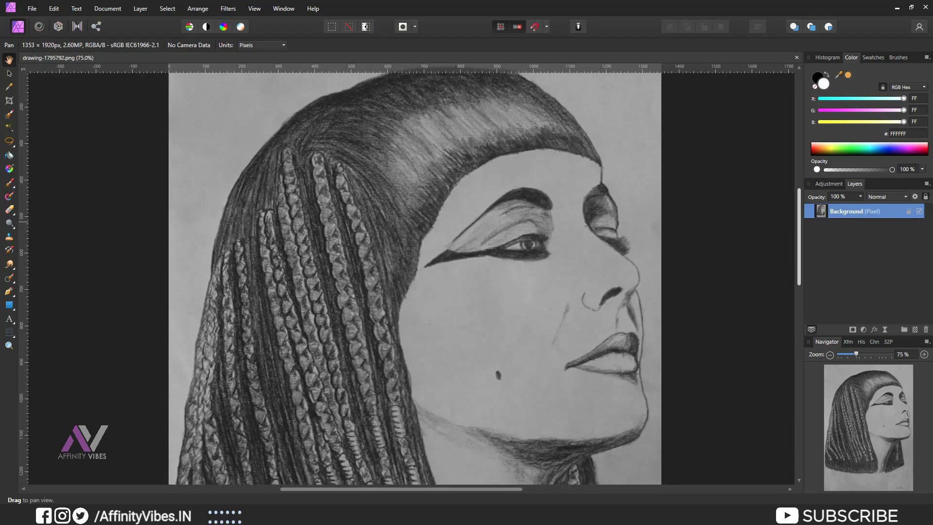
{"action": "scroll", "coordinate": [404, 279], "scroll_direction": "up", "scroll_amount": 1}
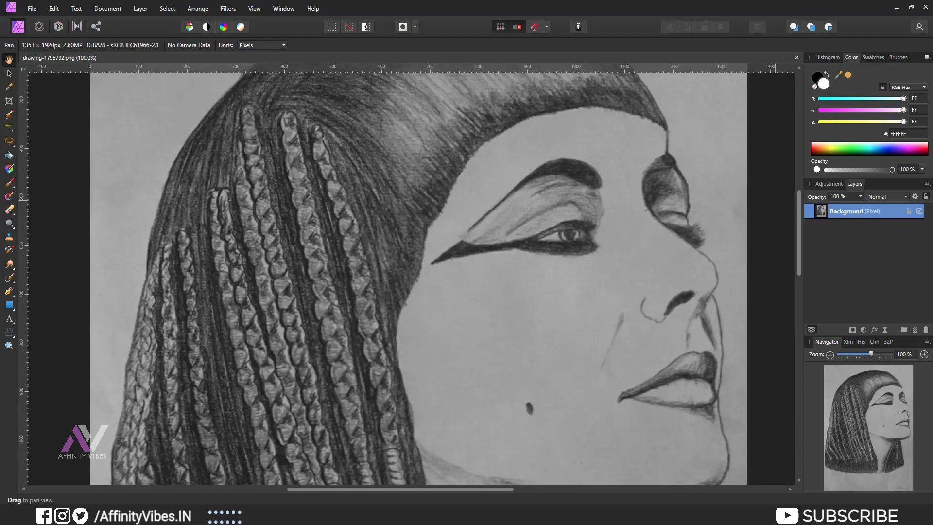
{"action": "scroll", "coordinate": [416, 274], "scroll_direction": "down", "scroll_amount": 1}
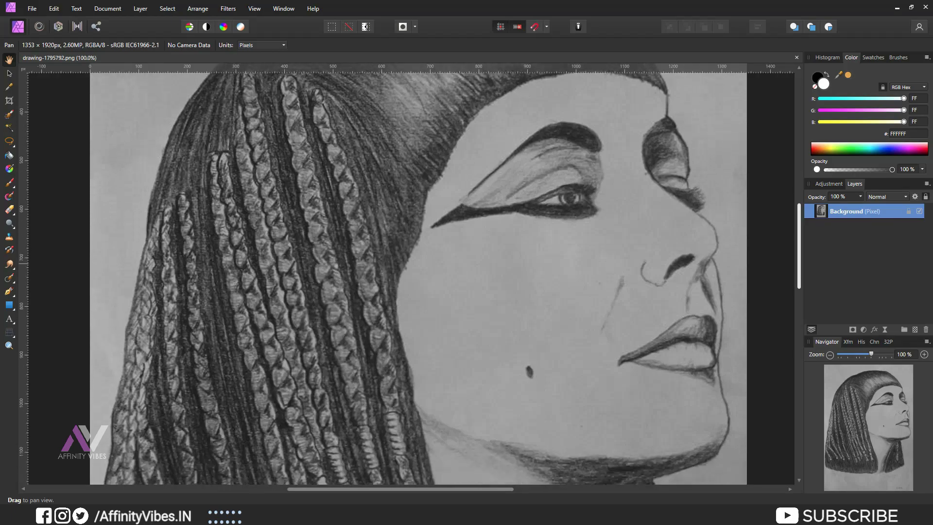
{"action": "scroll", "coordinate": [415, 274], "scroll_direction": "down", "scroll_amount": 2}
{"action": "scroll", "coordinate": [415, 274], "scroll_direction": "up", "scroll_amount": 3}
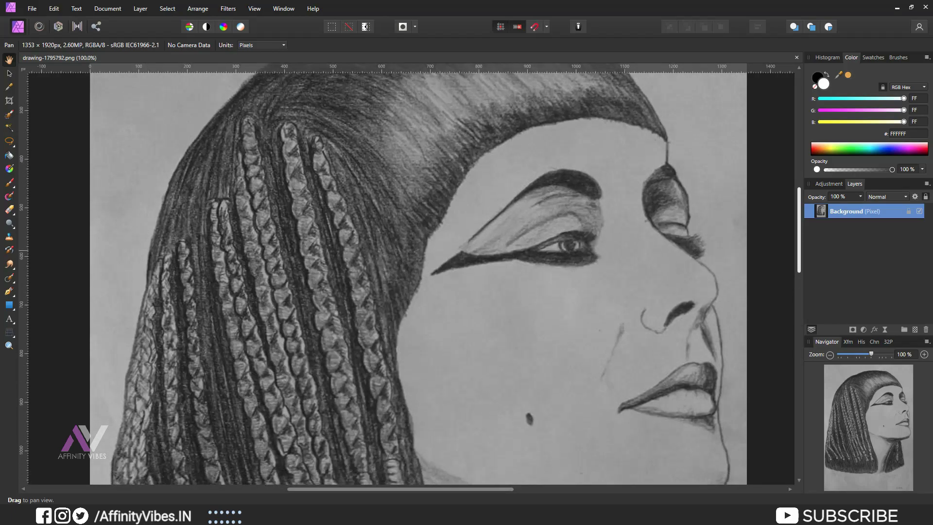
{"action": "scroll", "coordinate": [407, 158], "scroll_direction": "down", "scroll_amount": 2}
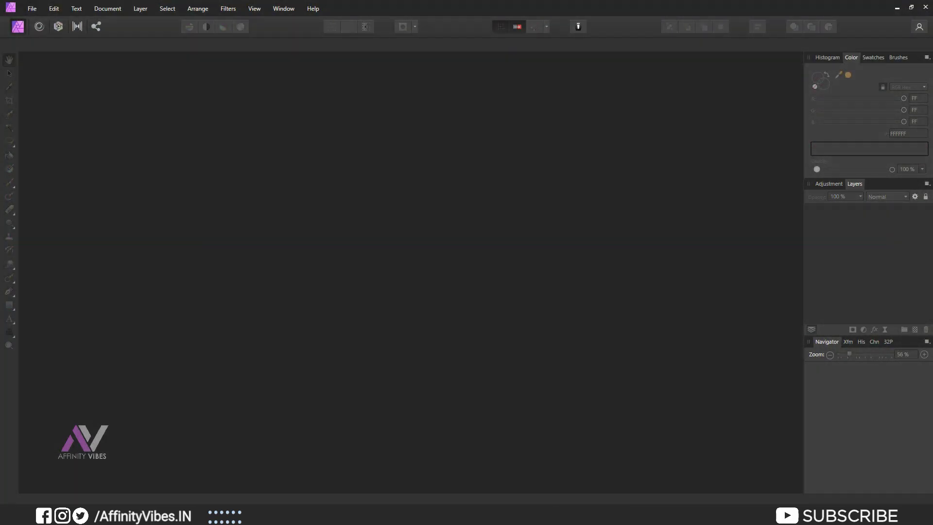
Step: Open the portrait photo as a new document
{"action": "left_click", "coordinate": [32, 9]}
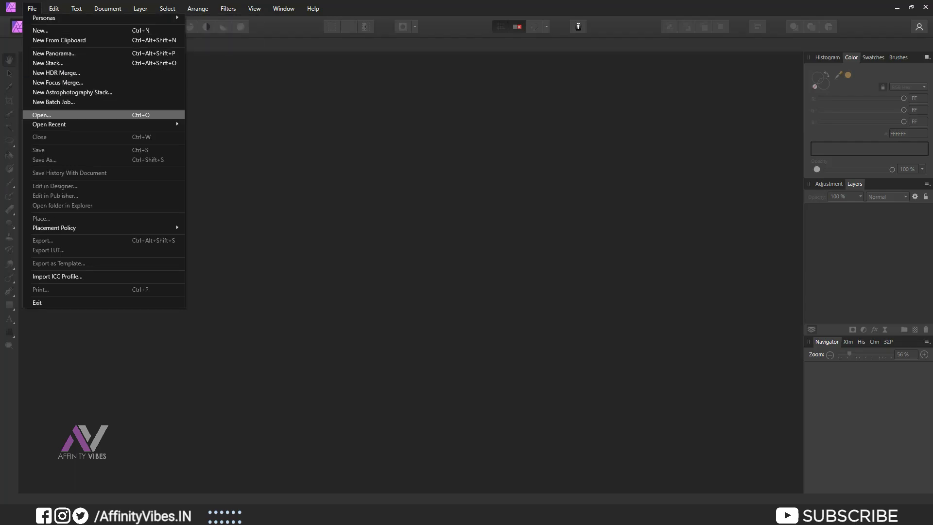
{"action": "left_click", "coordinate": [41, 114]}
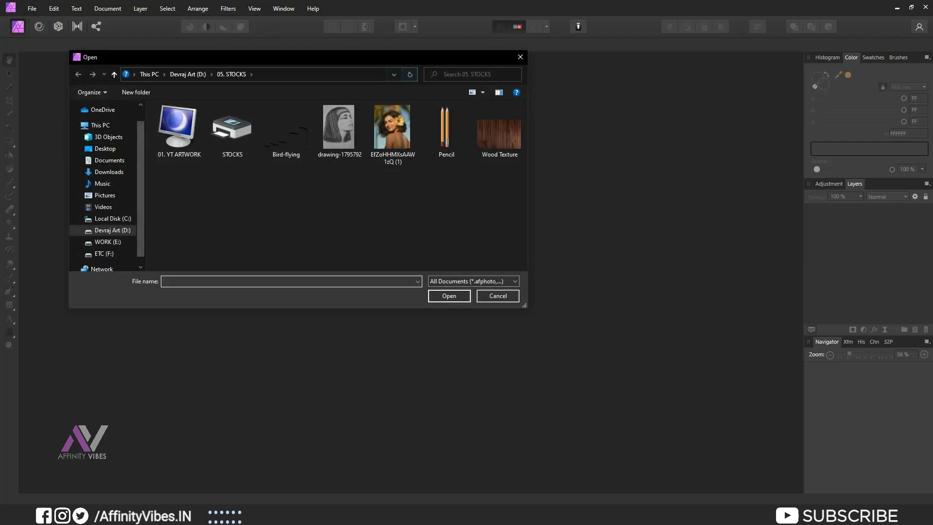
{"action": "left_click_drag", "start_coordinate": [368, 64], "coordinate": [477, 82]}
{"action": "left_click", "coordinate": [502, 138]}
{"action": "double_click", "coordinate": [501, 139]}
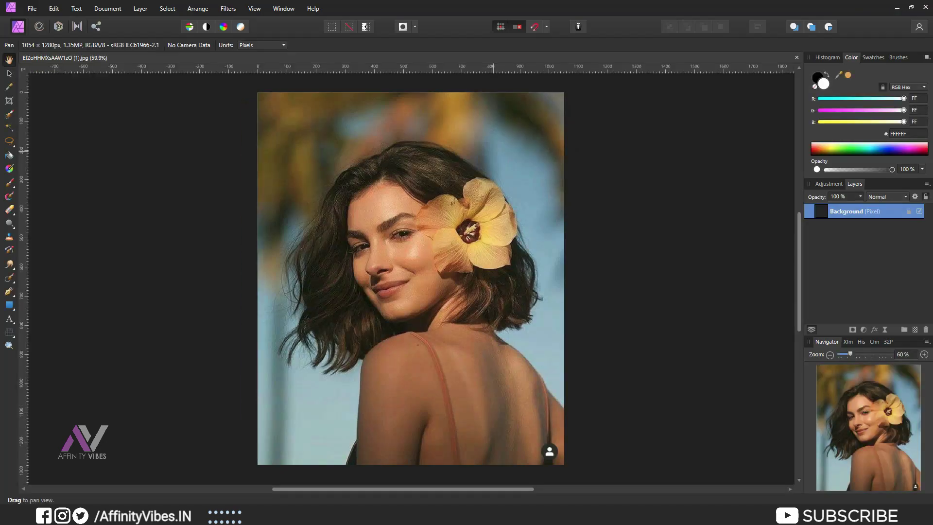
Step: Rename the Background layer Main, duplicate it as B&W, and hide the original
{"action": "key", "text": "ctrl+plus"}
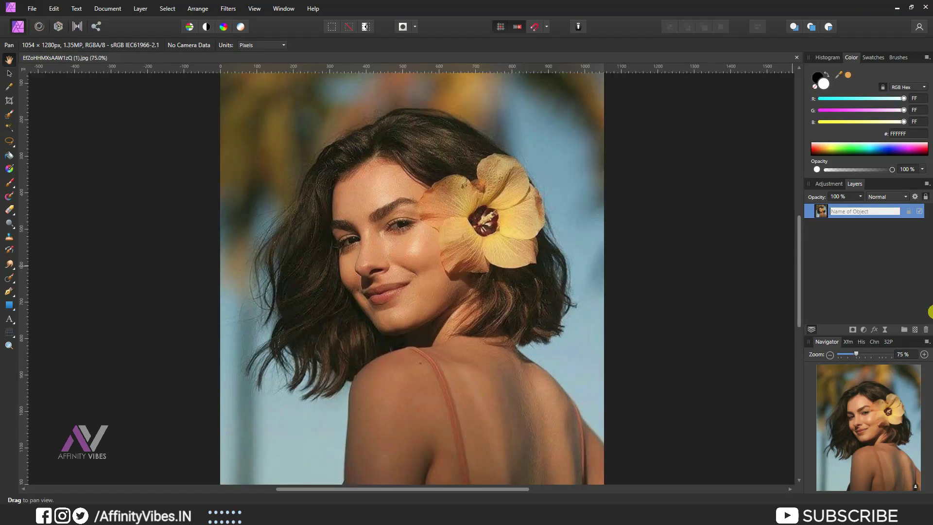
{"action": "type", "text": "Main"}
{"action": "key", "text": "Return"}
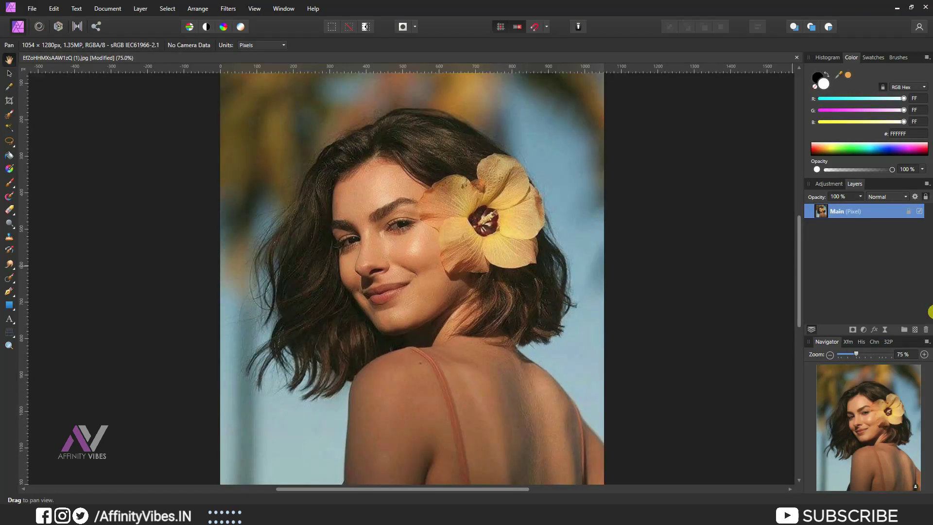
{"action": "key", "text": "ctrl+j"}
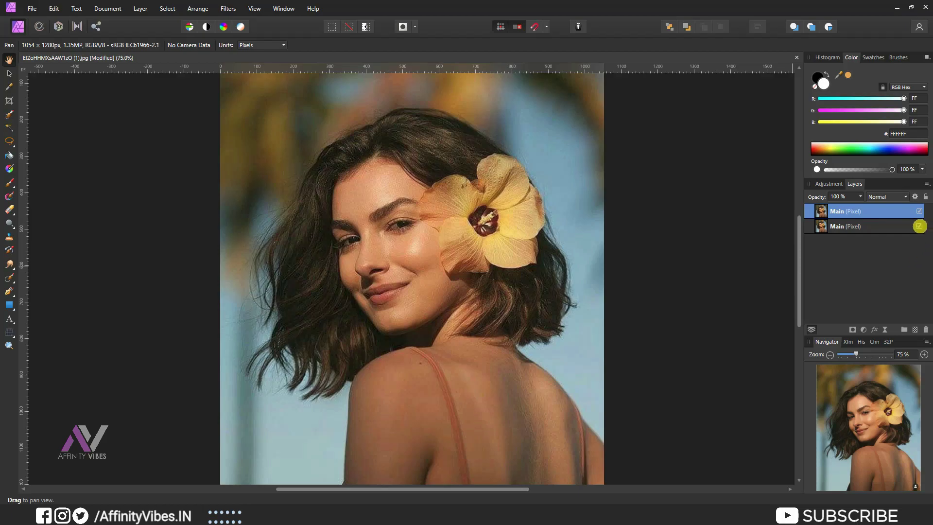
{"action": "left_click", "coordinate": [918, 226]}
{"action": "double_click", "coordinate": [837, 210]}
{"action": "type", "text": "B&W"}
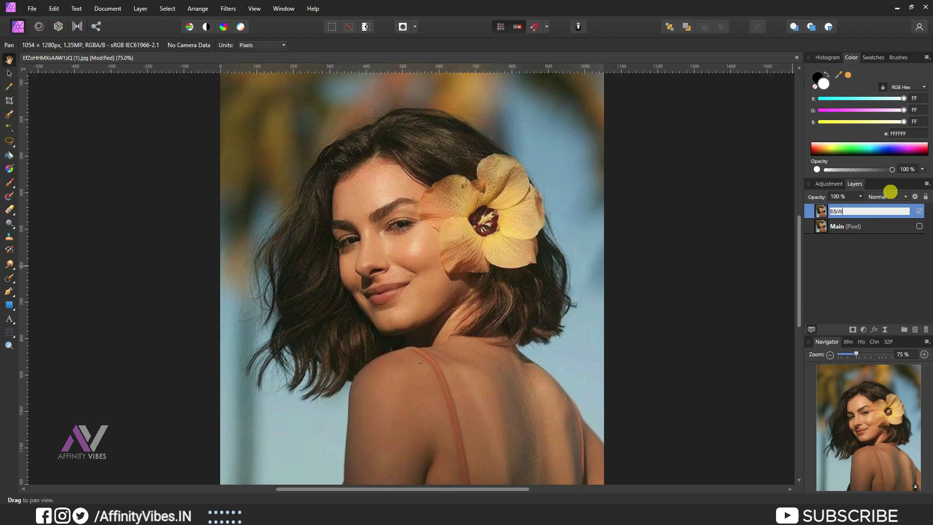
{"action": "key", "text": "Return"}
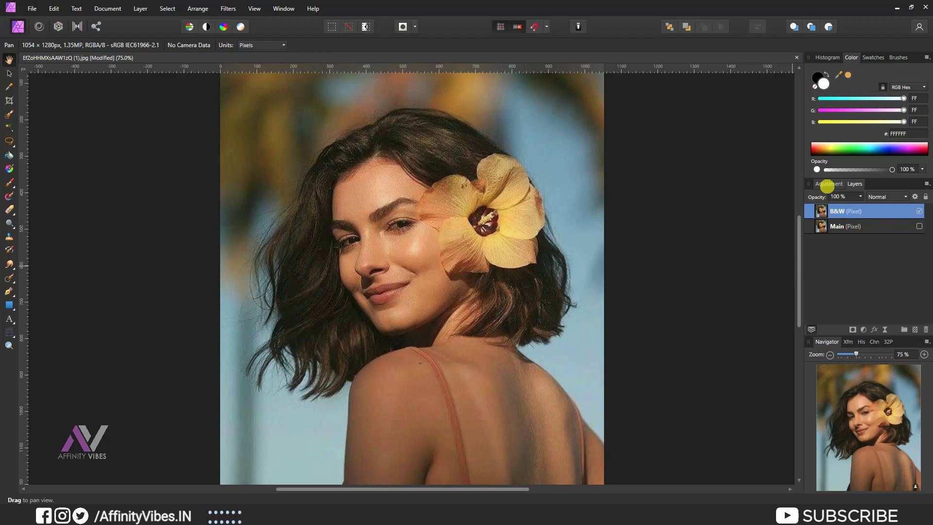
Step: Apply the B&W BEST Black & White adjustment preset to the portrait
{"action": "left_click", "coordinate": [828, 184]}
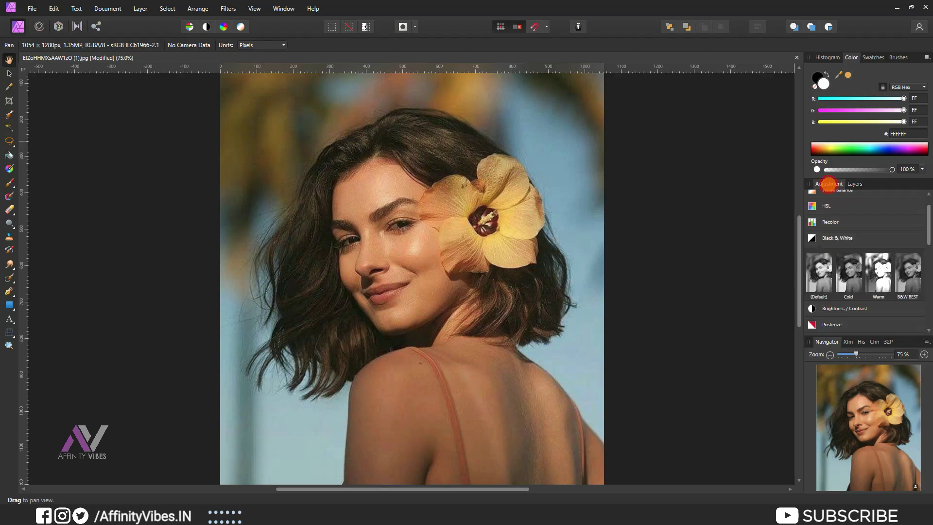
{"action": "left_click", "coordinate": [830, 238]}
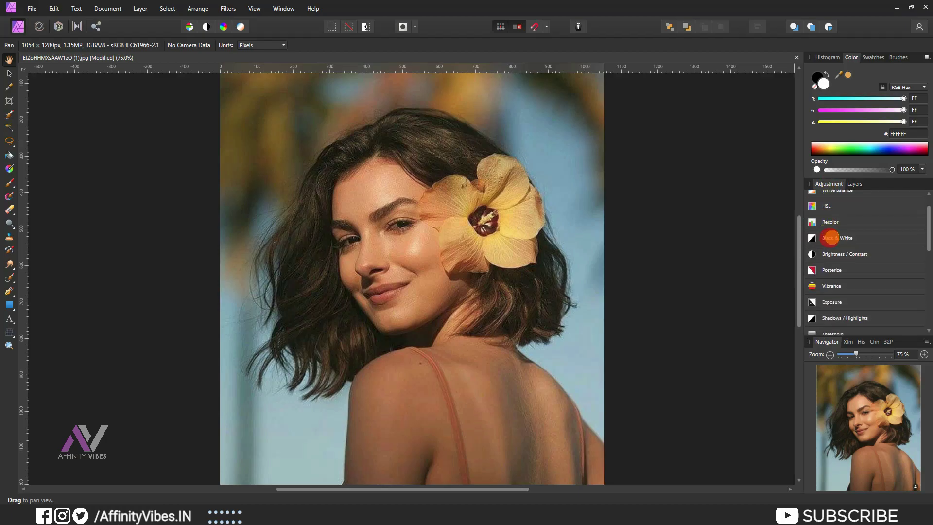
{"action": "left_click", "coordinate": [843, 238]}
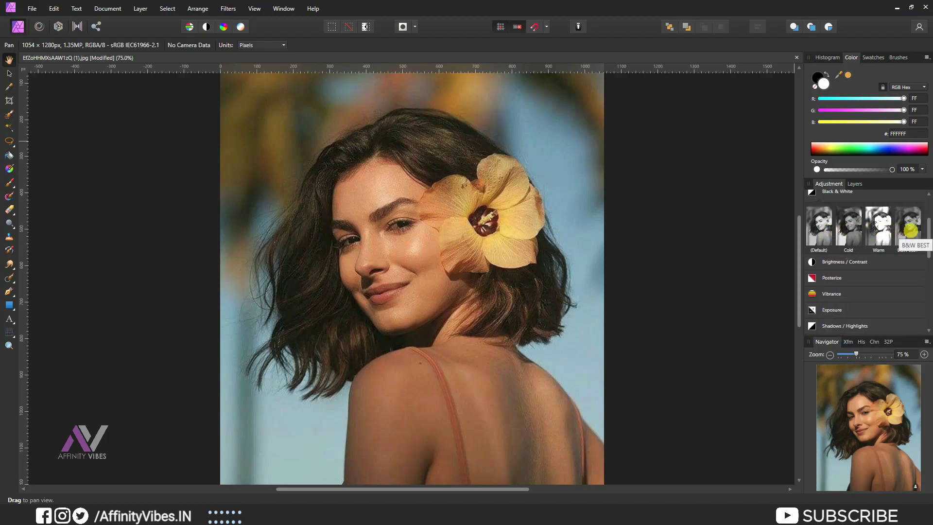
{"action": "left_click", "coordinate": [910, 230]}
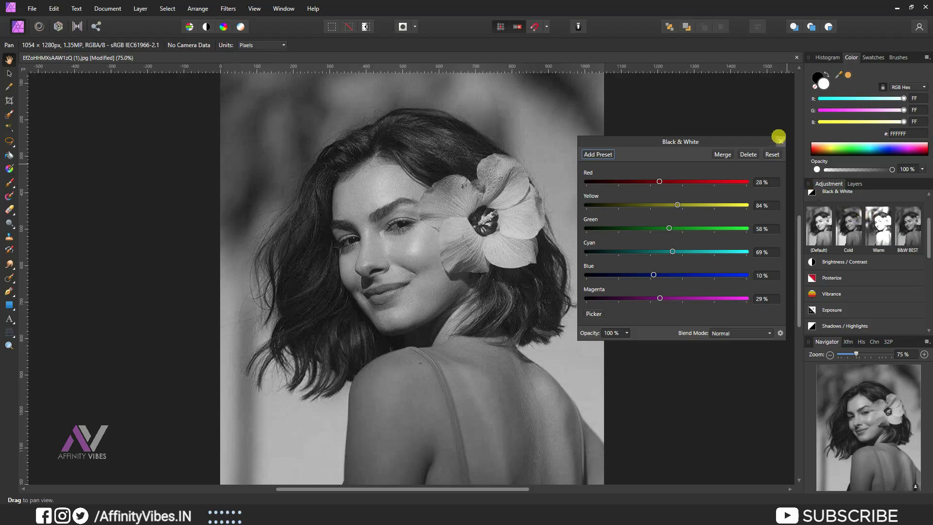
{"action": "left_click", "coordinate": [779, 141]}
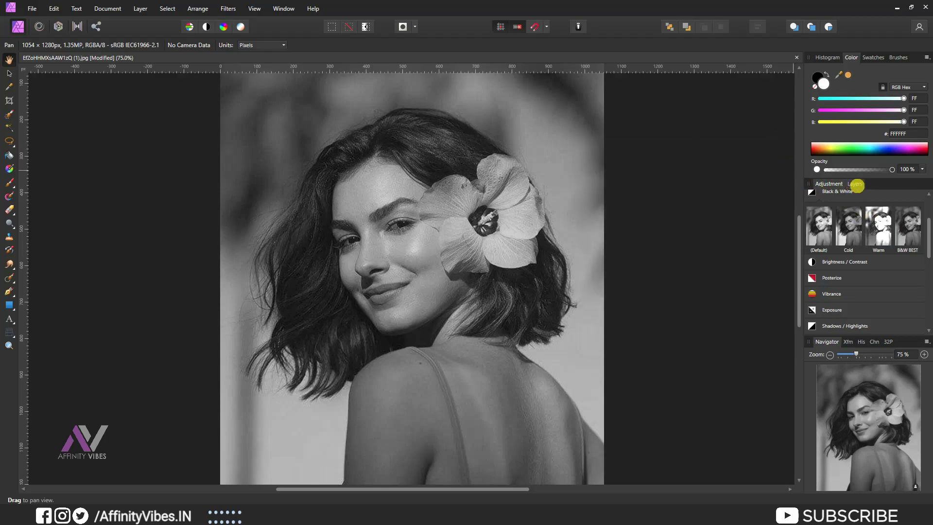
Step: Select both the Black & White adjustment and the B&W layer
{"action": "left_click", "coordinate": [856, 184]}
{"action": "left_click", "coordinate": [838, 230]}
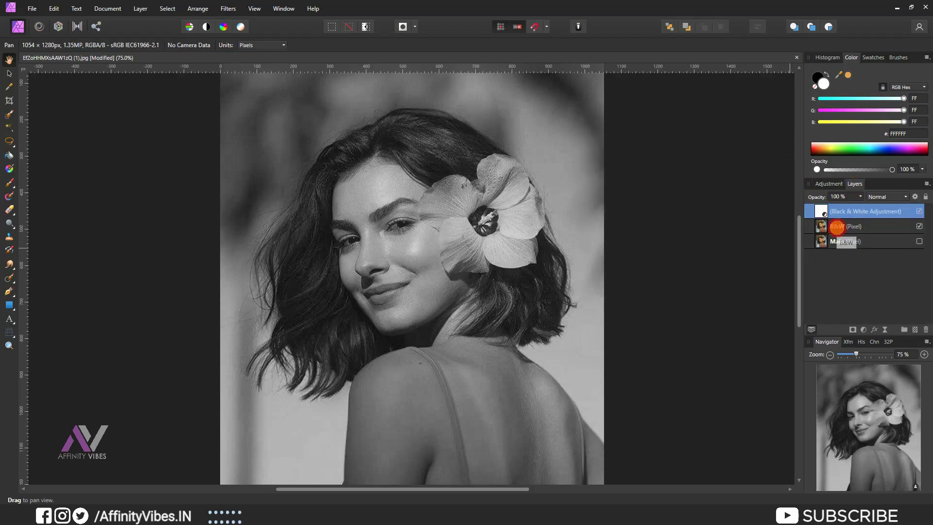
{"action": "left_click", "coordinate": [870, 211], "text": "shift"}
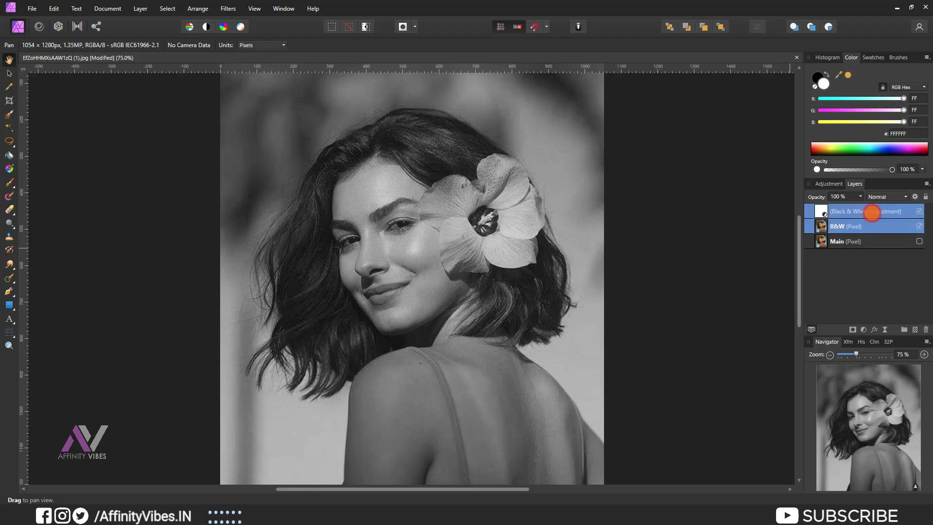
Step: Merge the visible layers into a new pixel layer named B&W
{"action": "right_click", "coordinate": [872, 212]}
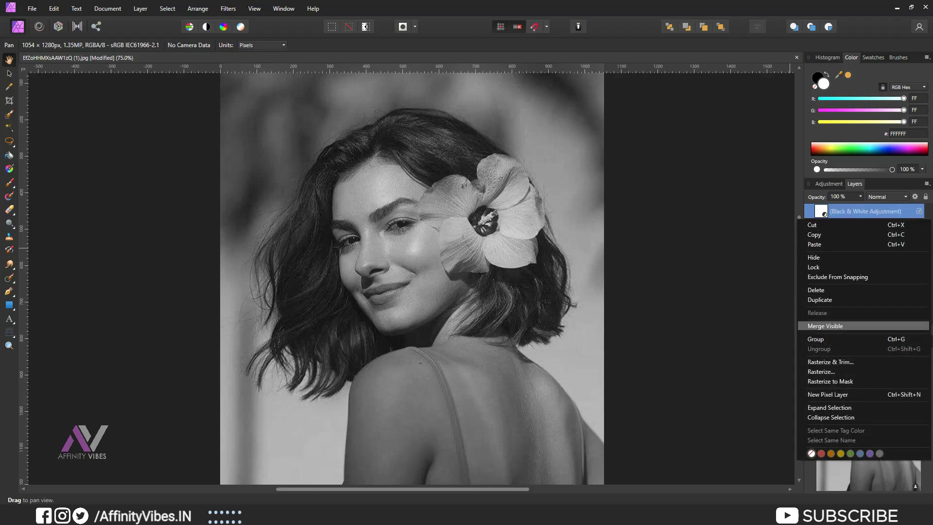
{"action": "left_click", "coordinate": [853, 325]}
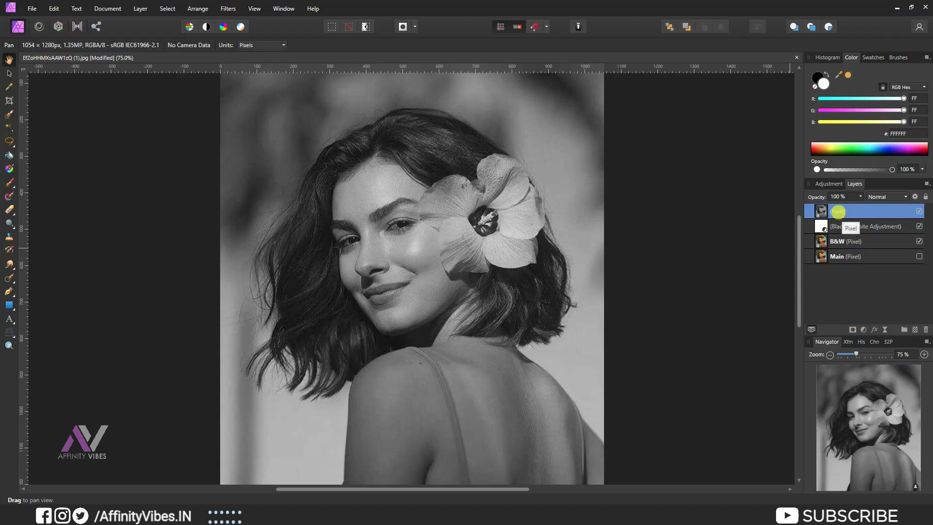
{"action": "double_click", "coordinate": [845, 211]}
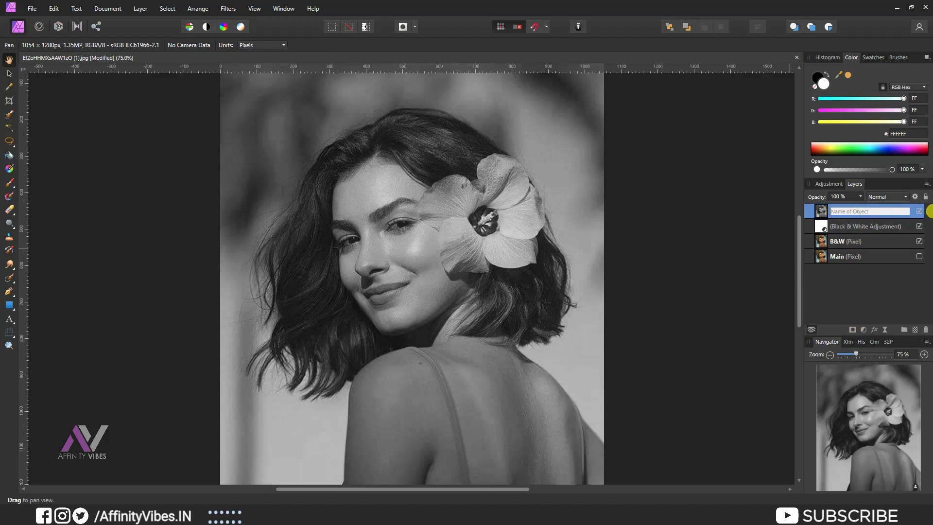
{"action": "type", "text": "B&W"}
{"action": "key", "text": "Return"}
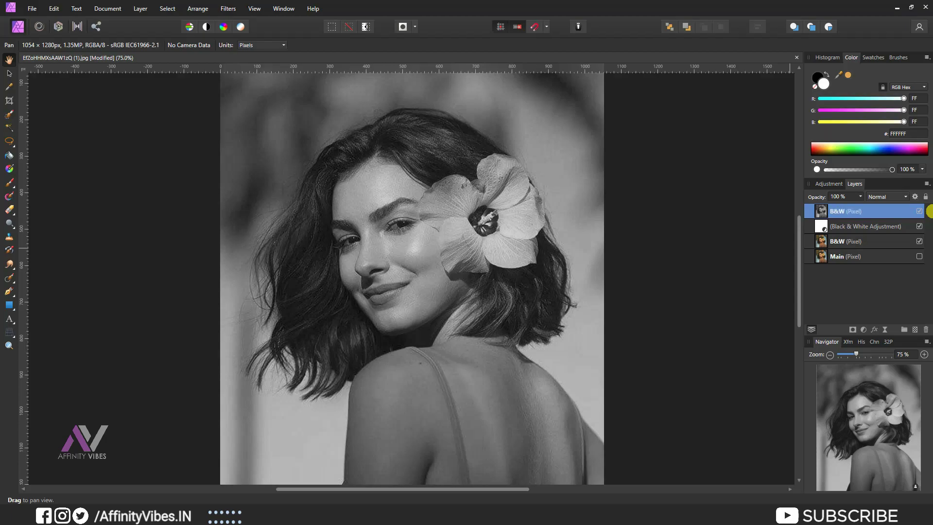
Step: Delete the adjustment and lower B&W layers, keeping the merged B&W layer selected
{"action": "left_click", "coordinate": [854, 226]}
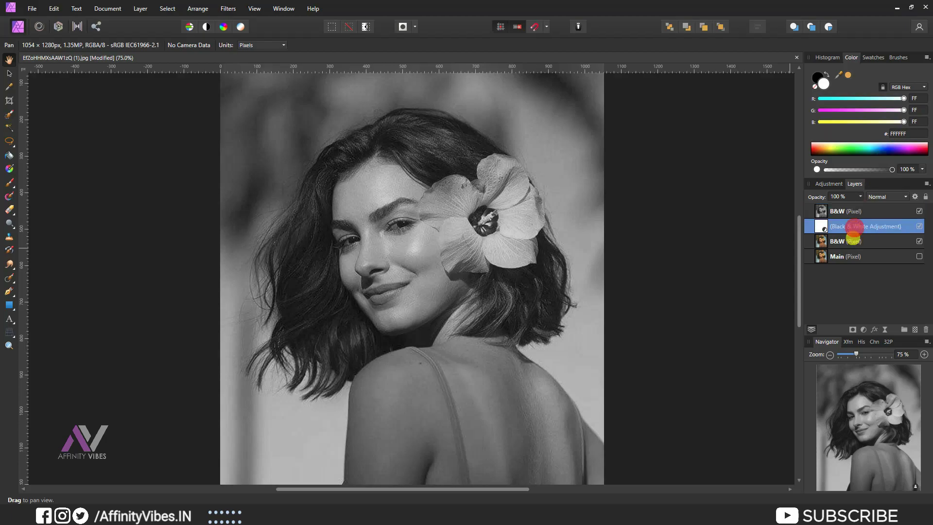
{"action": "key", "text": "Delete"}
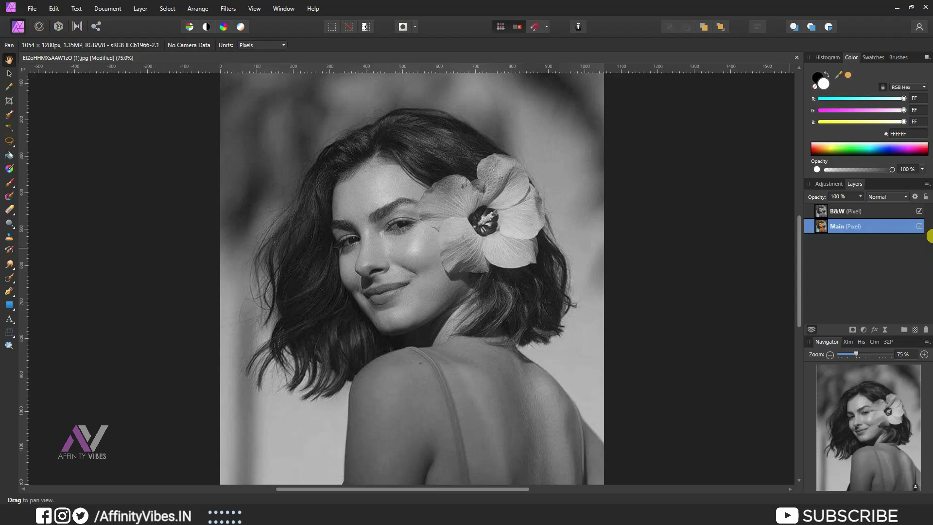
{"action": "left_click", "coordinate": [838, 211]}
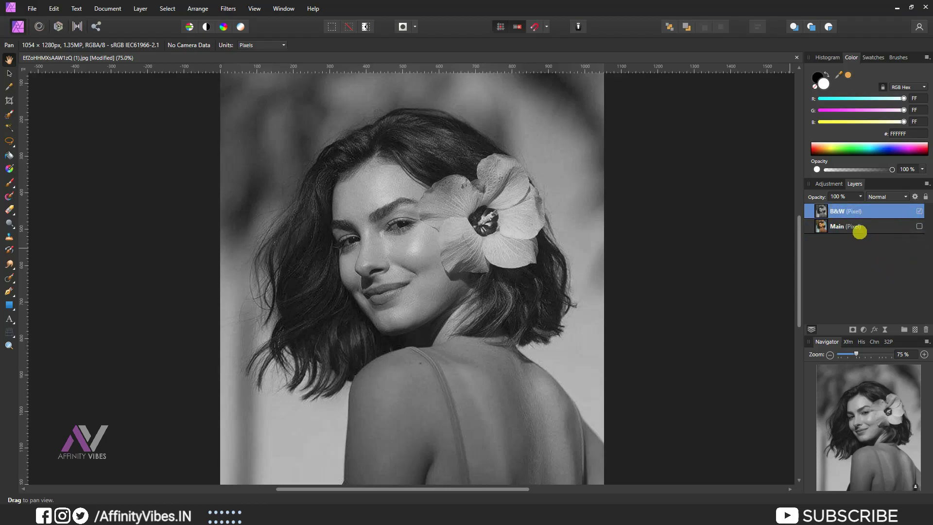
Step: Duplicate the B&W layer, set the copy to Color Dodge, and invert it
{"action": "key", "text": "ctrl+j"}
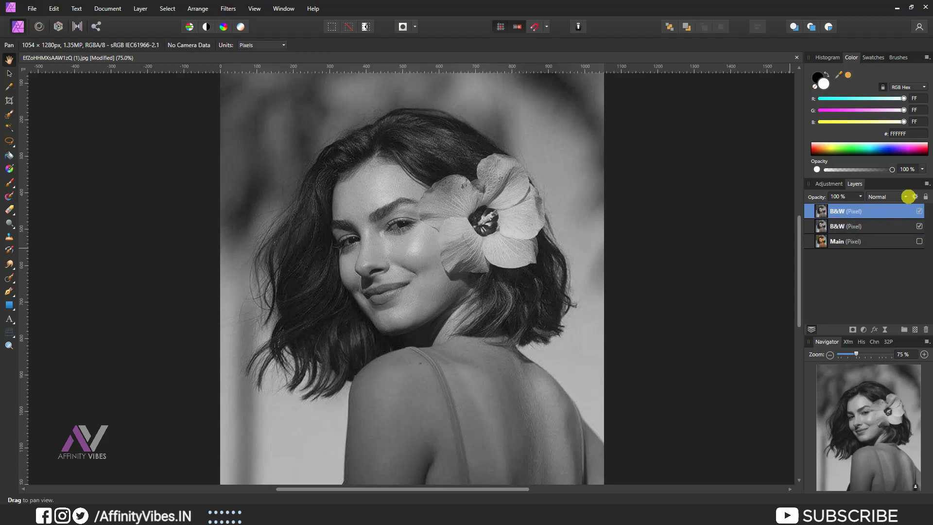
{"action": "left_click", "coordinate": [904, 196]}
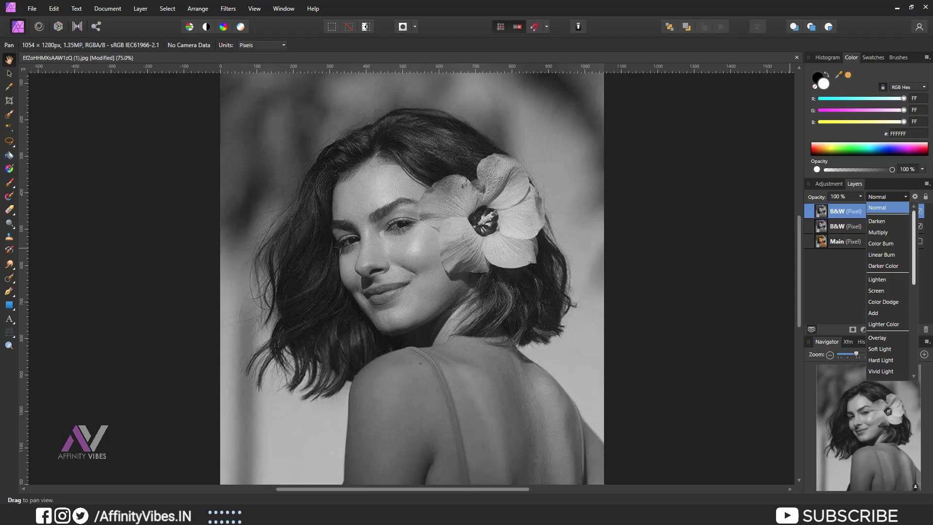
{"action": "scroll", "coordinate": [910, 221], "scroll_direction": "down", "scroll_amount": 3}
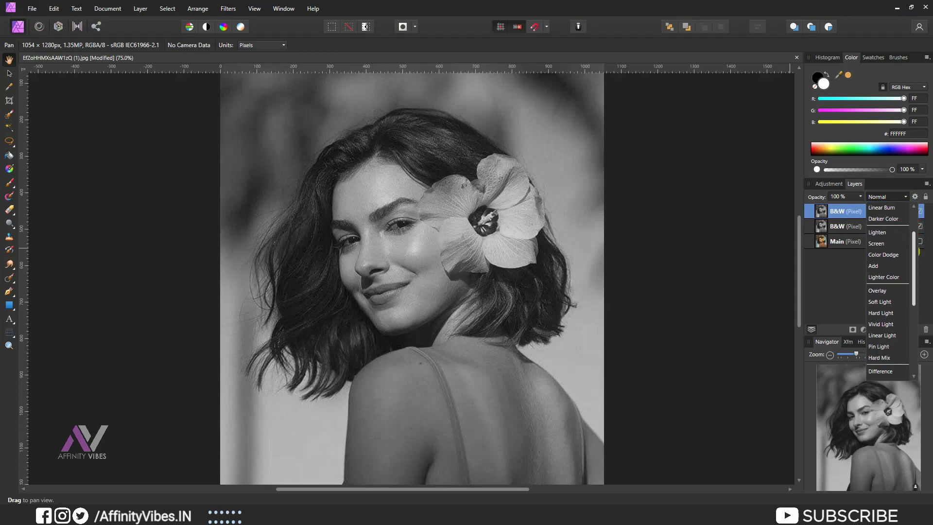
{"action": "left_click", "coordinate": [883, 254]}
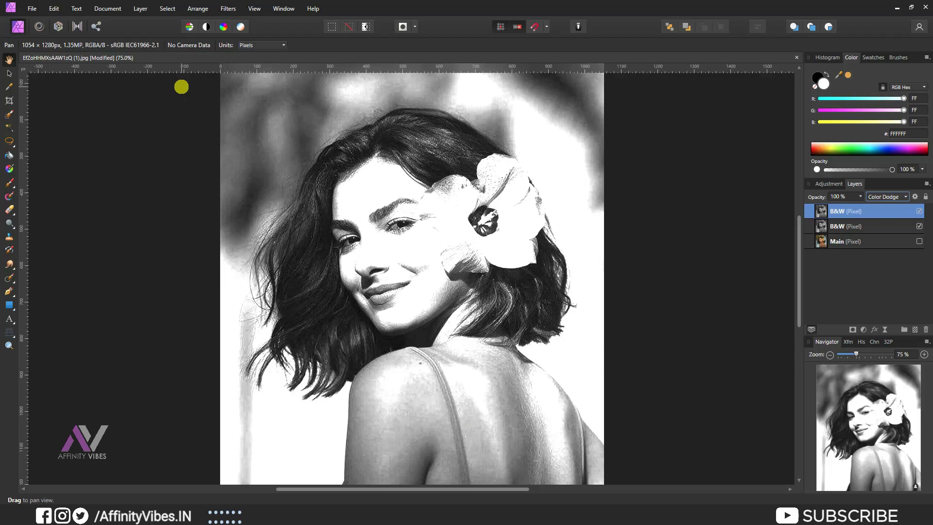
{"action": "left_click", "coordinate": [142, 8]}
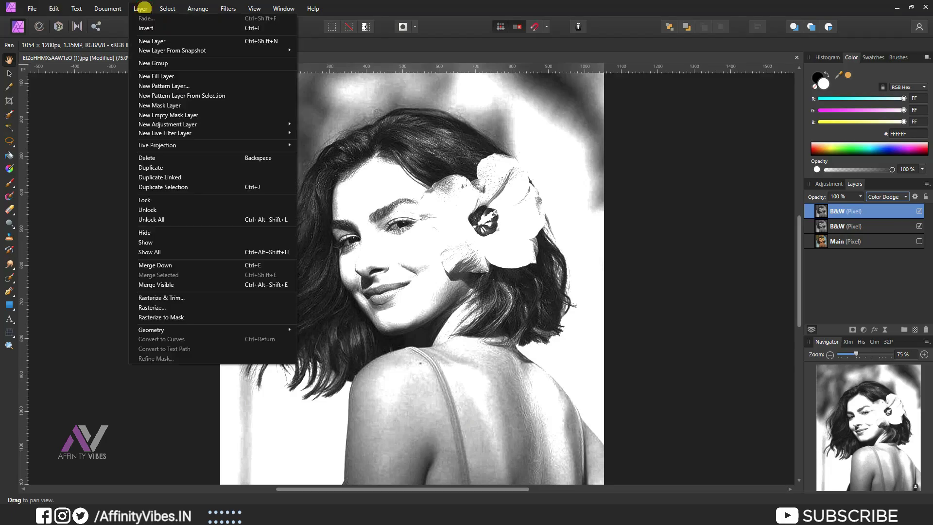
{"action": "left_click", "coordinate": [146, 28]}
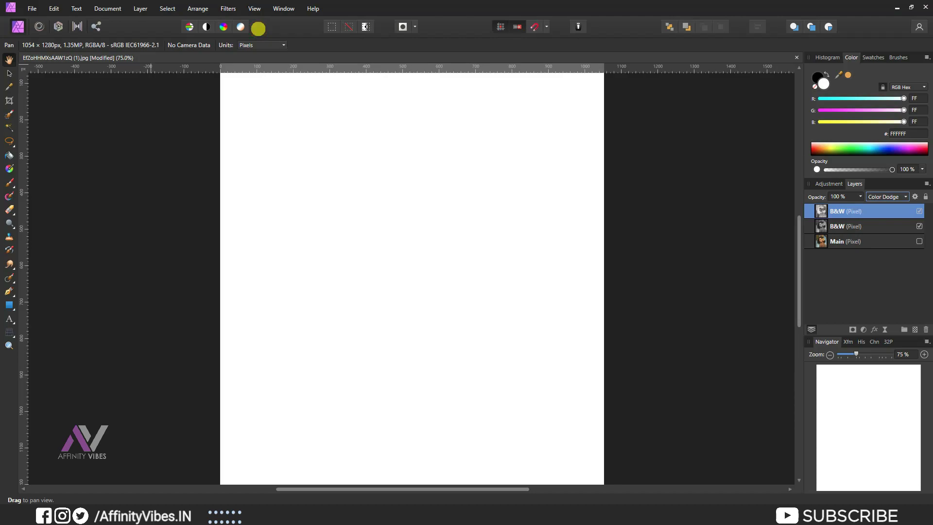
{"action": "key", "text": "ctrl+0"}
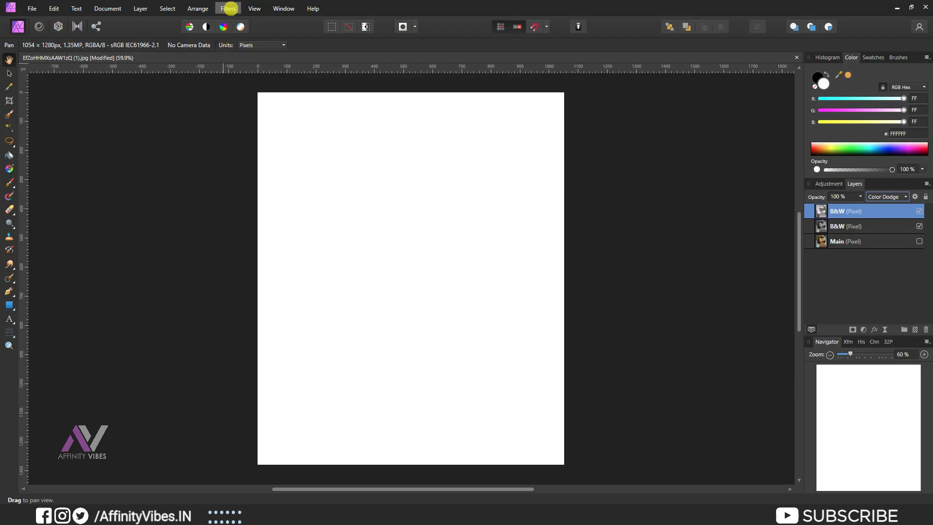
Step: Apply a 60 px Gaussian Blur to the inverted Color Dodge layer
{"action": "left_click", "coordinate": [229, 9]}
{"action": "mouse_move", "coordinate": [232, 30]}
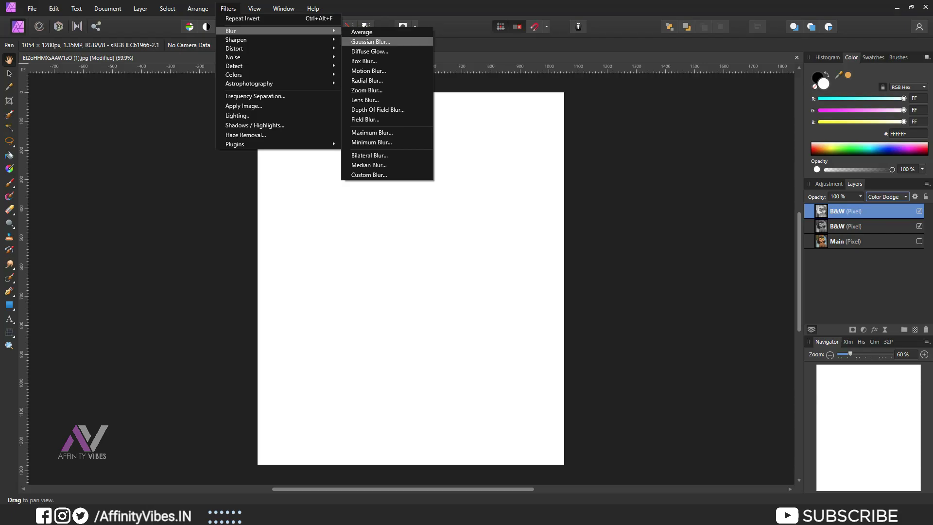
{"action": "left_click", "coordinate": [385, 41]}
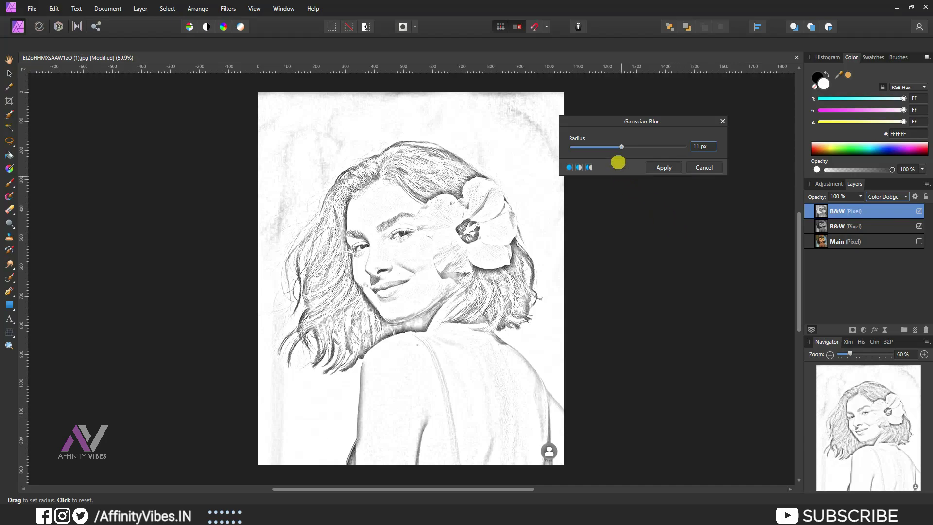
{"action": "mouse_move", "coordinate": [620, 146]}
{"action": "left_mouse_down"}
{"action": "mouse_move", "coordinate": [681, 146]}
{"action": "mouse_move", "coordinate": [663, 146]}
{"action": "mouse_move", "coordinate": [673, 146]}
{"action": "left_mouse_up"}
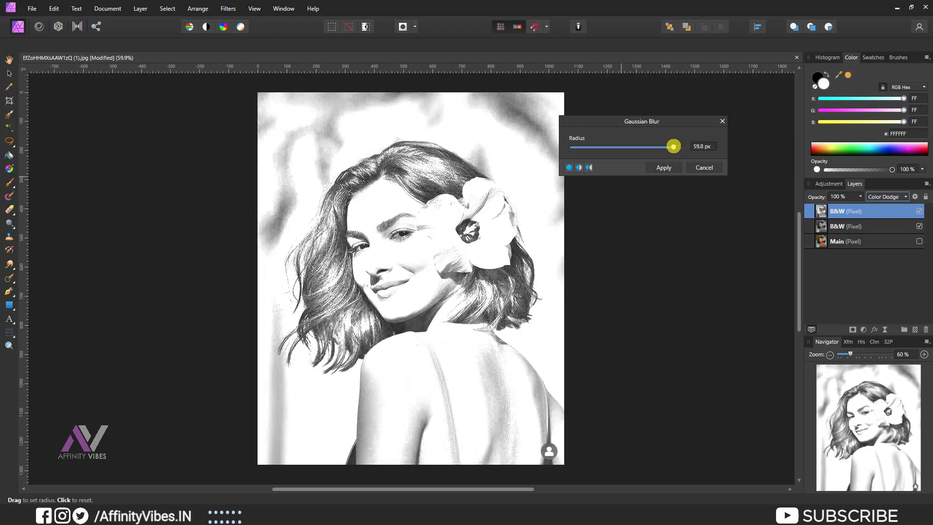
{"action": "left_click", "coordinate": [700, 145]}
{"action": "type", "text": "60"}
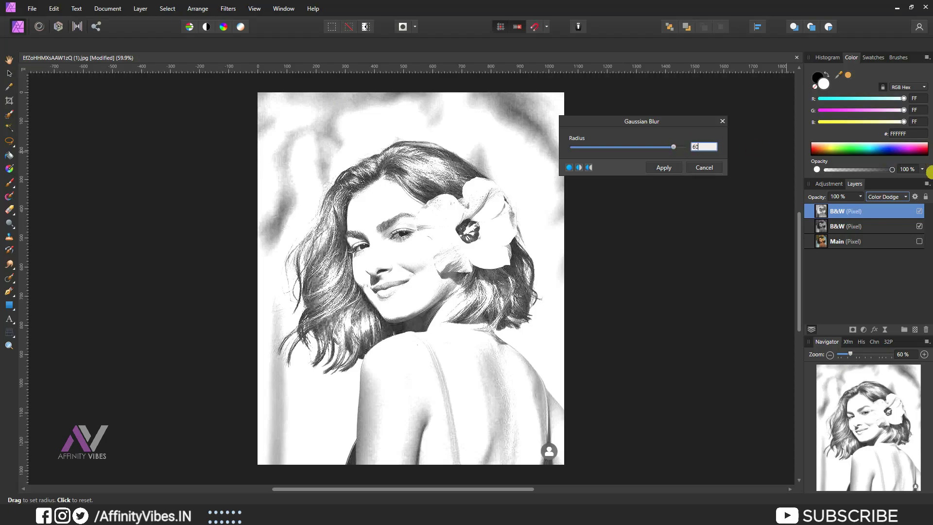
{"action": "key", "text": "Return"}
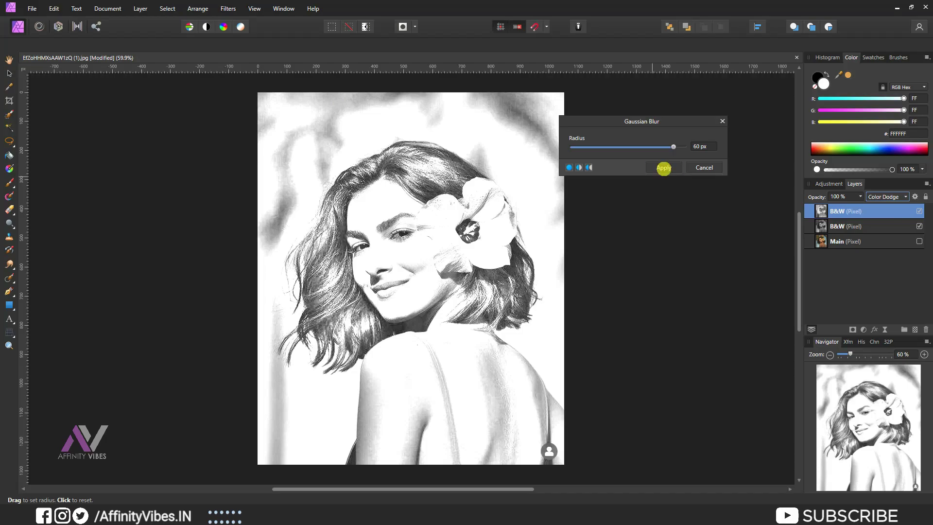
{"action": "left_click", "coordinate": [664, 168]}
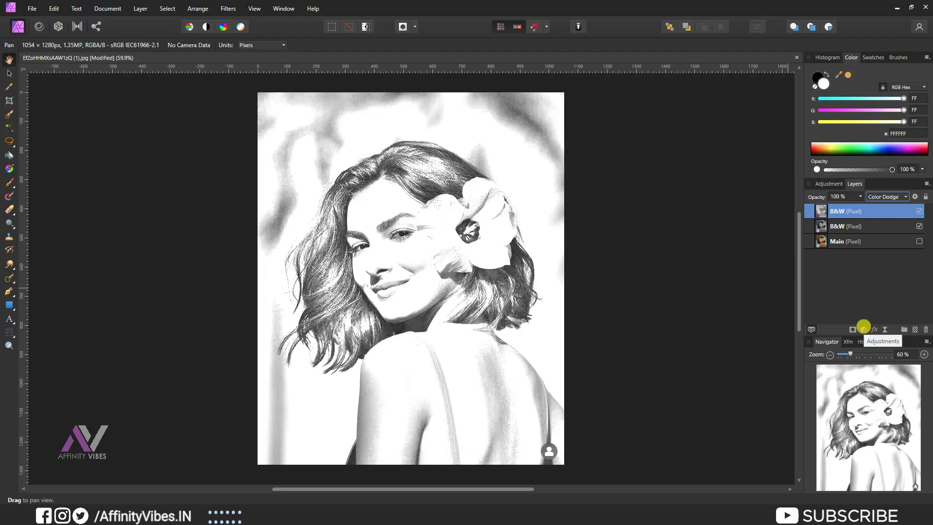
Step: Add a Levels adjustment with black level 17% and gamma near 1.09
{"action": "left_click", "coordinate": [862, 329]}
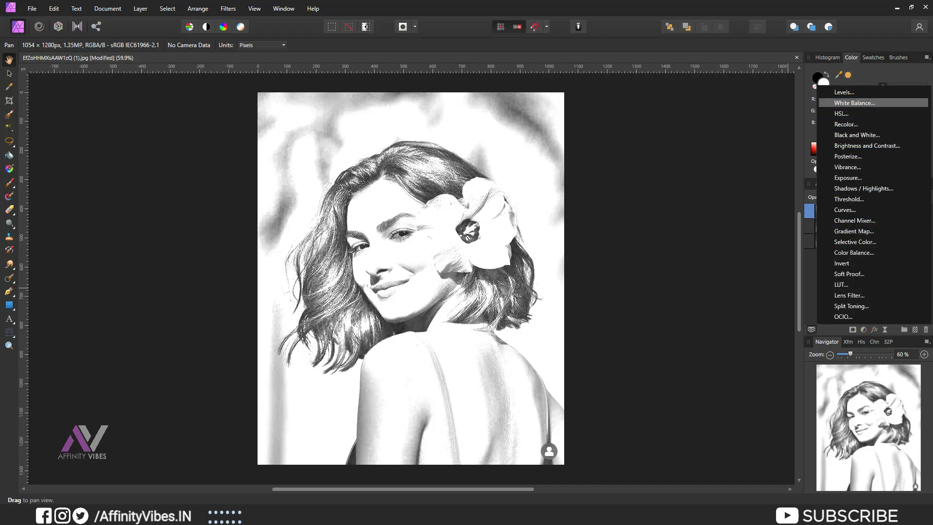
{"action": "left_click", "coordinate": [844, 92]}
{"action": "left_click_drag", "start_coordinate": [658, 111], "coordinate": [620, 83]}
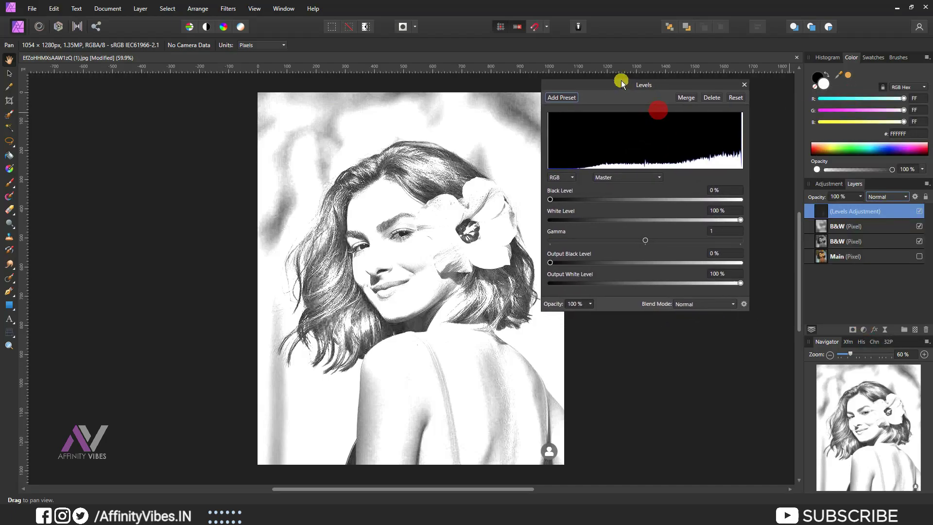
{"action": "left_click_drag", "start_coordinate": [548, 198], "coordinate": [581, 198]}
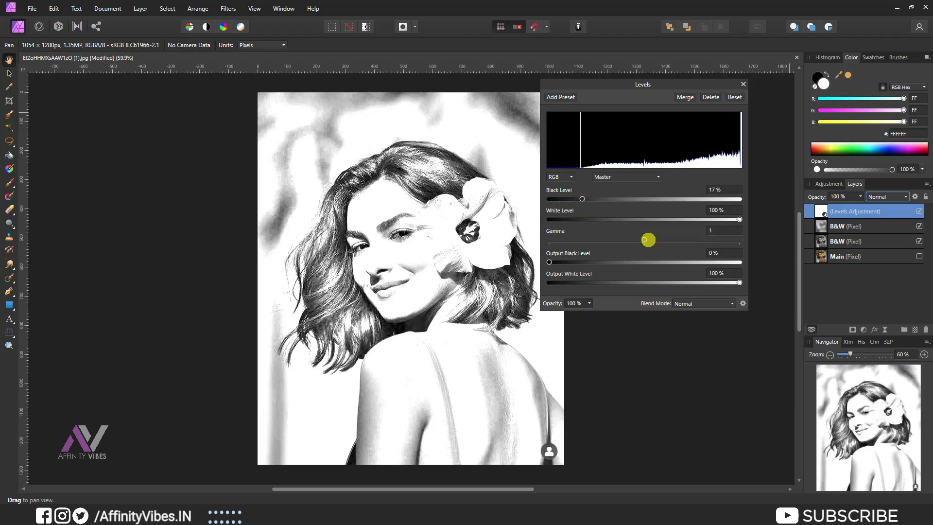
{"action": "left_click_drag", "start_coordinate": [648, 239], "coordinate": [652, 239]}
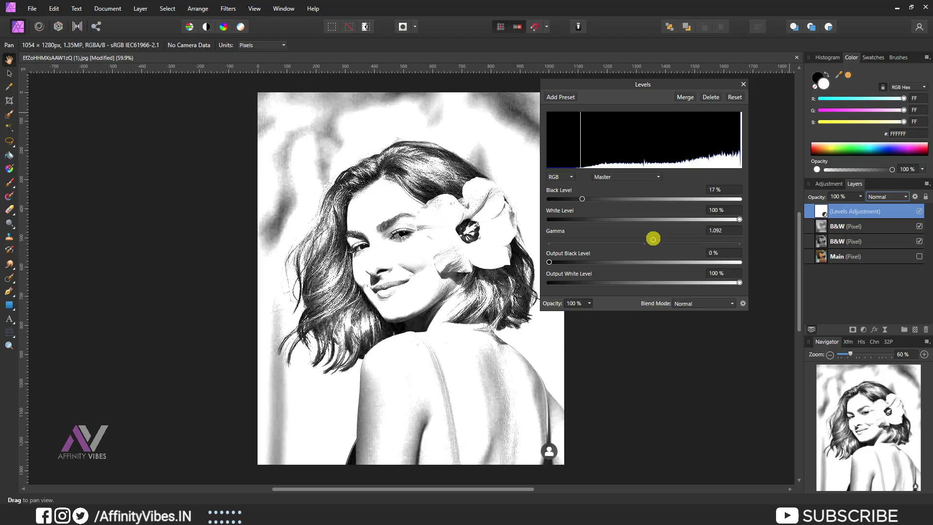
{"action": "mouse_move", "coordinate": [550, 262]}
{"action": "left_mouse_down"}
{"action": "mouse_move", "coordinate": [563, 262]}
{"action": "mouse_move", "coordinate": [550, 262]}
{"action": "left_mouse_up"}
Step: Group the Levels adjustment and both B&W layers into a group named 'Pencil Art'
{"action": "left_click", "coordinate": [744, 83]}
{"action": "left_click", "coordinate": [853, 243], "text": "shift"}
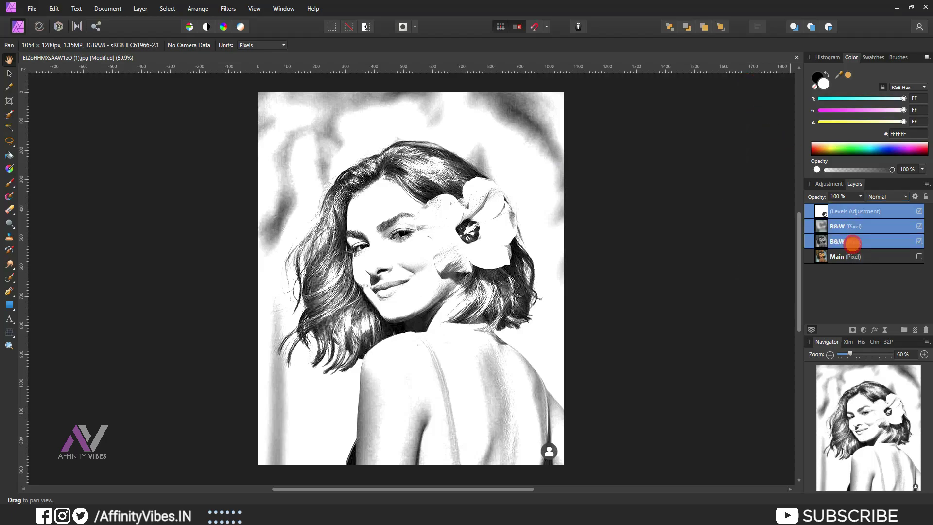
{"action": "left_click_drag", "start_coordinate": [877, 240], "coordinate": [854, 227]}
{"action": "key", "text": "ctrl+g"}
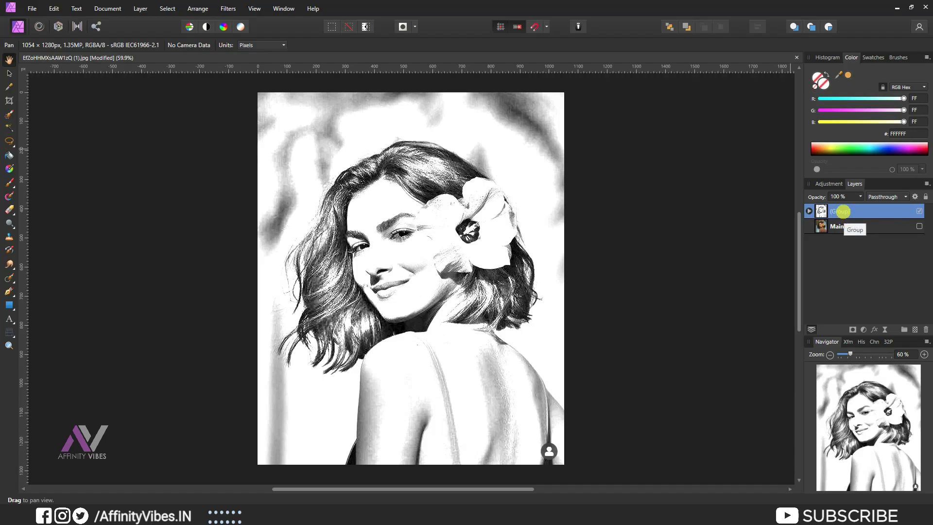
{"action": "double_click", "coordinate": [840, 211]}
{"action": "type", "text": "Pencil Art"}
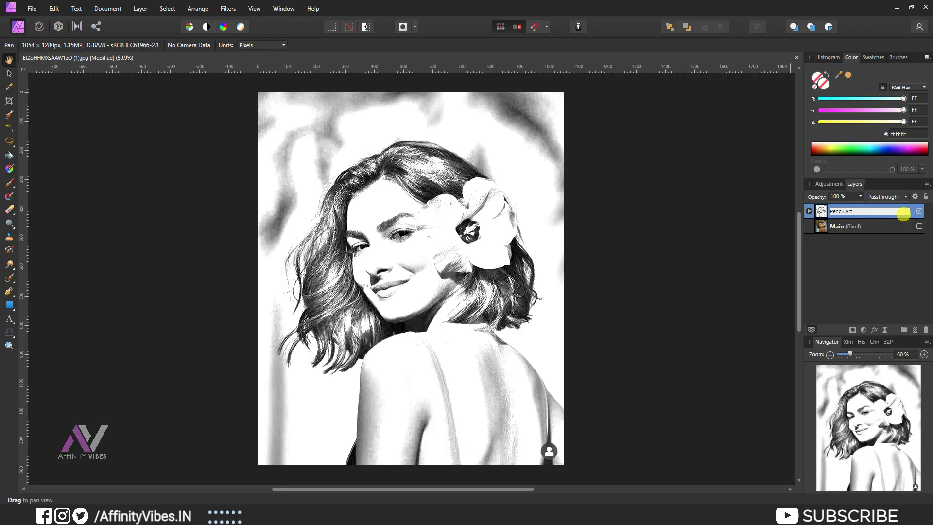
{"action": "key", "text": "Return"}
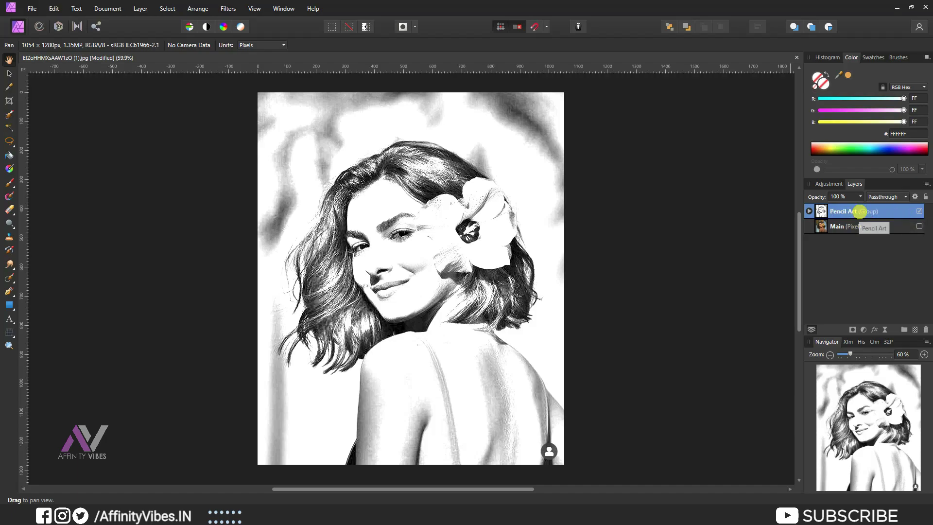
Step: Create a Merge Visible pixel layer above the Pencil Art group
{"action": "right_click", "coordinate": [858, 211]}
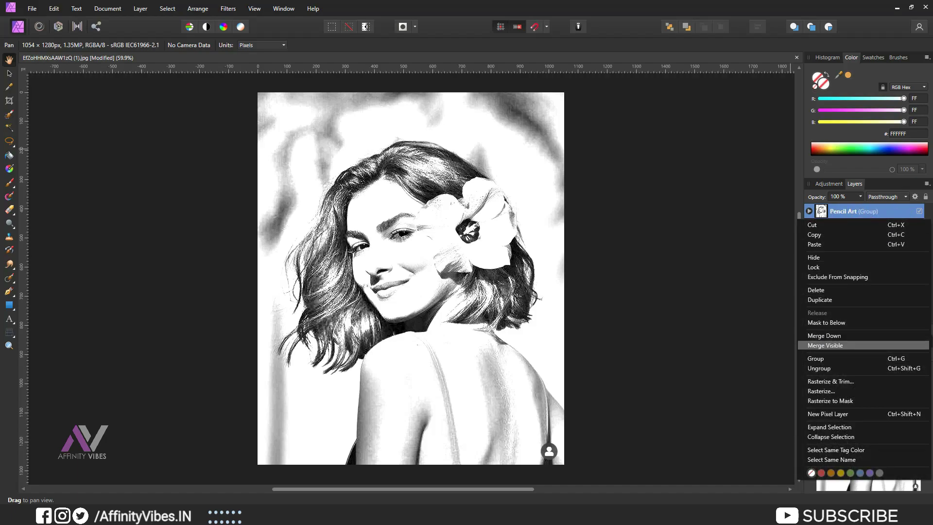
{"action": "left_click", "coordinate": [832, 344]}
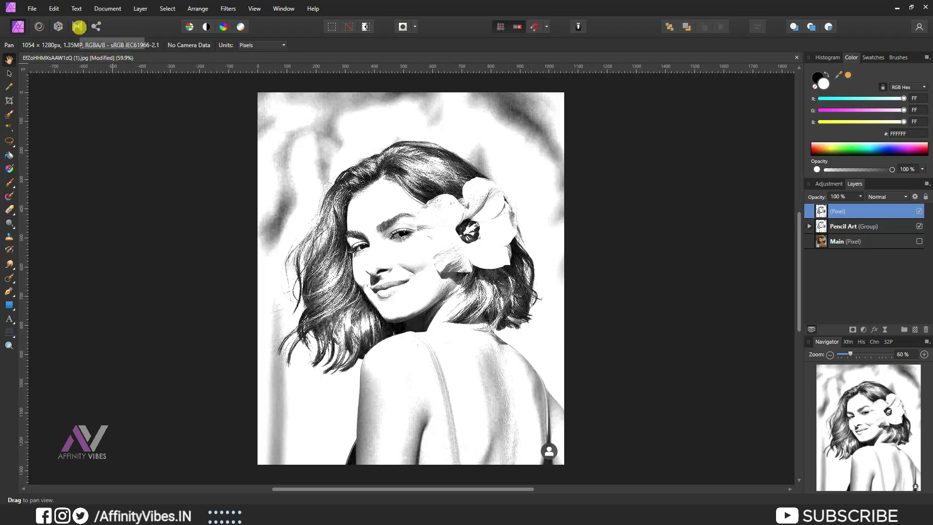
Step: Apply the Detailed tone-mapping preset to the merged sketch layer
{"action": "left_click", "coordinate": [80, 27]}
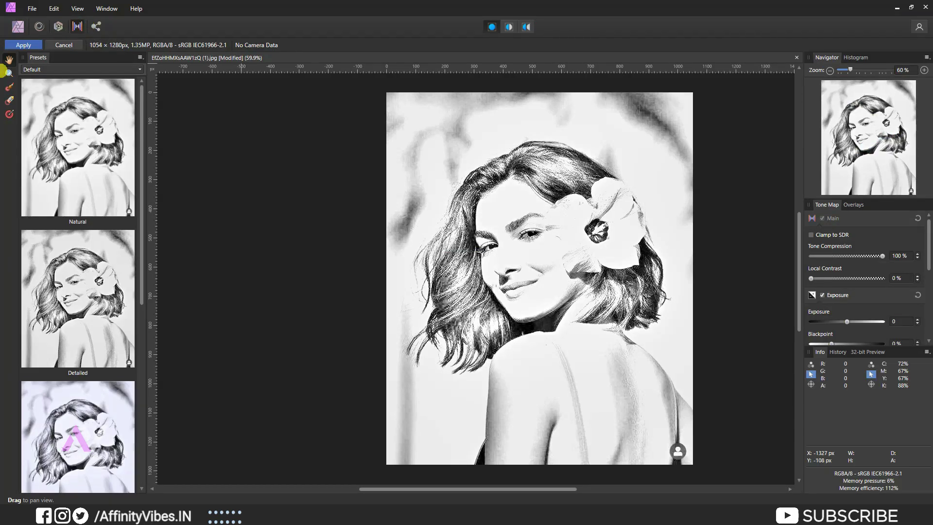
{"action": "left_click", "coordinate": [63, 146]}
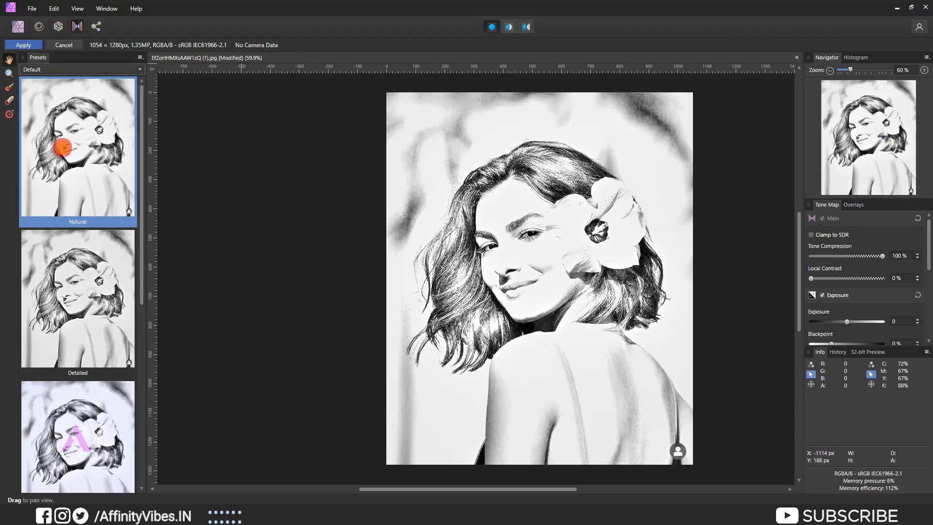
{"action": "left_click", "coordinate": [73, 281]}
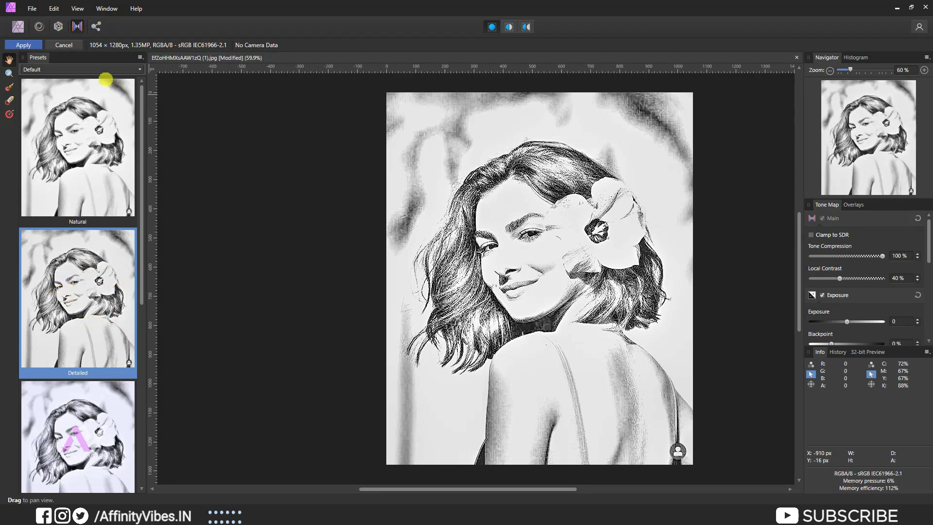
Step: Commit the tone mapping, add a white-filled pixel layer beneath the sketch, and select the top sketch layer
{"action": "left_click", "coordinate": [24, 46]}
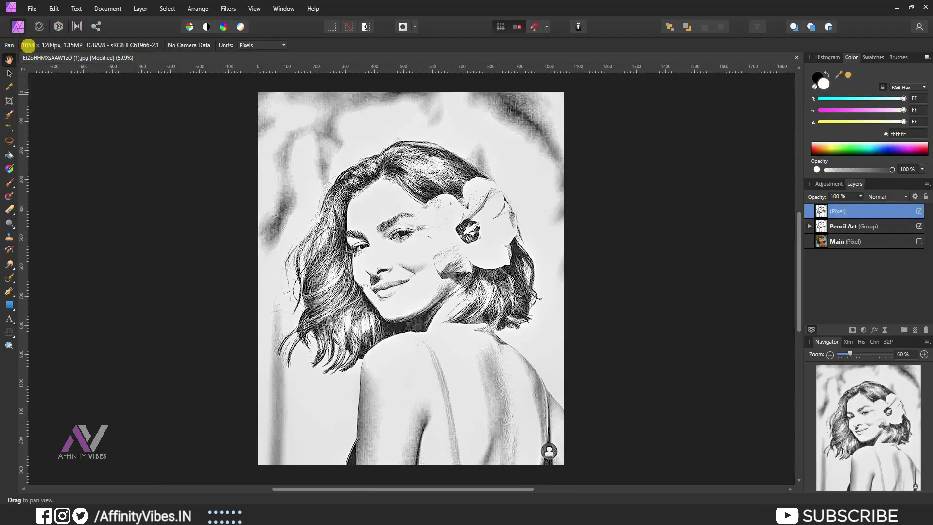
{"action": "left_click", "coordinate": [846, 227]}
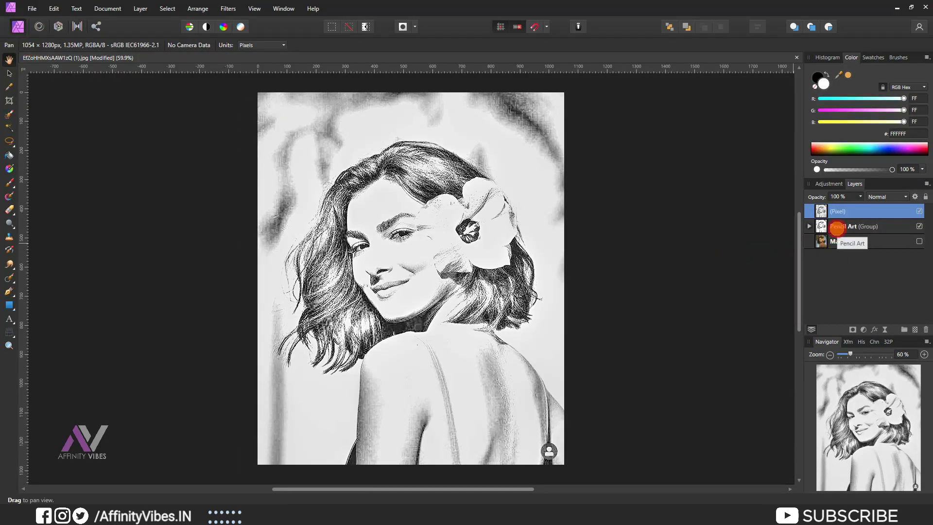
{"action": "left_click", "coordinate": [915, 329]}
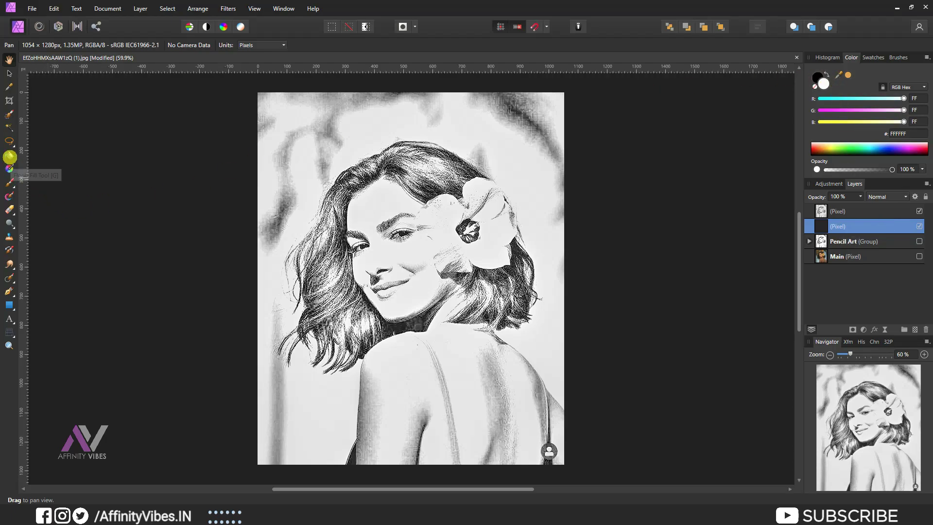
{"action": "left_click", "coordinate": [10, 155]}
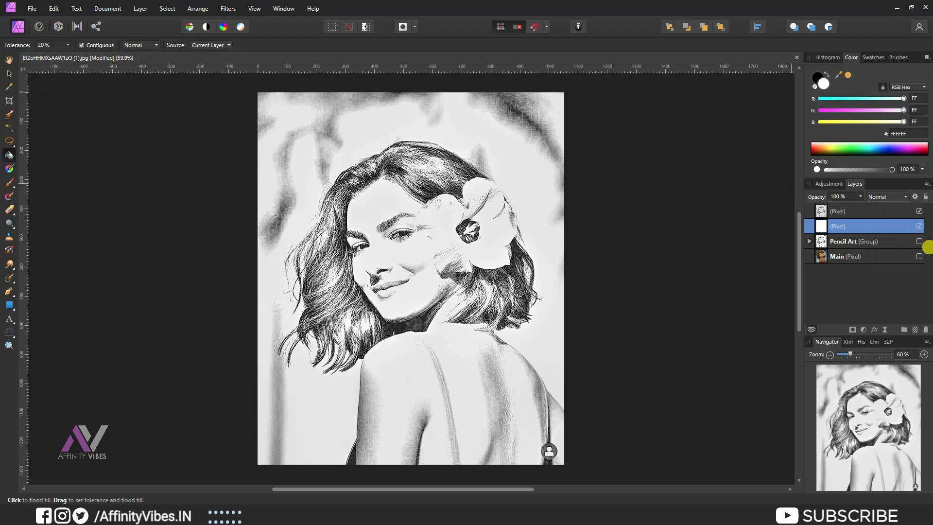
{"action": "left_click", "coordinate": [10, 59]}
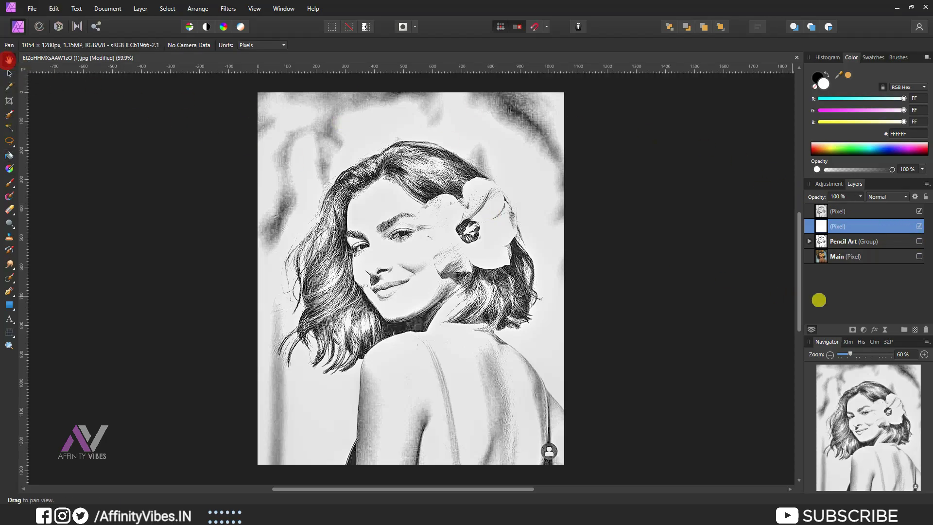
{"action": "left_click_drag", "start_coordinate": [821, 225], "coordinate": [827, 211]}
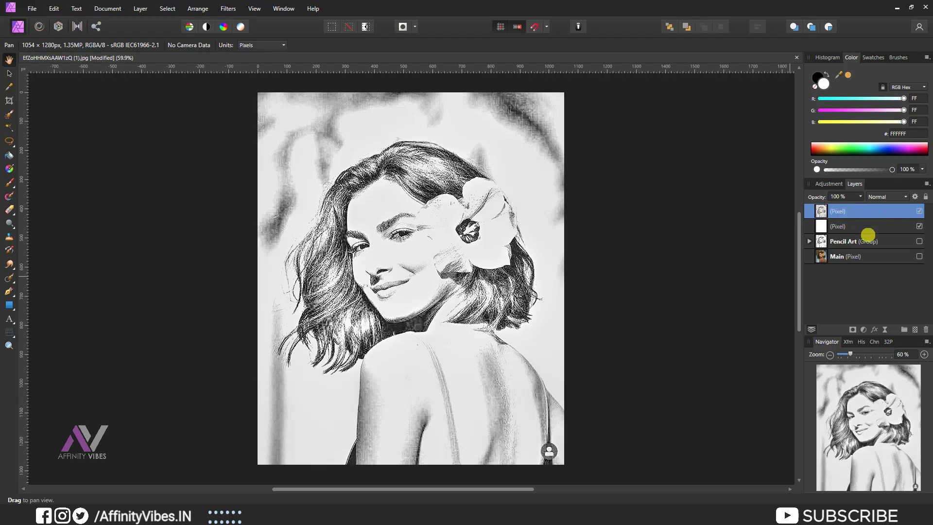
Step: Add a mask to the sketch layer and paint black over the top haze and right-edge smudges
{"action": "left_click", "coordinate": [855, 329]}
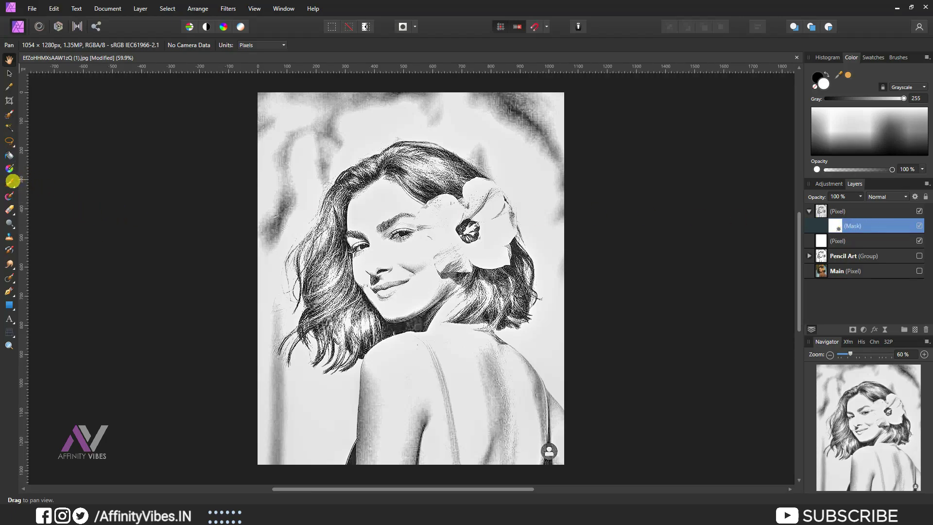
{"action": "left_click", "coordinate": [9, 181]}
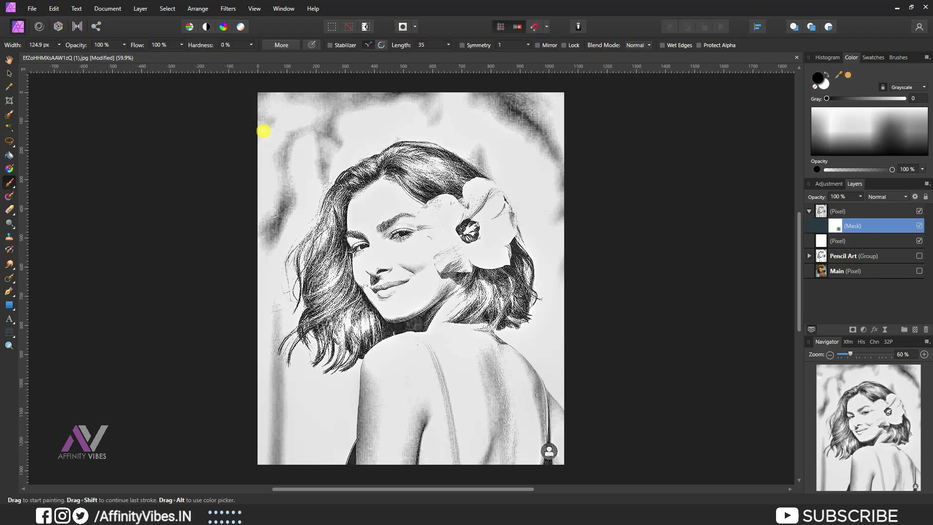
{"action": "scroll", "coordinate": [316, 119], "scroll_direction": "up", "scroll_amount": 1}
{"action": "scroll", "coordinate": [314, 119], "scroll_direction": "up", "scroll_amount": 1}
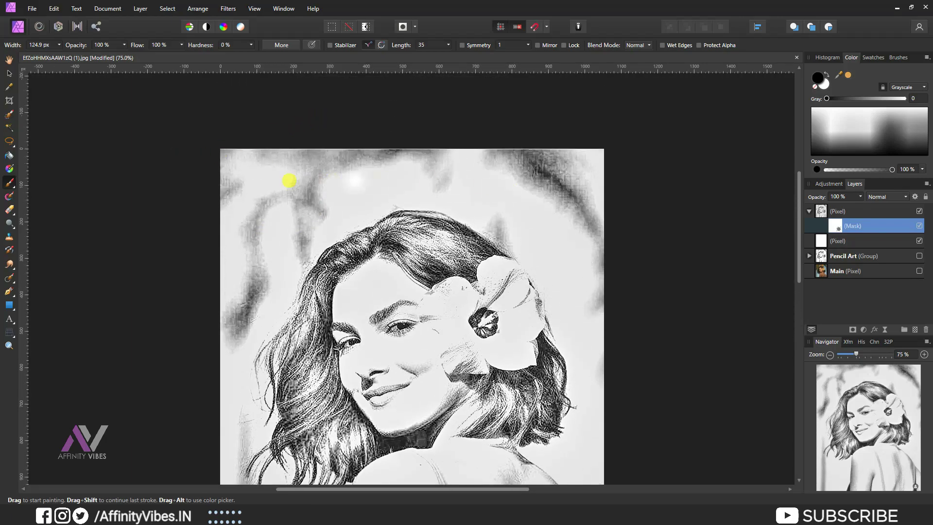
{"action": "scroll", "coordinate": [379, 160], "scroll_direction": "down", "scroll_amount": 1}
{"action": "key", "text": "bracketright"}
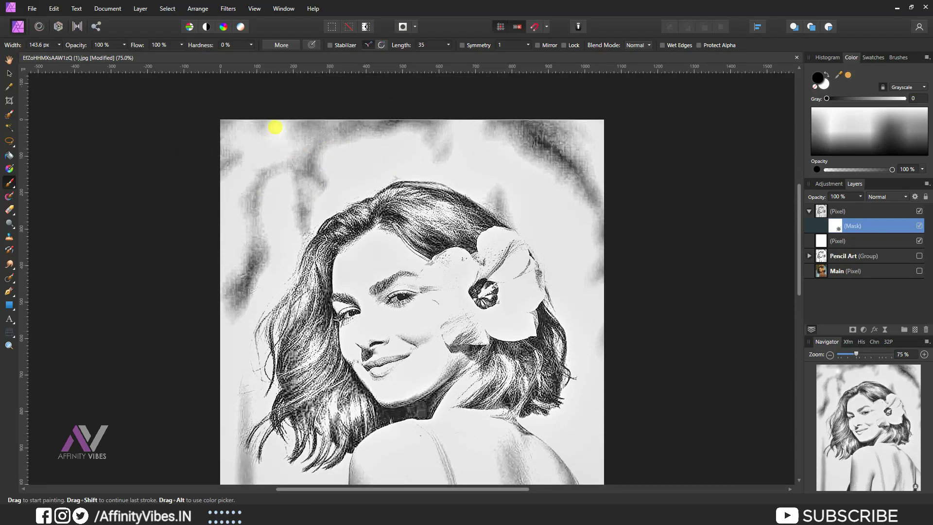
{"action": "key", "text": "bracketright"}
{"action": "key", "text": "bracketright"}
{"action": "key", "text": "bracketright"}
{"action": "mouse_move", "coordinate": [214, 123]}
{"action": "left_mouse_down"}
{"action": "mouse_move", "coordinate": [381, 137]}
{"action": "mouse_move", "coordinate": [570, 126]}
{"action": "mouse_move", "coordinate": [597, 255]}
{"action": "left_mouse_up"}
{"action": "mouse_move", "coordinate": [510, 154]}
{"action": "left_mouse_down"}
{"action": "mouse_move", "coordinate": [270, 167]}
{"action": "mouse_move", "coordinate": [245, 235]}
{"action": "left_mouse_up"}
{"action": "scroll", "coordinate": [246, 236], "scroll_direction": "down", "scroll_amount": 3}
Step: Refine the mask, clearing grey above the hair, along the left and right edges, and near the top
{"action": "key", "text": "bracketleft"}
{"action": "key", "text": "bracketleft"}
{"action": "left_click_drag", "start_coordinate": [223, 142], "coordinate": [216, 277]}
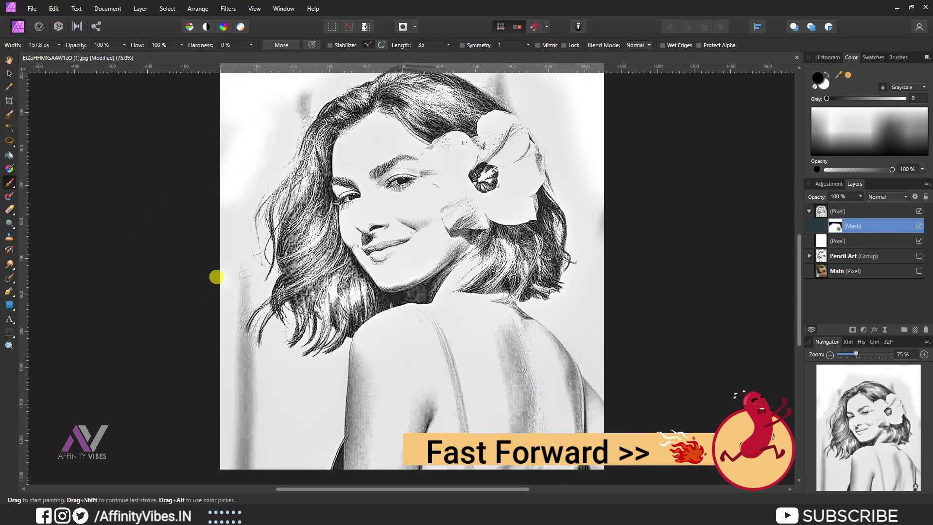
{"action": "scroll", "coordinate": [216, 278], "scroll_direction": "up", "scroll_amount": 3}
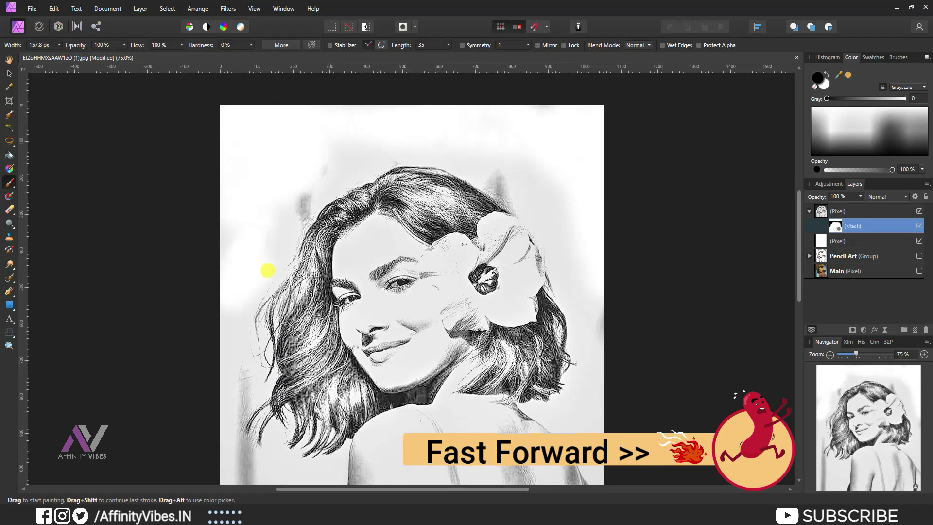
{"action": "mouse_move", "coordinate": [250, 260]}
{"action": "left_mouse_down"}
{"action": "mouse_move", "coordinate": [337, 169]}
{"action": "mouse_move", "coordinate": [384, 150]}
{"action": "left_mouse_up"}
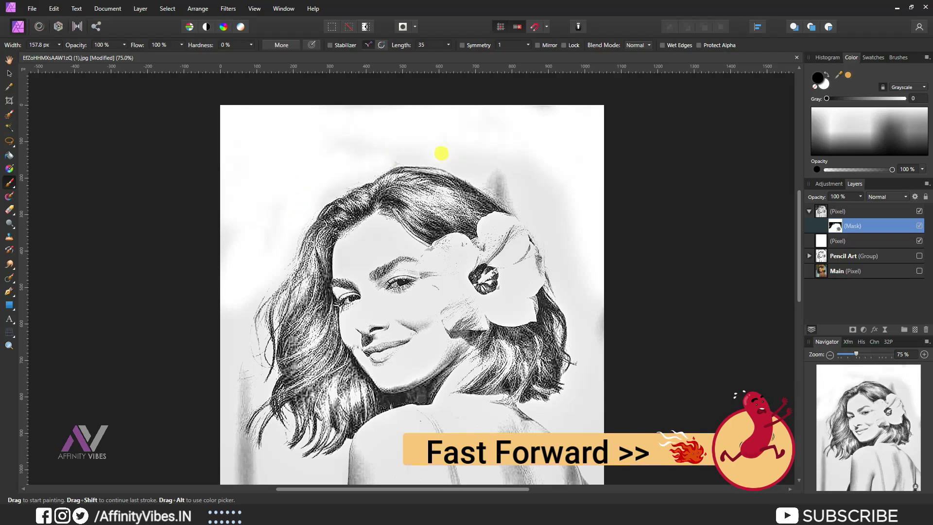
{"action": "key", "text": "bracketleft"}
{"action": "mouse_move", "coordinate": [333, 172]}
{"action": "left_mouse_down"}
{"action": "mouse_move", "coordinate": [519, 211]}
{"action": "mouse_move", "coordinate": [462, 168]}
{"action": "left_mouse_up"}
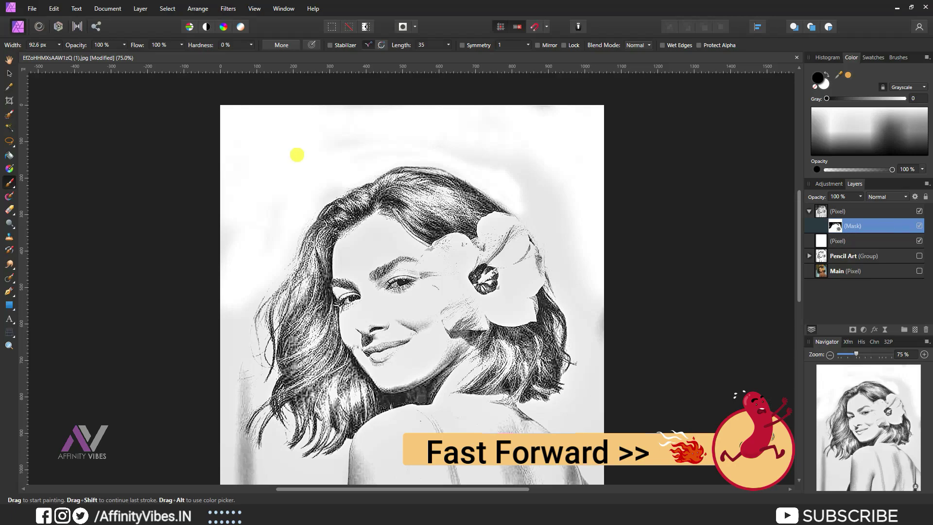
{"action": "key", "text": "bracketright"}
{"action": "key", "text": "bracketright"}
{"action": "scroll", "coordinate": [240, 94], "scroll_direction": "down", "scroll_amount": 2}
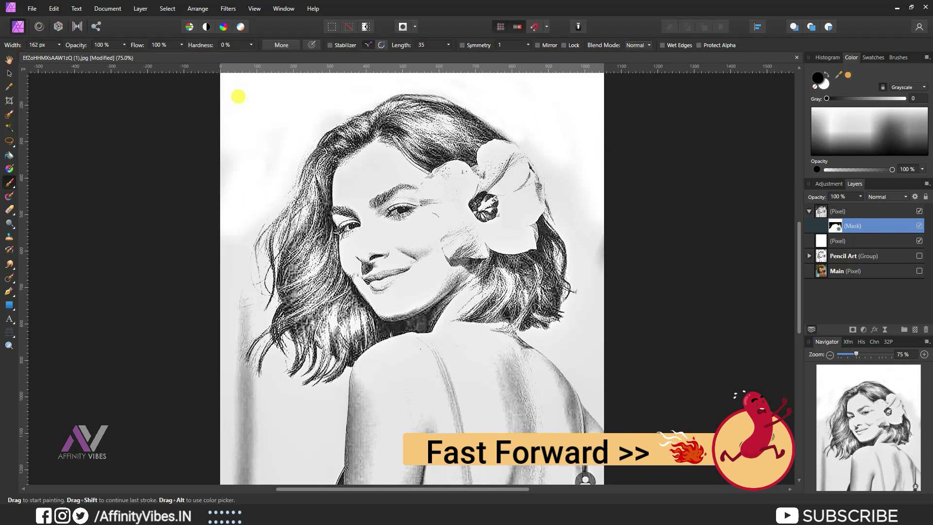
{"action": "scroll", "coordinate": [211, 244], "scroll_direction": "down", "scroll_amount": 2}
{"action": "mouse_move", "coordinate": [234, 199]}
{"action": "left_mouse_down"}
{"action": "mouse_move", "coordinate": [217, 336]}
{"action": "mouse_move", "coordinate": [313, 374]}
{"action": "left_mouse_up"}
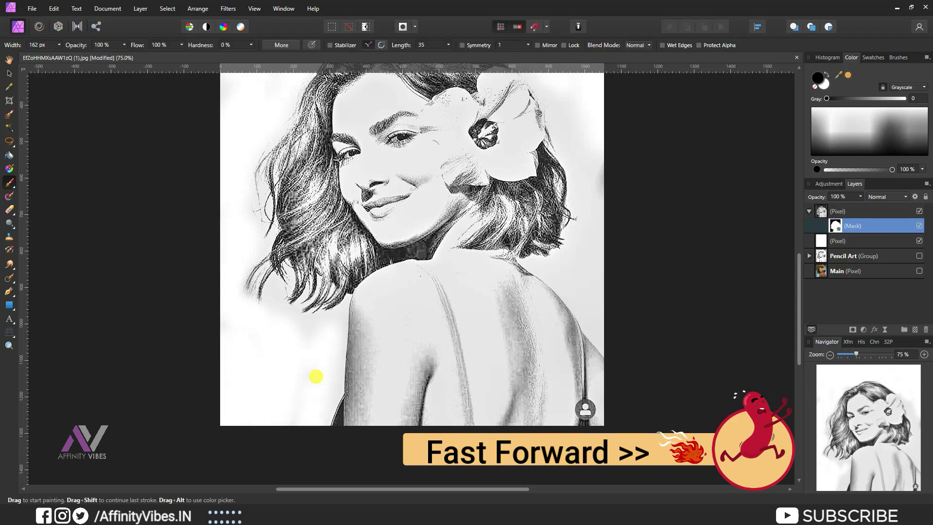
{"action": "scroll", "coordinate": [620, 396], "scroll_direction": "up", "scroll_amount": 2}
{"action": "left_click_drag", "start_coordinate": [600, 388], "coordinate": [525, 113]}
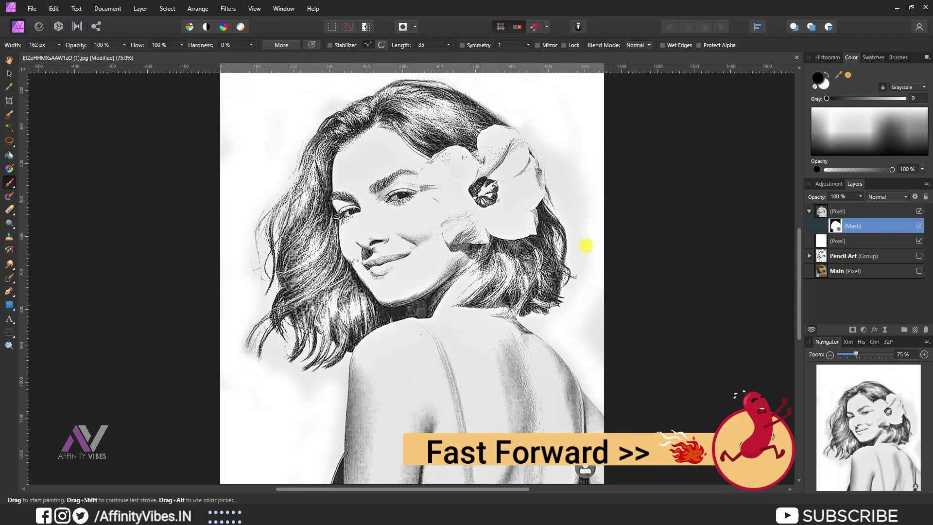
{"action": "scroll", "coordinate": [525, 113], "scroll_direction": "up", "scroll_amount": 3}
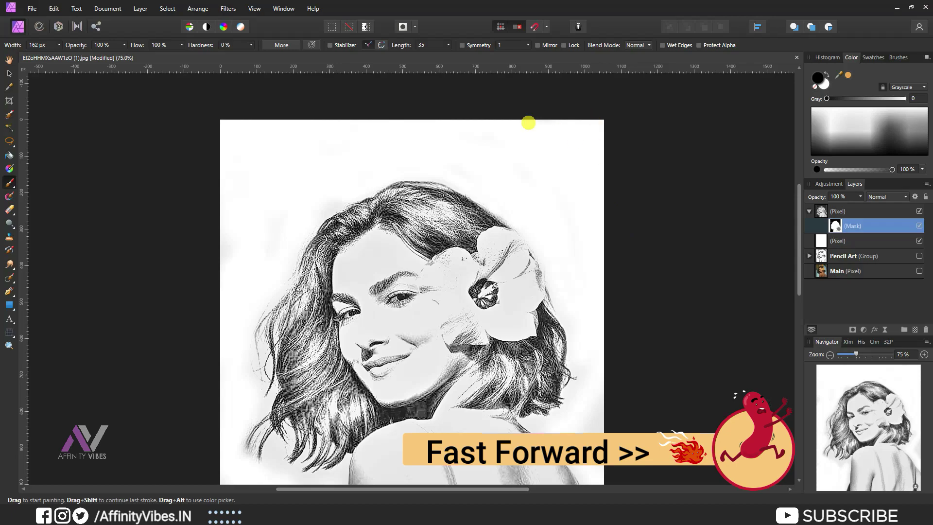
{"action": "left_click_drag", "start_coordinate": [237, 156], "coordinate": [248, 243]}
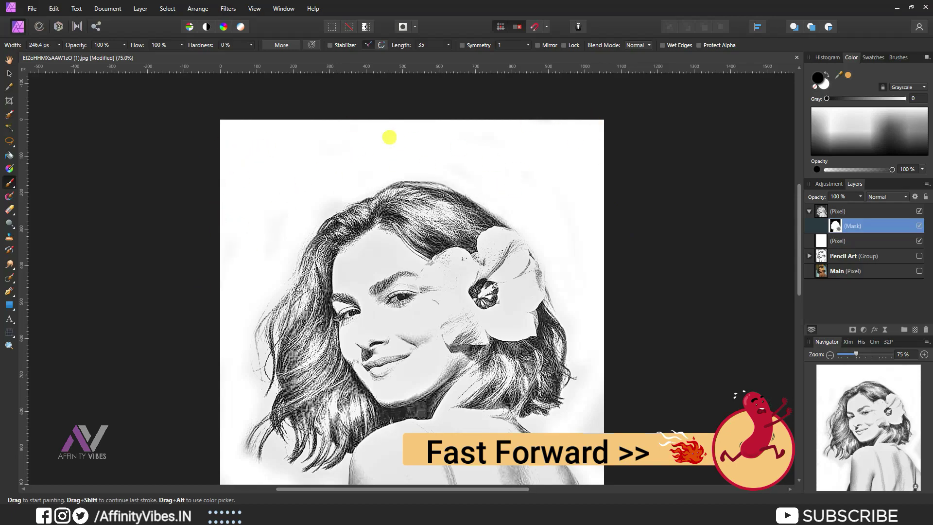
{"action": "scroll", "coordinate": [659, 162], "scroll_direction": "down", "scroll_amount": 1}
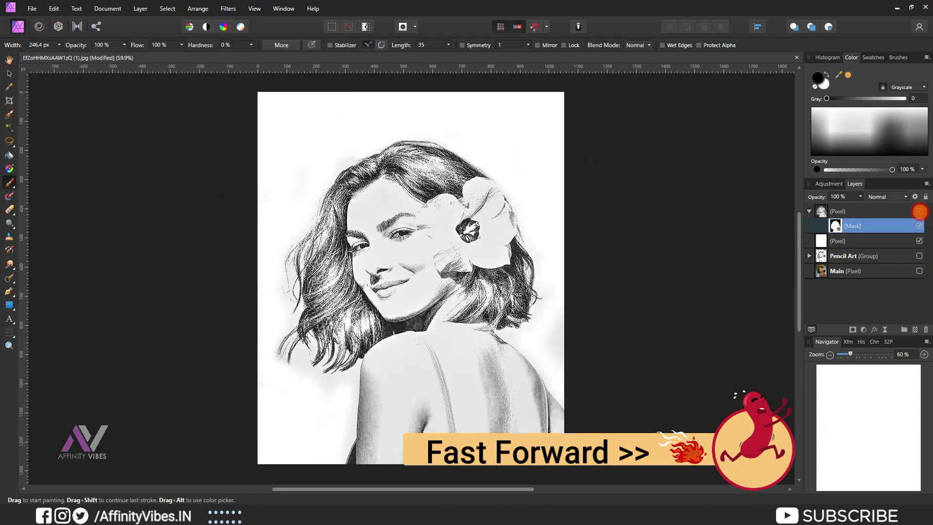
{"action": "left_click", "coordinate": [833, 211]}
{"action": "left_click", "coordinate": [809, 211]}
{"action": "left_click", "coordinate": [877, 197]}
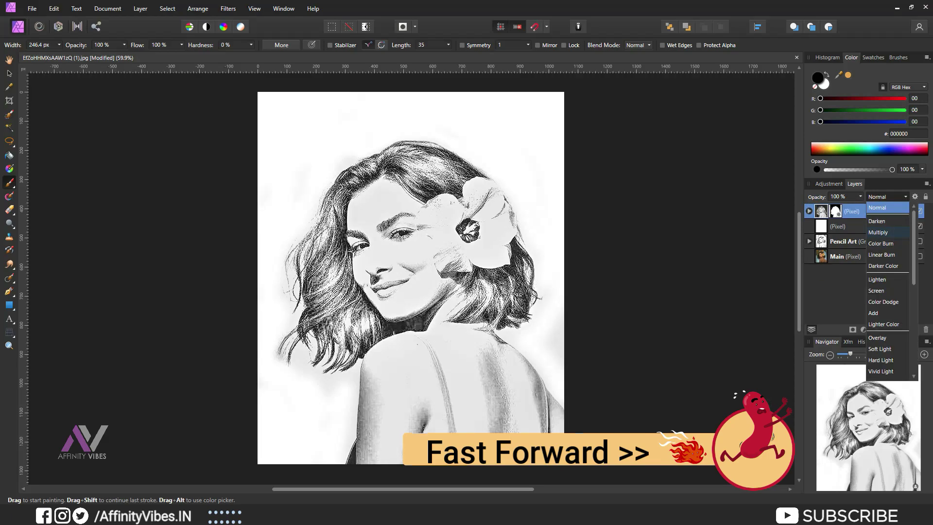
{"action": "left_click", "coordinate": [653, 152]}
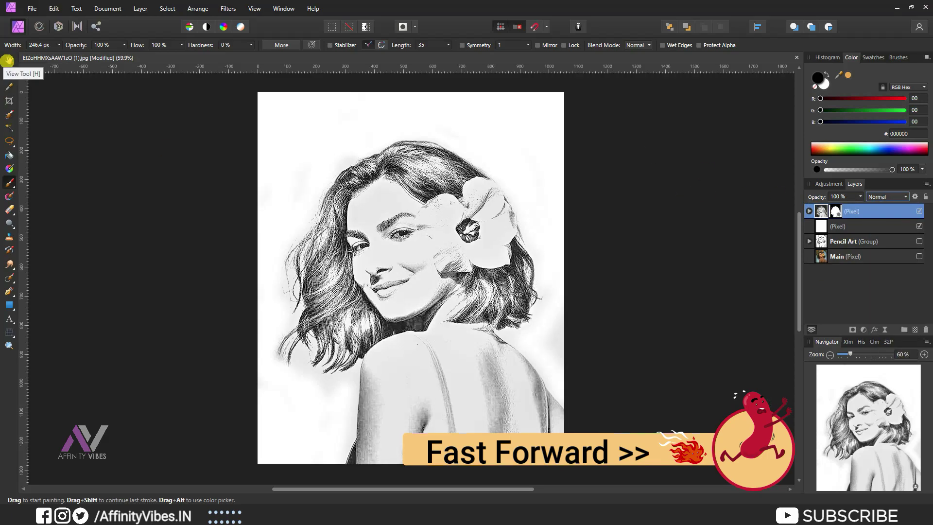
{"action": "left_click", "coordinate": [9, 62]}
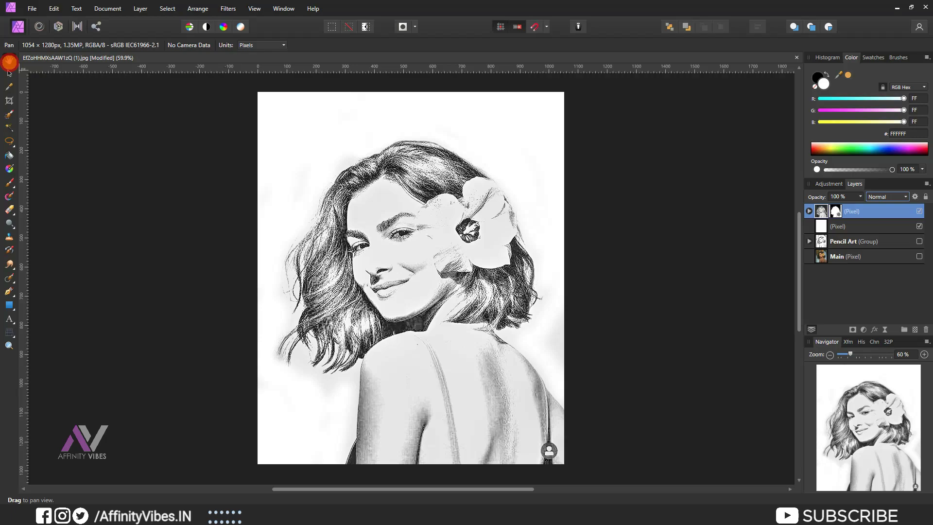
{"action": "left_click", "coordinate": [831, 227]}
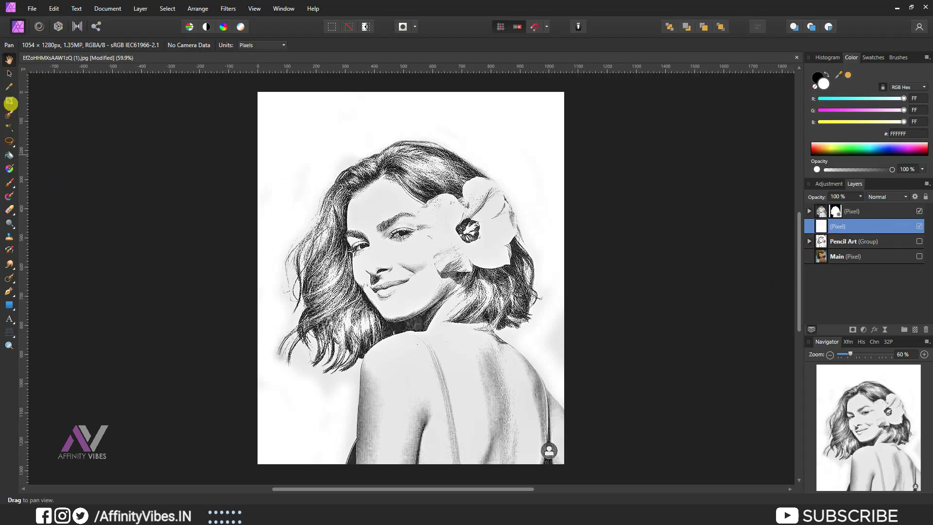
Step: Crop the canvas wider on both sides to 1646 × 1280 px and apply it
{"action": "left_click", "coordinate": [10, 102]}
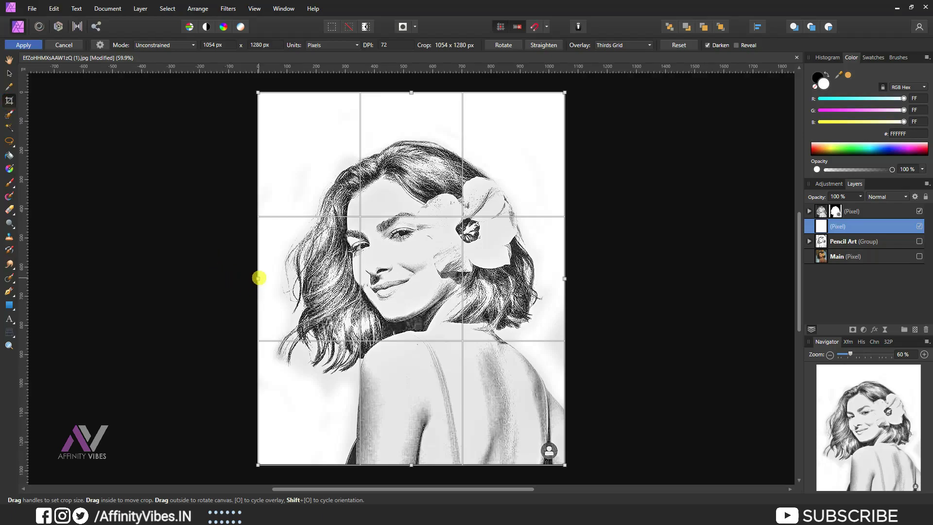
{"action": "left_click_drag", "start_coordinate": [258, 278], "coordinate": [181, 278]}
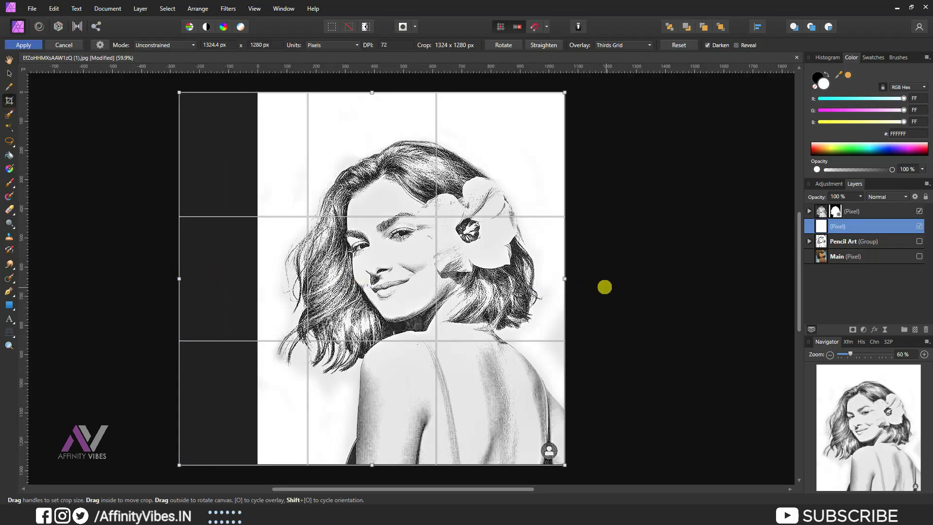
{"action": "left_click_drag", "start_coordinate": [564, 279], "coordinate": [648, 278]}
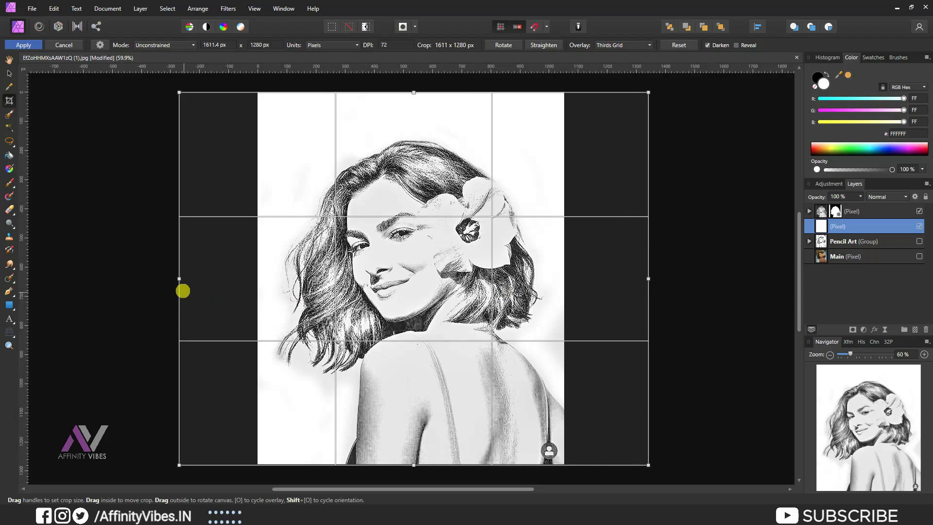
{"action": "left_click_drag", "start_coordinate": [179, 277], "coordinate": [169, 278]}
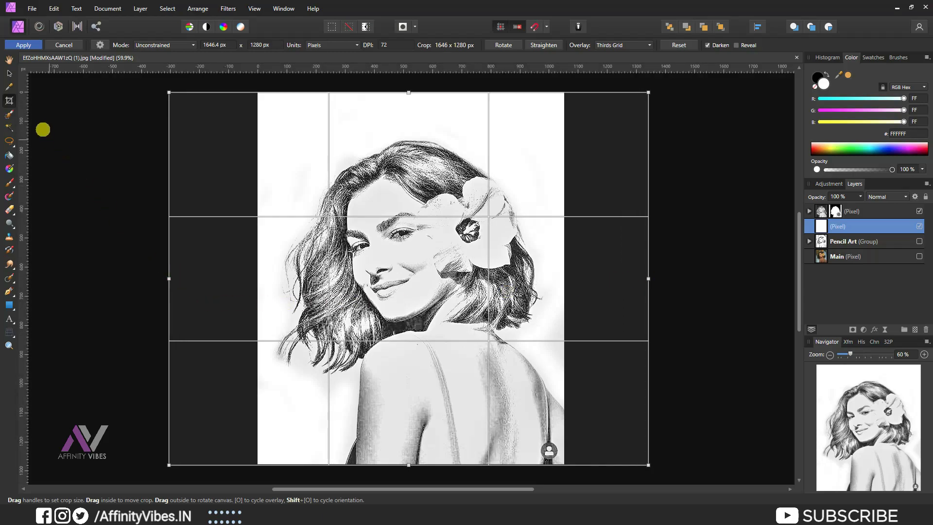
{"action": "left_click", "coordinate": [22, 45]}
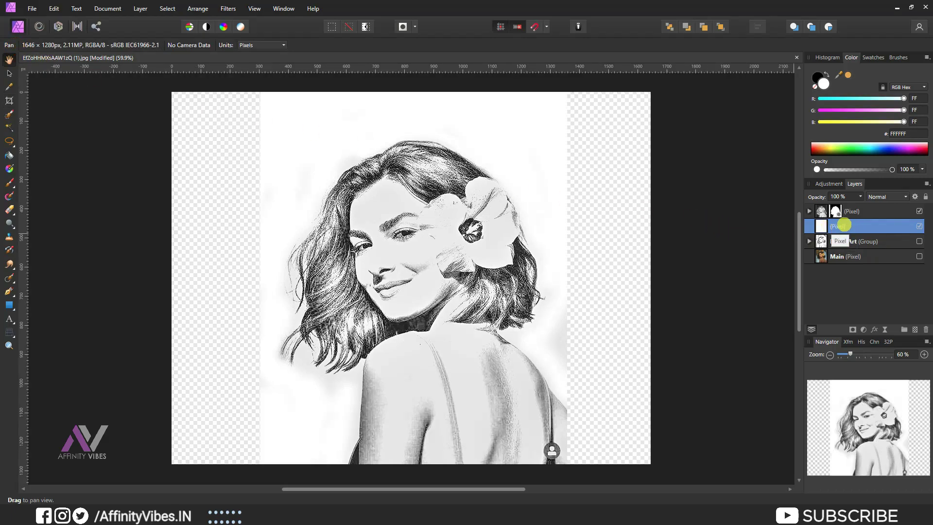
Step: Rename the blank layer 'background' and flood-fill its left and right margins with white
{"action": "double_click", "coordinate": [846, 225]}
{"action": "type", "text": "background"}
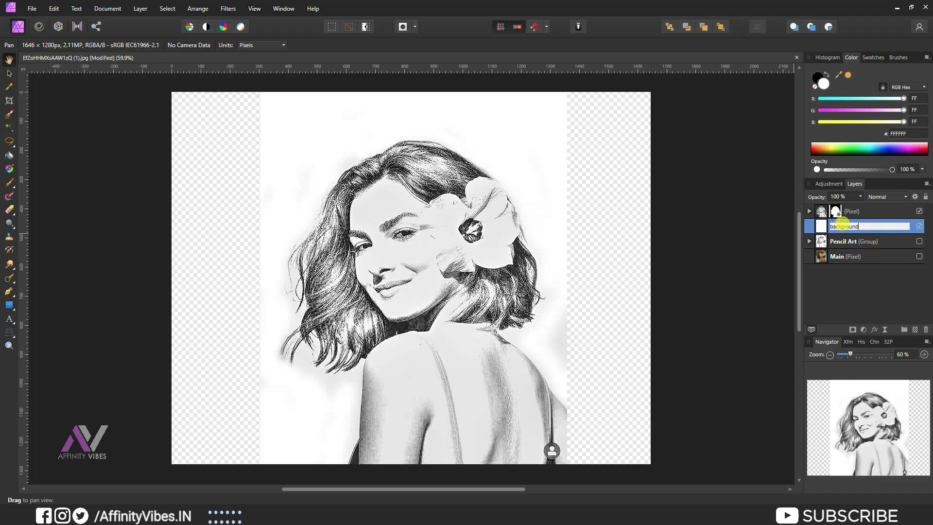
{"action": "key", "text": "Return"}
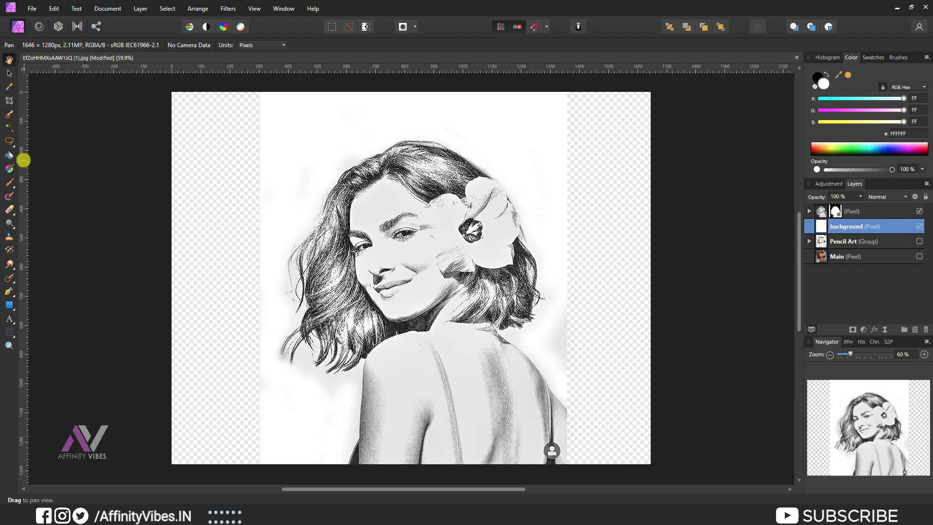
{"action": "left_click", "coordinate": [9, 155]}
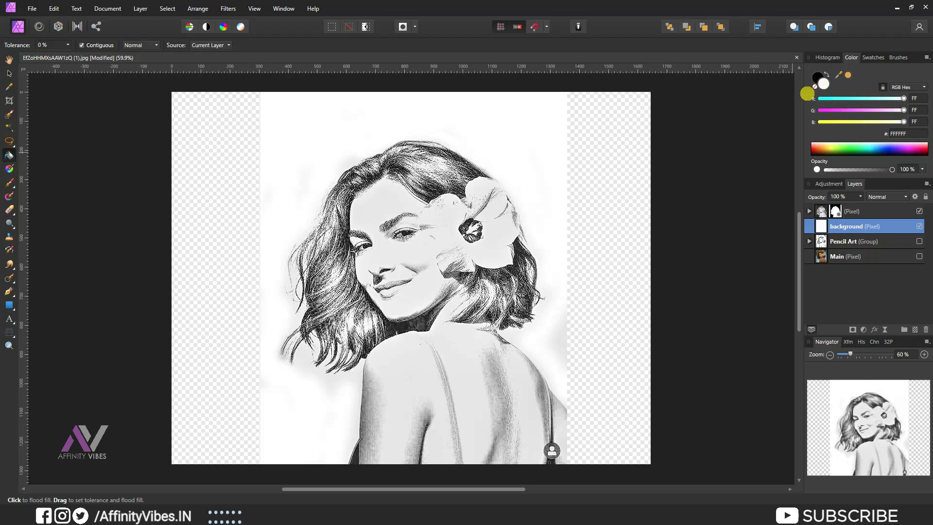
{"action": "left_click", "coordinate": [622, 227]}
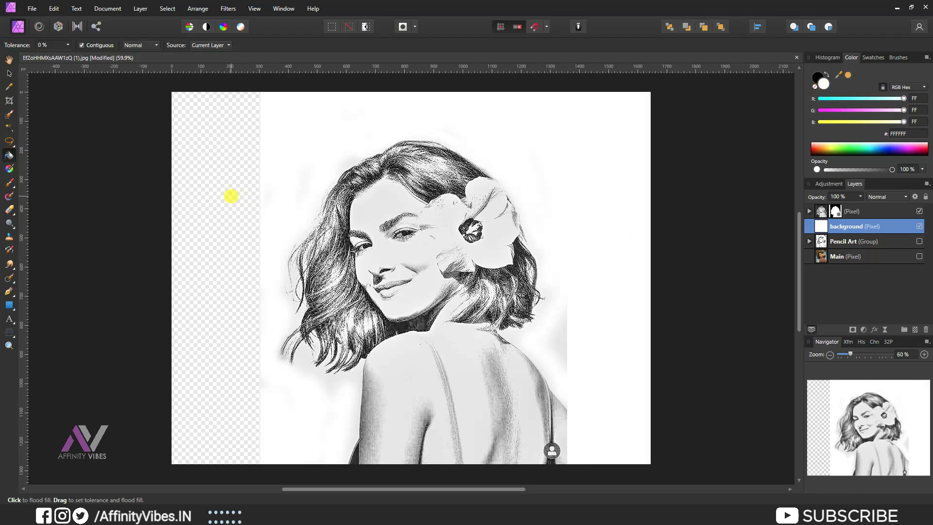
{"action": "left_click", "coordinate": [230, 195]}
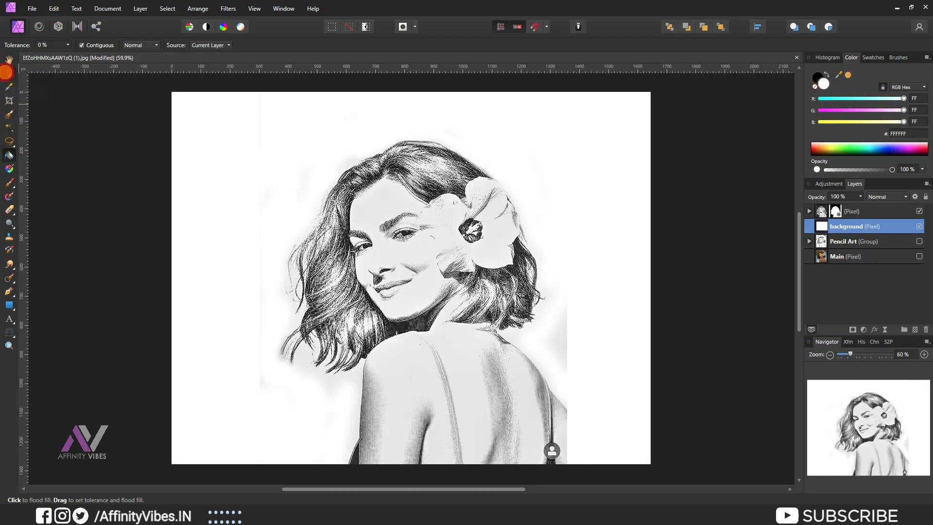
{"action": "left_click", "coordinate": [9, 60]}
{"action": "left_click", "coordinate": [836, 210]}
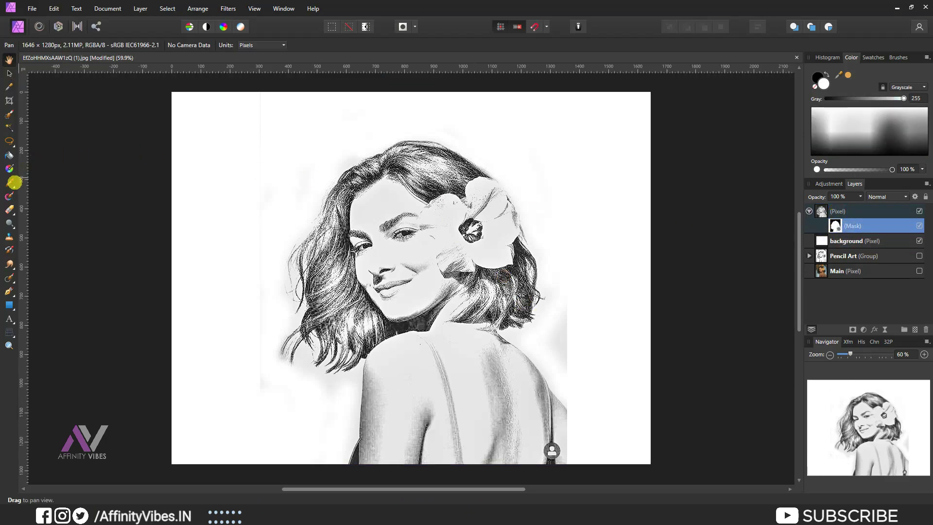
Step: Paint black on the mask to remove the grey edges on the left and right sides
{"action": "left_click", "coordinate": [9, 182]}
{"action": "key", "text": "x"}
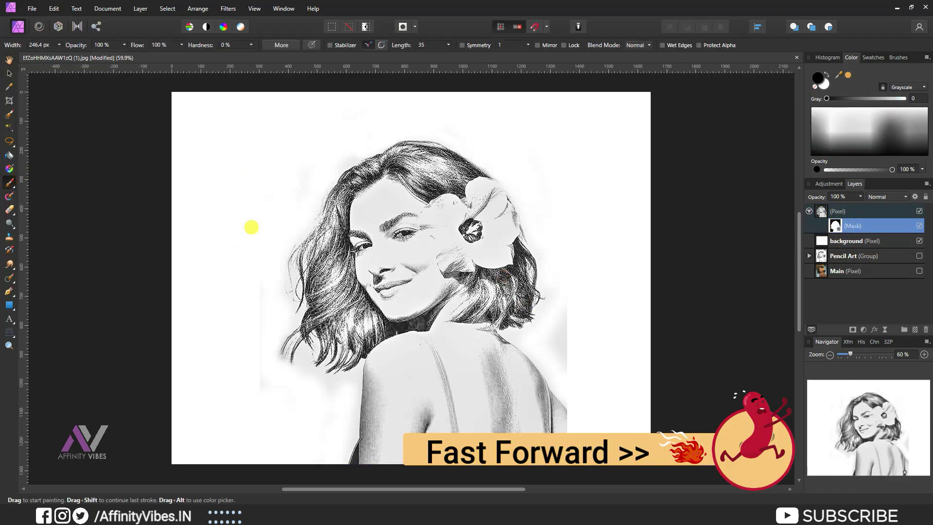
{"action": "left_click_drag", "start_coordinate": [250, 226], "coordinate": [323, 402]}
{"action": "left_click", "coordinate": [580, 403]}
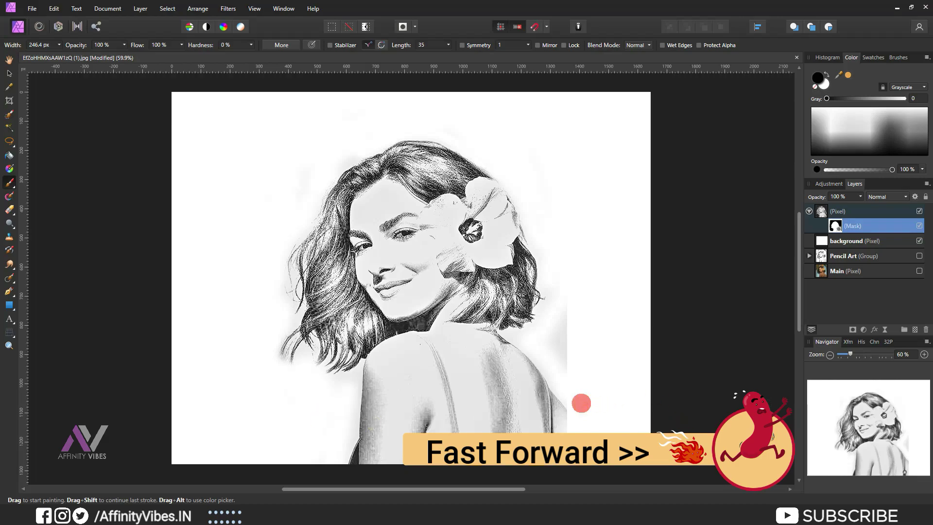
{"action": "left_click_drag", "start_coordinate": [581, 403], "coordinate": [568, 393]}
Step: Zoom in and mask out the dark edge along and below the shoulder
{"action": "left_click", "coordinate": [850, 354]}
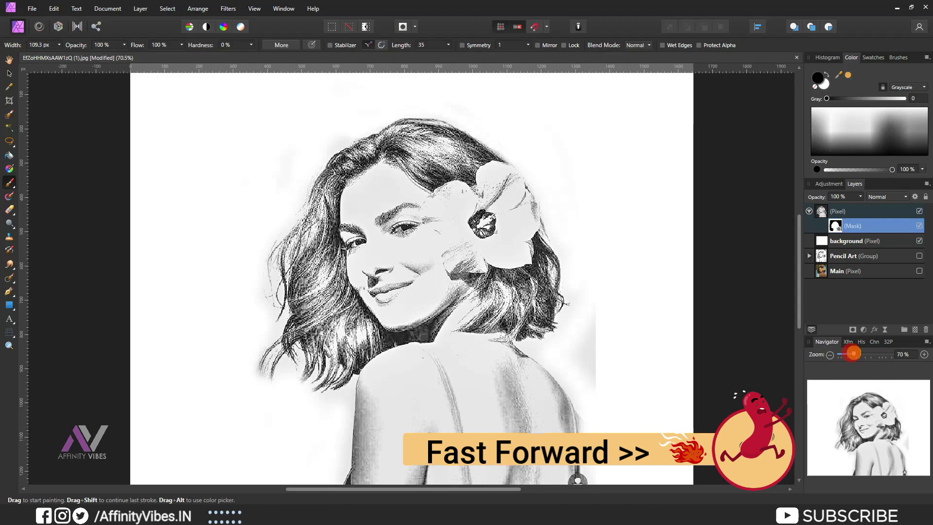
{"action": "mouse_move", "coordinate": [856, 355]}
{"action": "left_mouse_down"}
{"action": "mouse_move", "coordinate": [867, 356]}
{"action": "mouse_move", "coordinate": [858, 355]}
{"action": "left_mouse_up"}
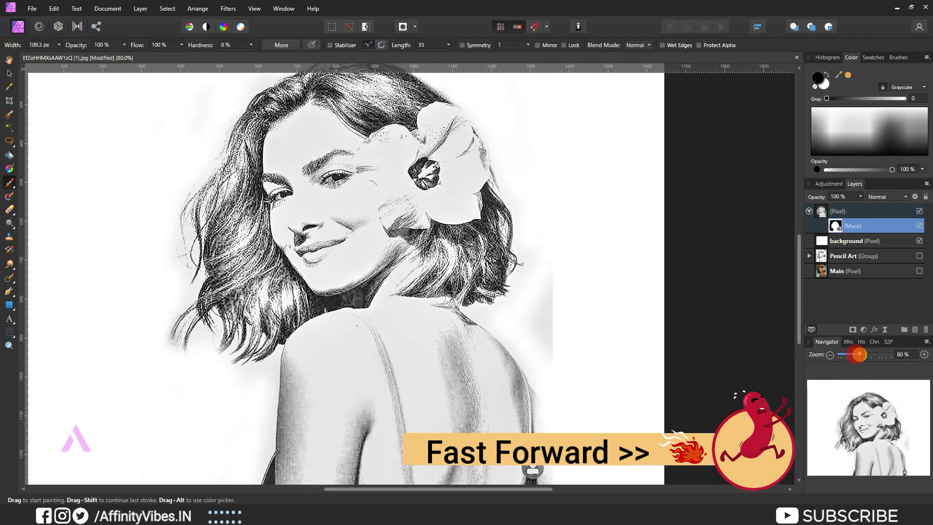
{"action": "scroll", "coordinate": [568, 360], "scroll_direction": "down", "scroll_amount": 2}
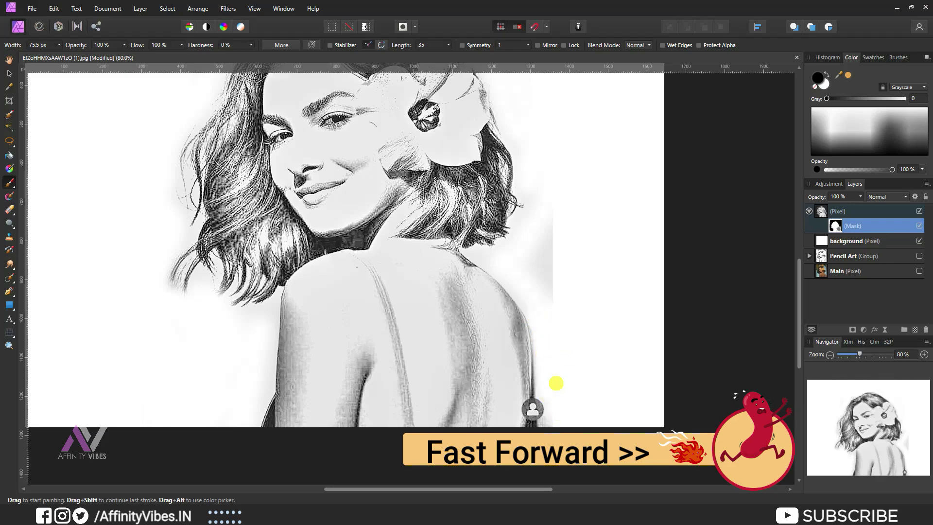
{"action": "left_click_drag", "start_coordinate": [548, 403], "coordinate": [527, 416]}
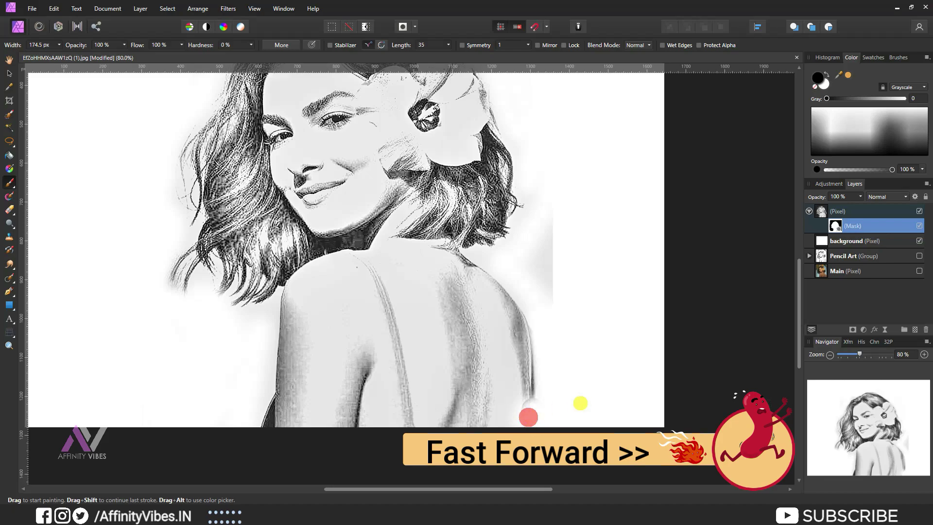
{"action": "left_click", "coordinate": [554, 380]}
{"action": "scroll", "coordinate": [548, 395], "scroll_direction": "up", "scroll_amount": 2}
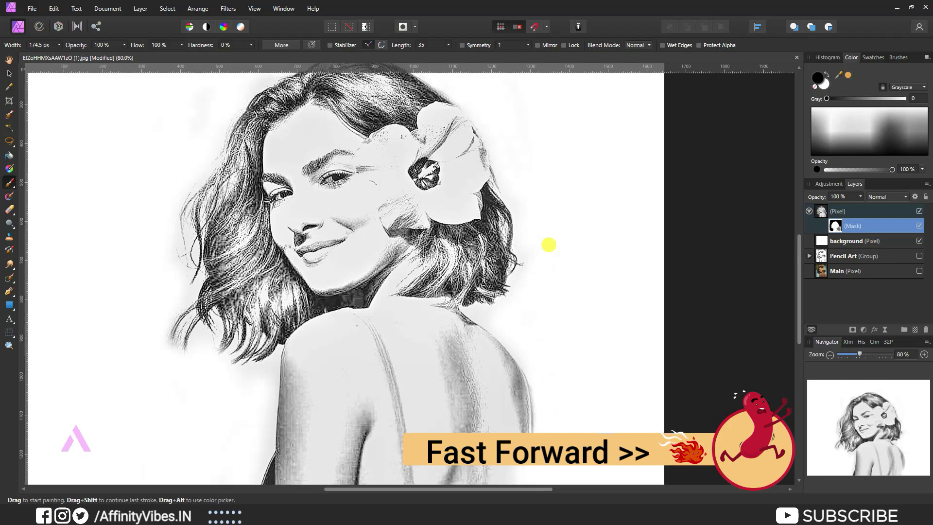
{"action": "scroll", "coordinate": [570, 337], "scroll_direction": "down", "scroll_amount": 2}
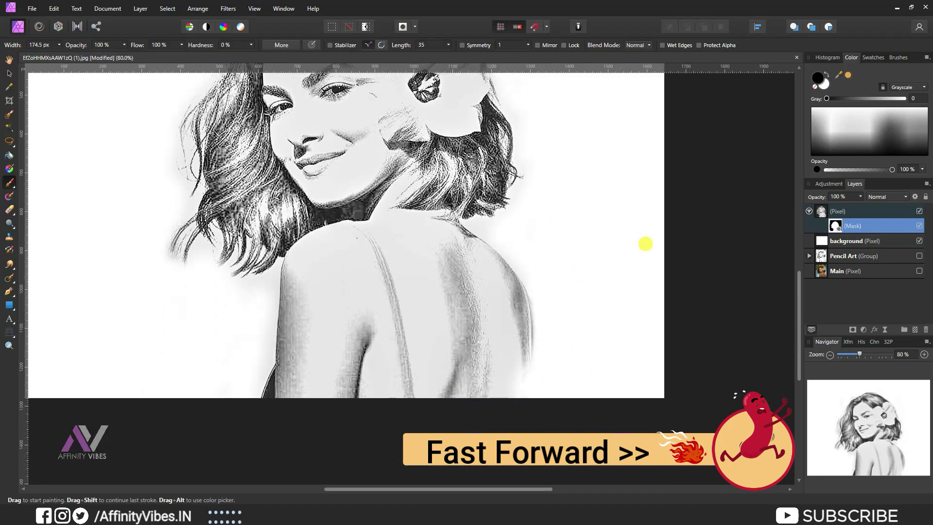
{"action": "key", "text": "ctrl+0"}
{"action": "key", "text": "h"}
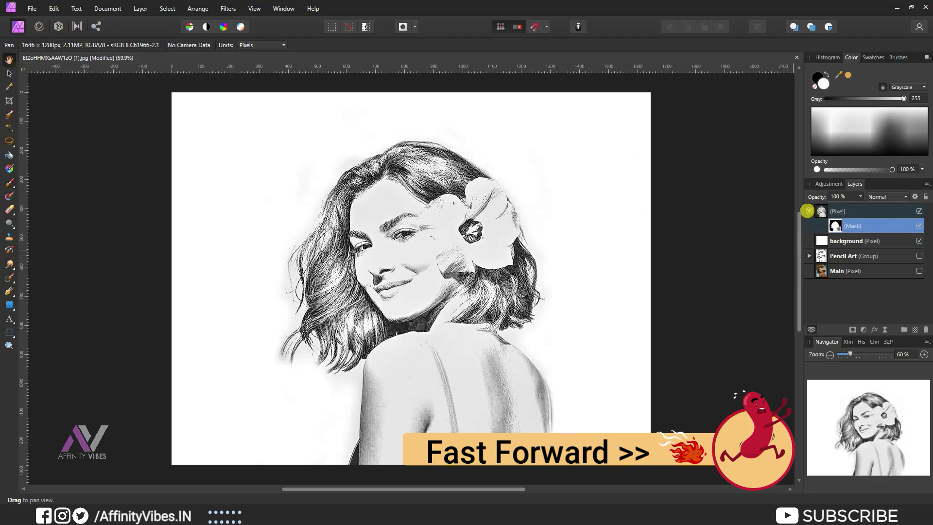
{"action": "left_click", "coordinate": [808, 210]}
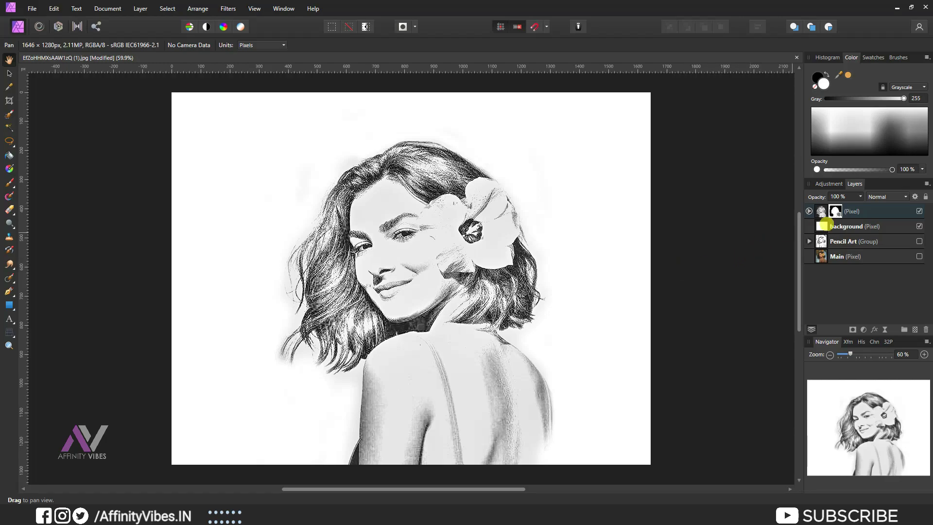
{"action": "left_click", "coordinate": [921, 212]}
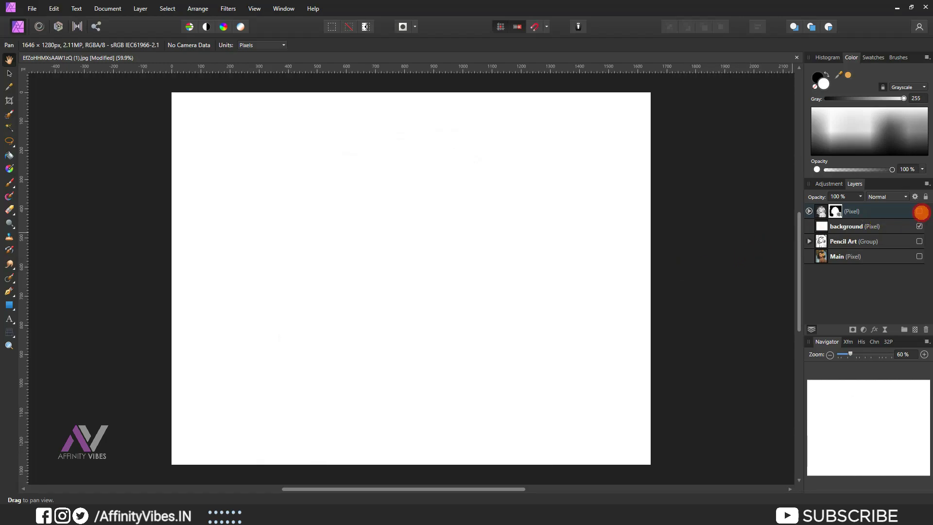
{"action": "left_click", "coordinate": [921, 212]}
{"action": "left_click", "coordinate": [919, 226]}
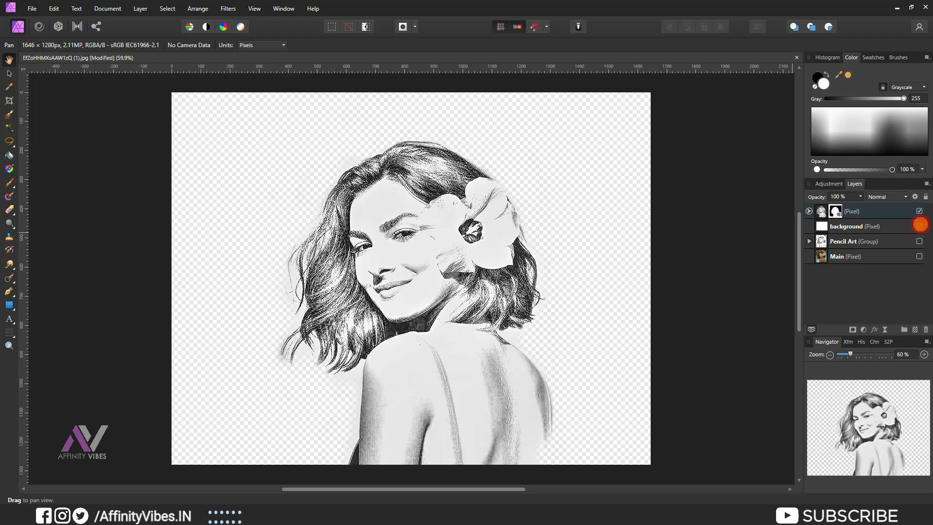
{"action": "left_click", "coordinate": [919, 227]}
{"action": "left_click", "coordinate": [919, 226]}
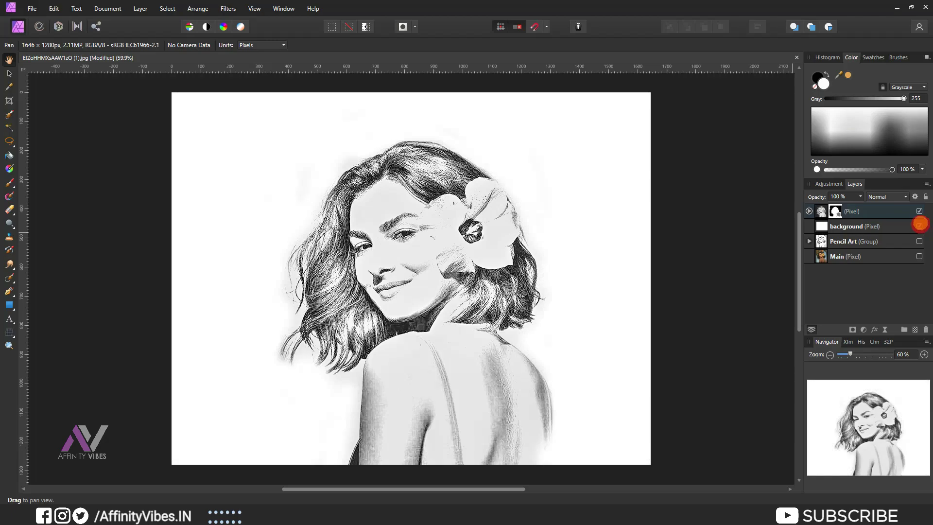
Step: Add a new layer on top and fill it with black
{"action": "left_click", "coordinate": [914, 329]}
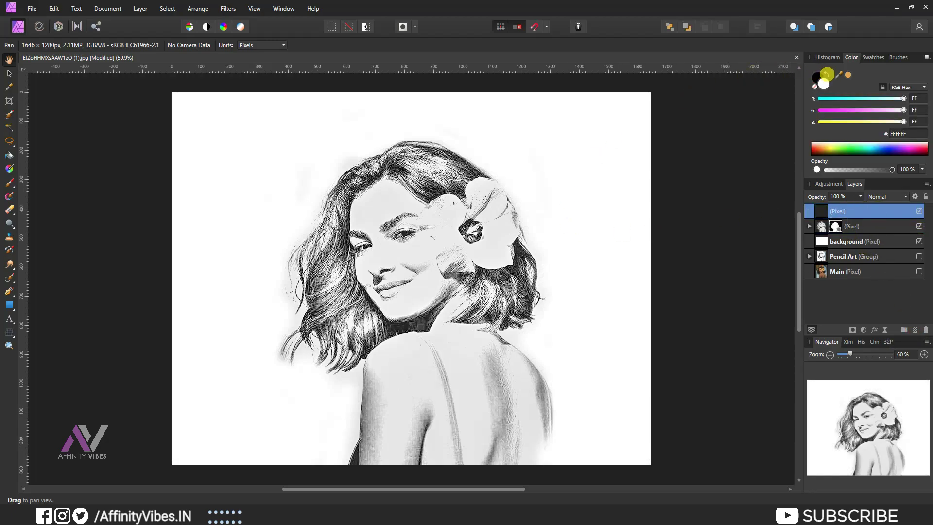
{"action": "left_click", "coordinate": [826, 71]}
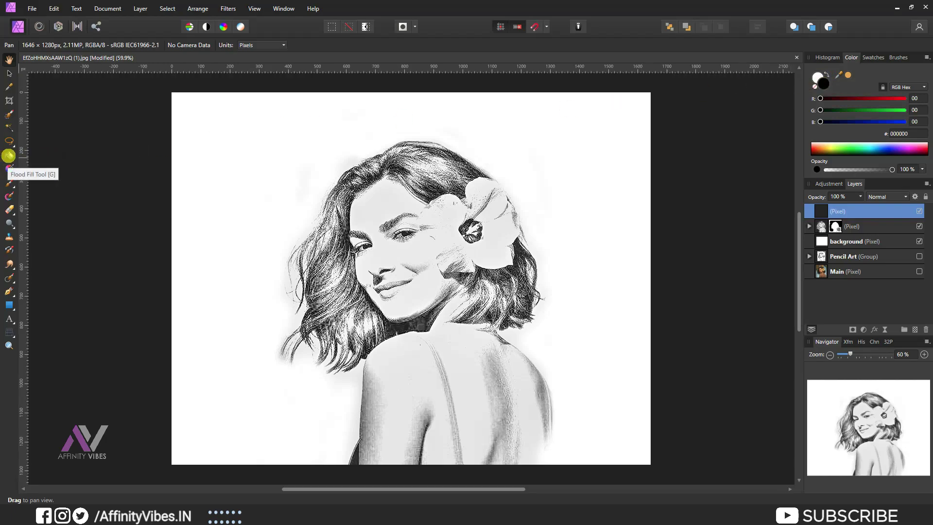
{"action": "left_click", "coordinate": [8, 156]}
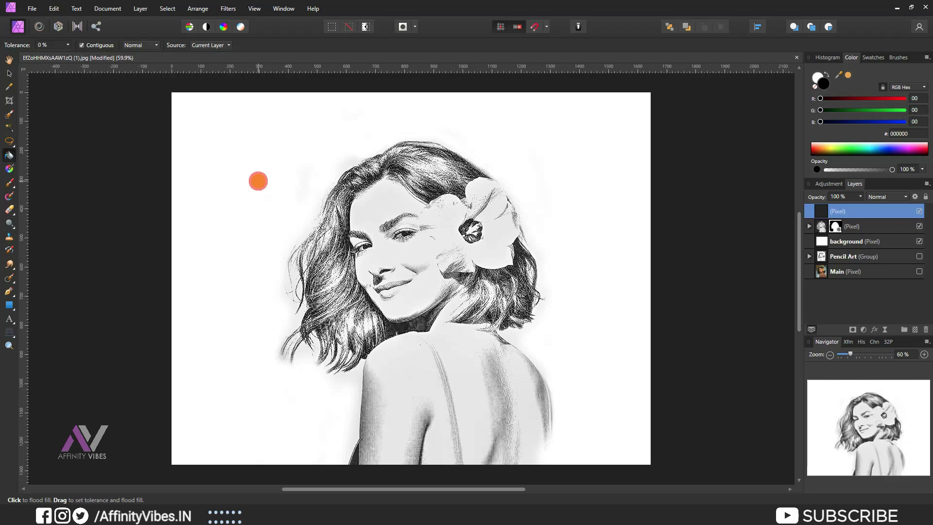
{"action": "left_click", "coordinate": [258, 181]}
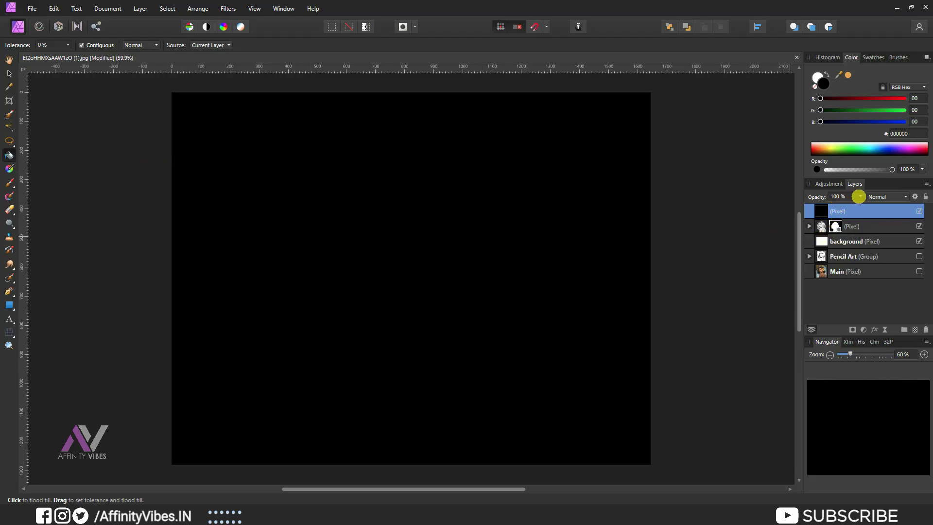
Step: Set the black layer's opacity to 75% and rename it 'Darker layer'
{"action": "left_click", "coordinate": [860, 197]}
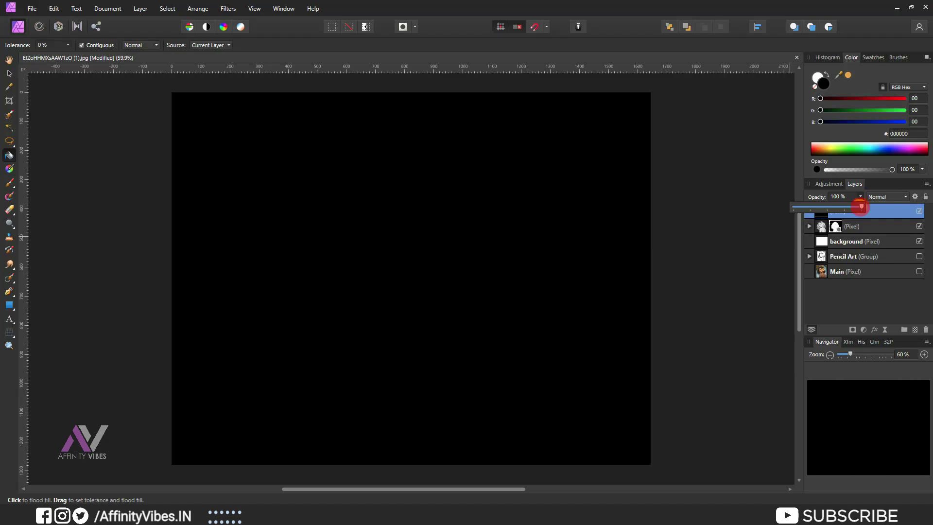
{"action": "left_click_drag", "start_coordinate": [860, 207], "coordinate": [845, 206]}
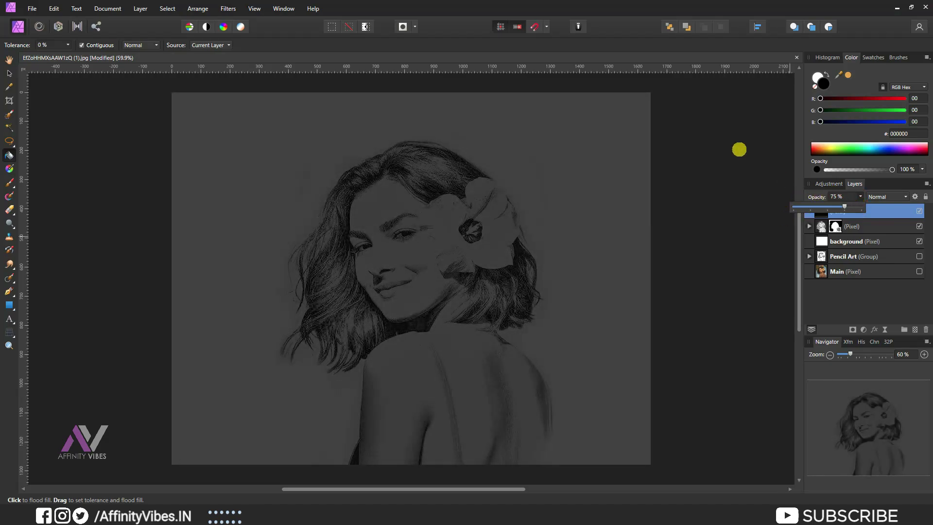
{"action": "left_click", "coordinate": [726, 138]}
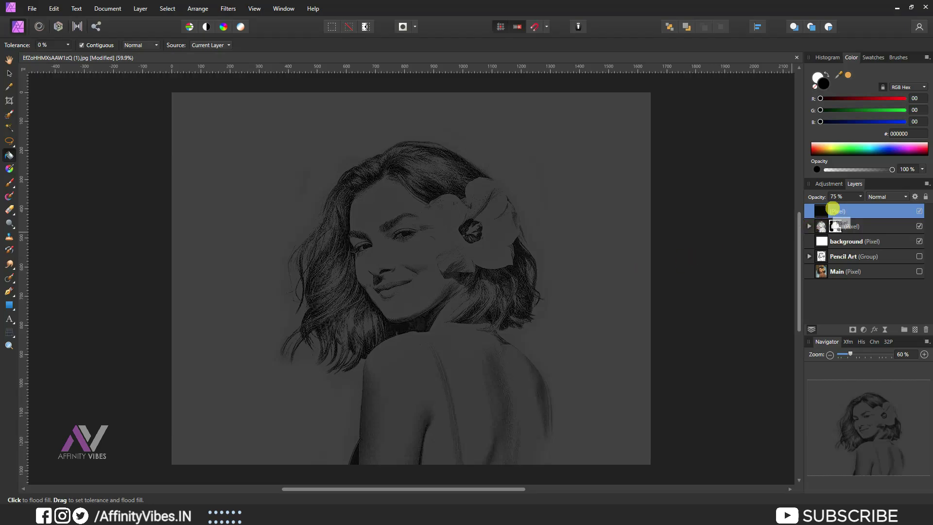
{"action": "double_click", "coordinate": [841, 211]}
{"action": "type", "text": "Darker layer"}
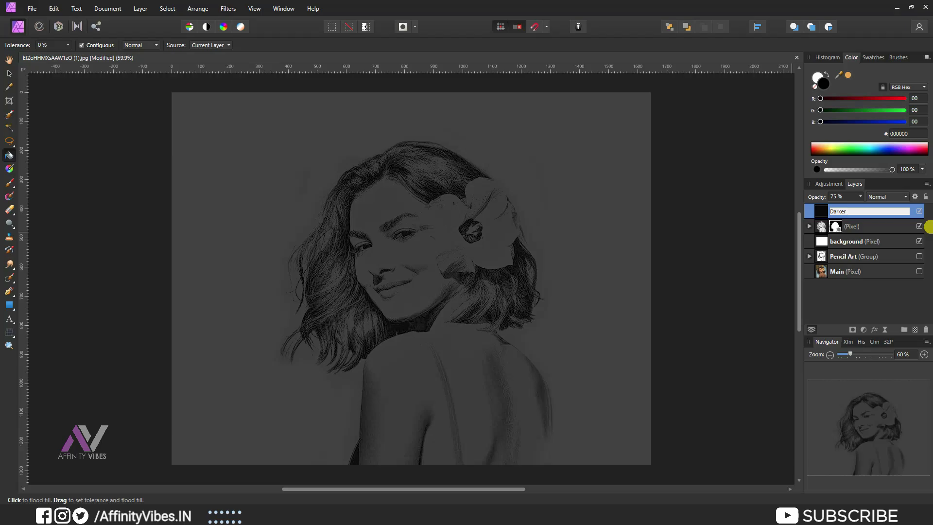
{"action": "key", "text": "Return"}
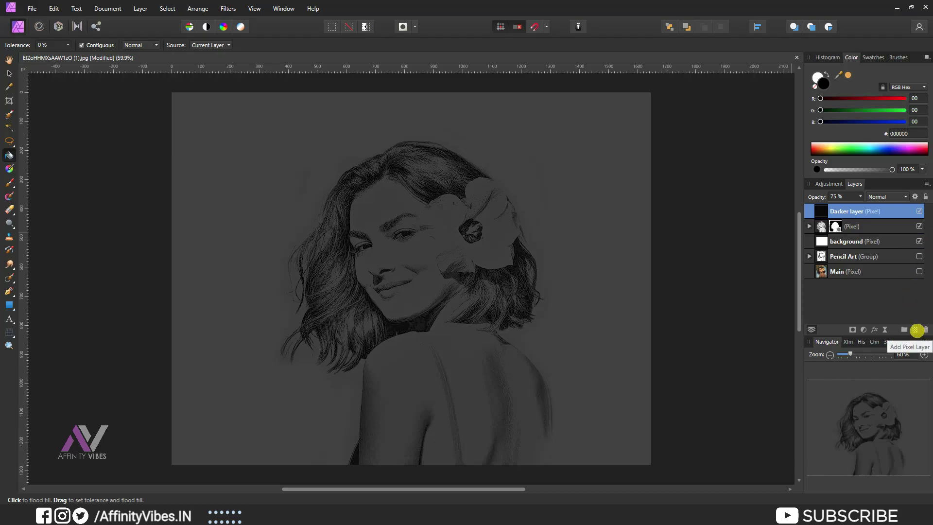
Step: Add a top pixel layer, select the Paint Brush, and choose orange FFA300 as the paint colour
{"action": "left_click", "coordinate": [915, 329]}
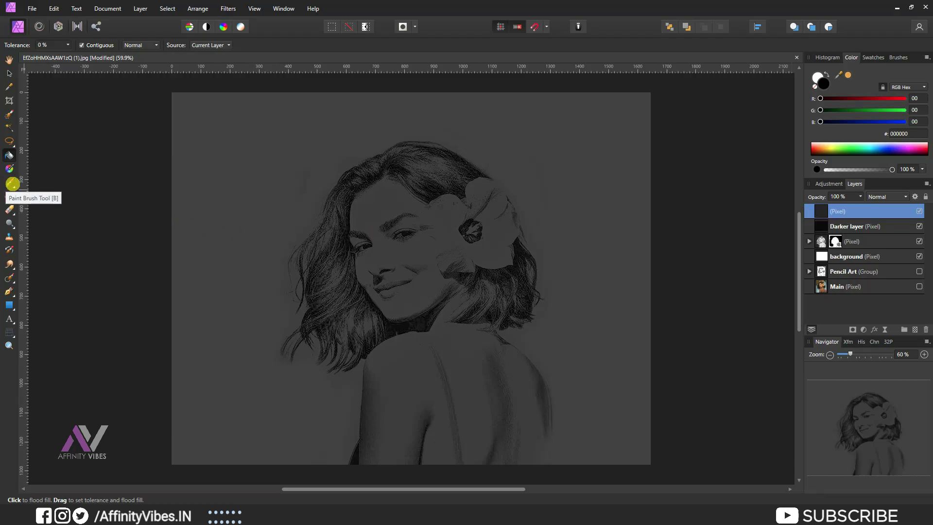
{"action": "left_click", "coordinate": [12, 184]}
{"action": "left_click", "coordinate": [64, 184]}
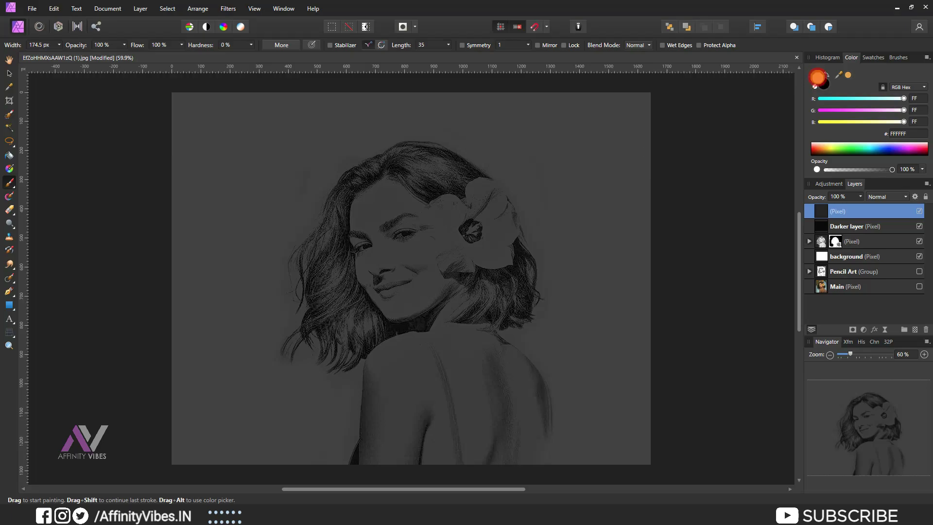
{"action": "double_click", "coordinate": [818, 76]}
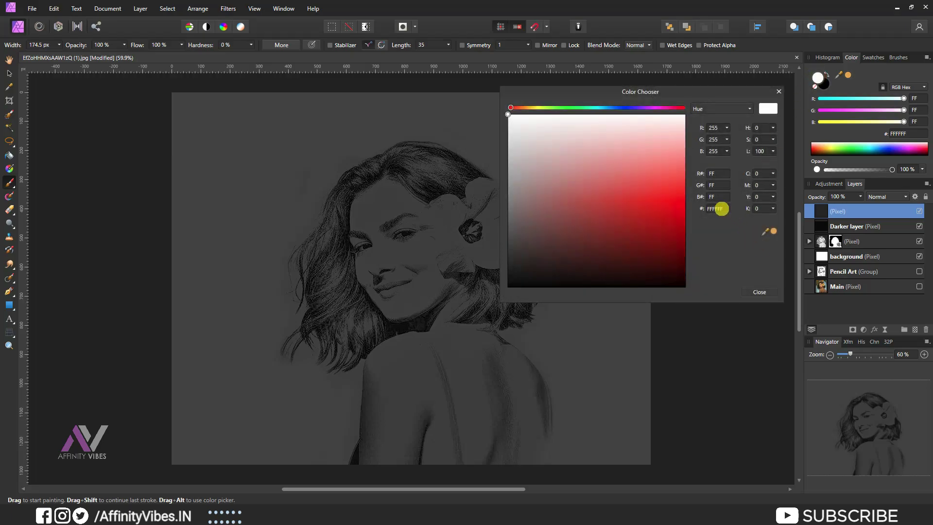
{"action": "left_click_drag", "start_coordinate": [668, 91], "coordinate": [571, 93]}
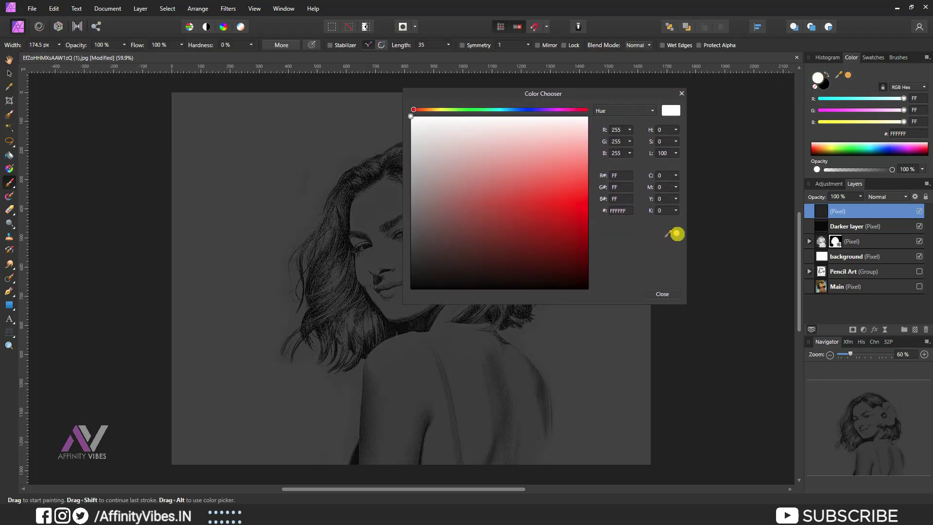
{"action": "left_click", "coordinate": [676, 233]}
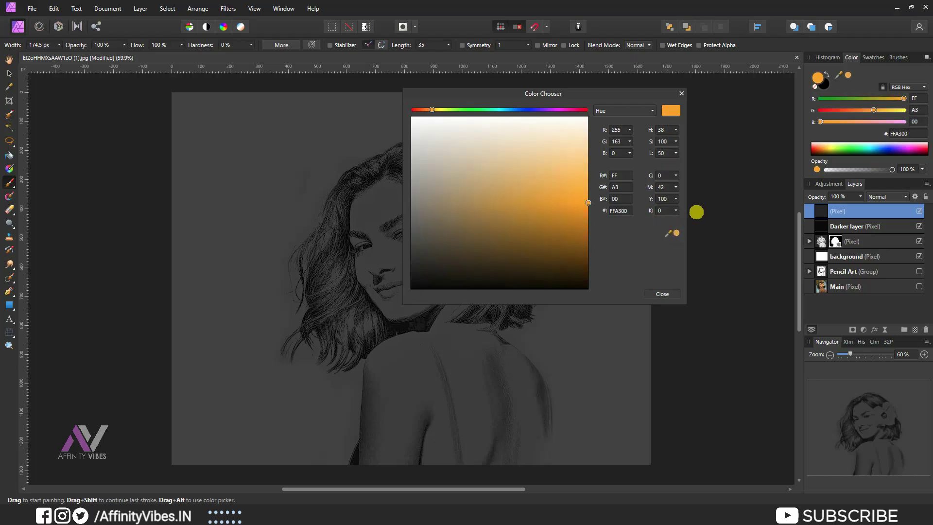
{"action": "left_click", "coordinate": [681, 93]}
Step: Test the orange brush, undo the dab, and shrink the brush to about 91 px
{"action": "left_click", "coordinate": [285, 122]}
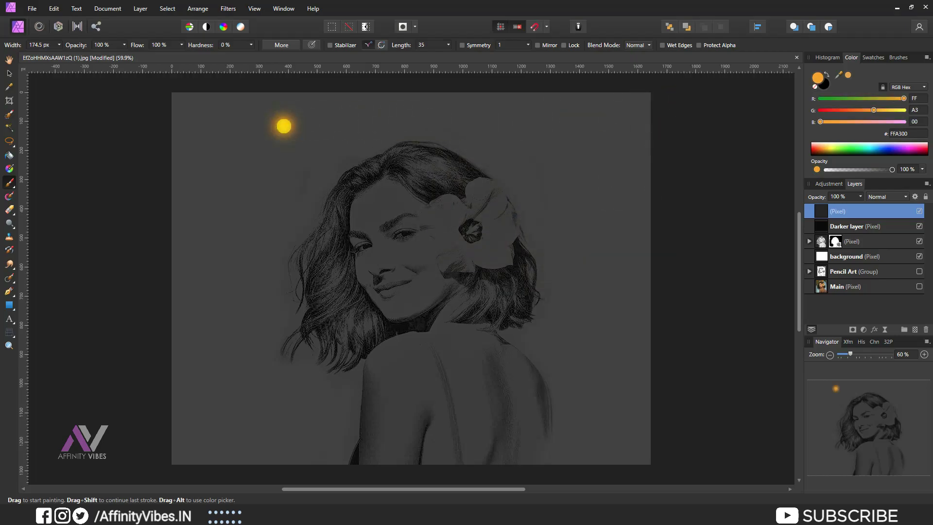
{"action": "key", "text": "ctrl+plus"}
{"action": "key", "text": "ctrl+z"}
{"action": "left_click_drag", "start_coordinate": [323, 158], "coordinate": [334, 182]}
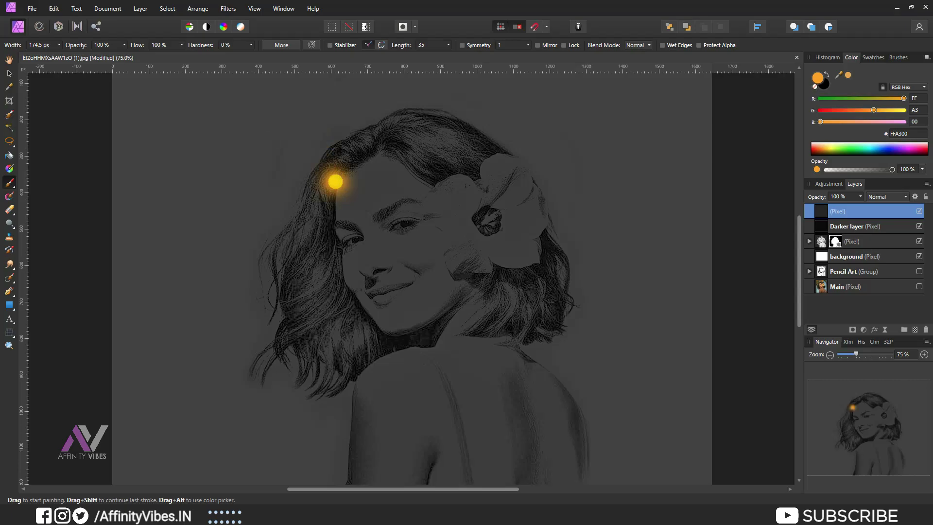
{"action": "key", "text": "bracketleft"}
{"action": "scroll", "coordinate": [355, 181], "scroll_direction": "down", "scroll_amount": 2}
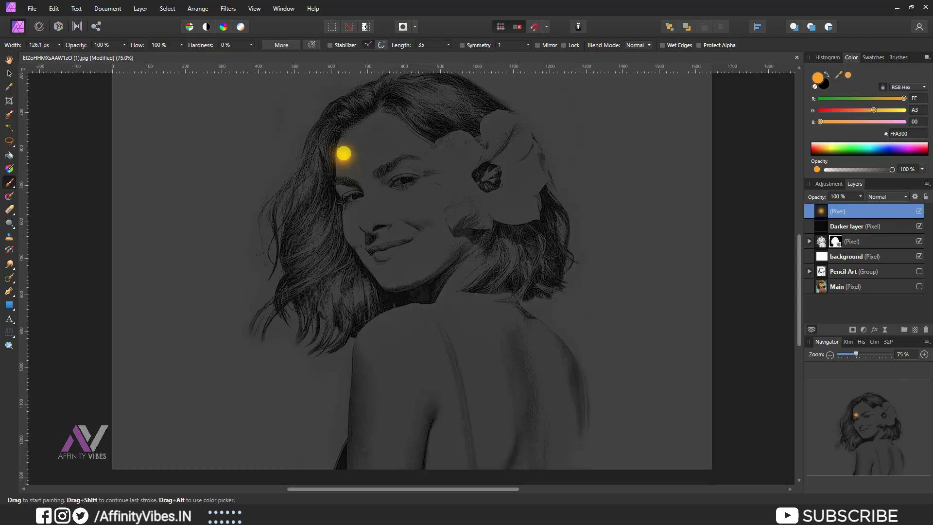
{"action": "key", "text": "bracketleft"}
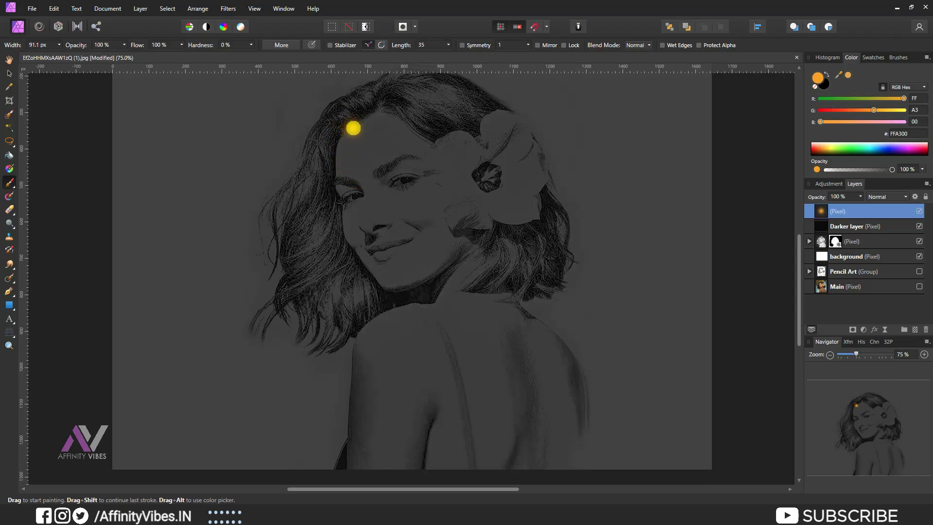
Step: Paint orange down the face edge and over the shoulder, then start renaming the layer 'glow light'
{"action": "mouse_move", "coordinate": [350, 131]}
{"action": "left_mouse_down"}
{"action": "mouse_move", "coordinate": [347, 206]}
{"action": "mouse_move", "coordinate": [380, 283]}
{"action": "mouse_move", "coordinate": [392, 285]}
{"action": "left_mouse_up"}
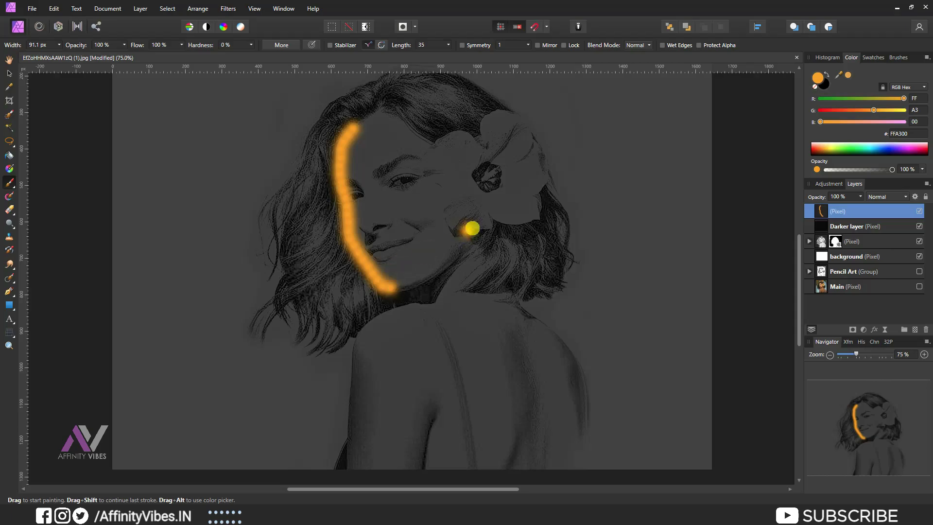
{"action": "scroll", "coordinate": [470, 225], "scroll_direction": "down", "scroll_amount": 2}
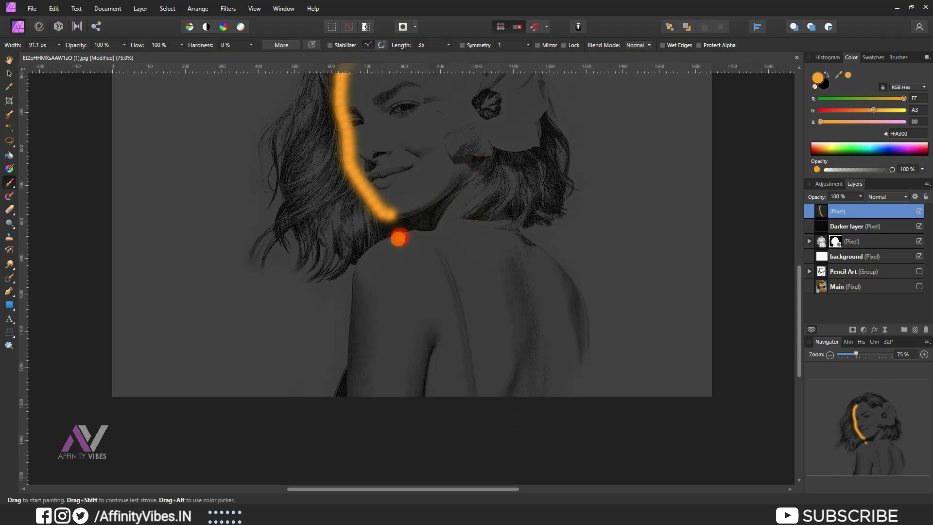
{"action": "mouse_move", "coordinate": [398, 239]}
{"action": "left_mouse_down"}
{"action": "mouse_move", "coordinate": [365, 254]}
{"action": "mouse_move", "coordinate": [357, 400]}
{"action": "mouse_move", "coordinate": [363, 268]}
{"action": "mouse_move", "coordinate": [379, 244]}
{"action": "mouse_move", "coordinate": [405, 237]}
{"action": "left_mouse_up"}
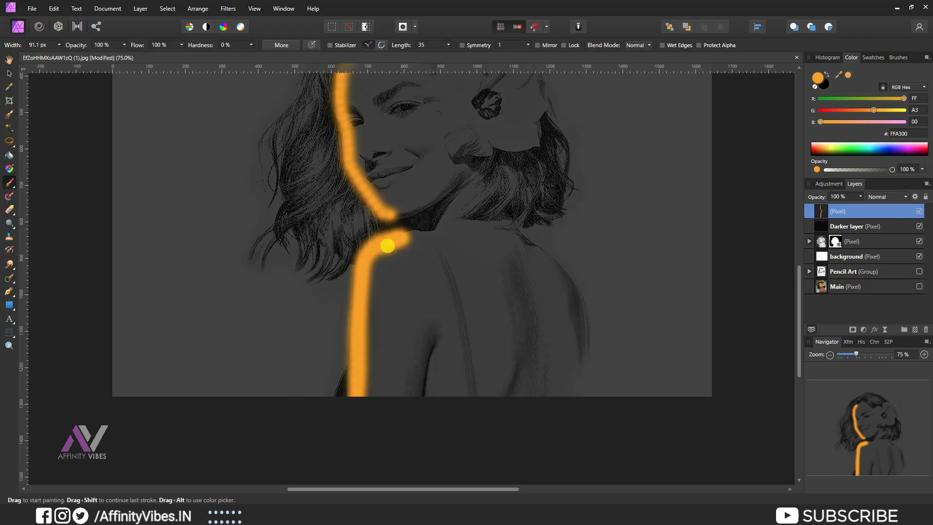
{"action": "scroll", "coordinate": [386, 245], "scroll_direction": "up", "scroll_amount": 2}
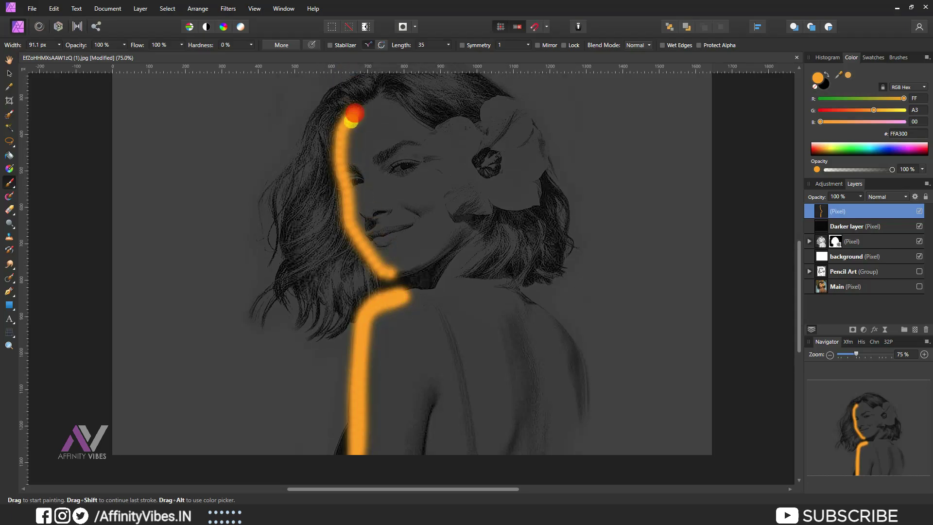
{"action": "mouse_move", "coordinate": [353, 116]}
{"action": "left_mouse_down"}
{"action": "mouse_move", "coordinate": [338, 167]}
{"action": "mouse_move", "coordinate": [353, 227]}
{"action": "mouse_move", "coordinate": [377, 264]}
{"action": "mouse_move", "coordinate": [394, 271]}
{"action": "left_mouse_up"}
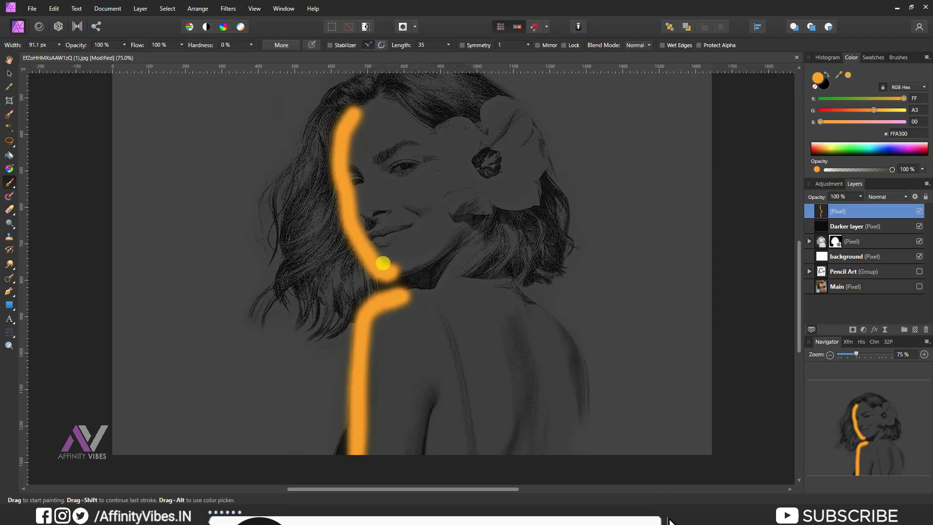
{"action": "scroll", "coordinate": [129, 100], "scroll_direction": "up", "scroll_amount": 1}
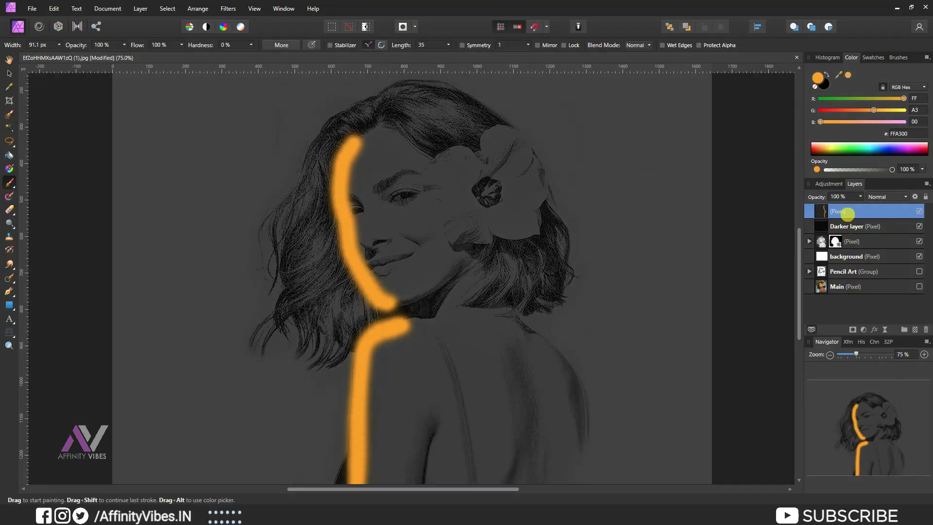
{"action": "double_click", "coordinate": [840, 211]}
{"action": "type", "text": "glow light"}
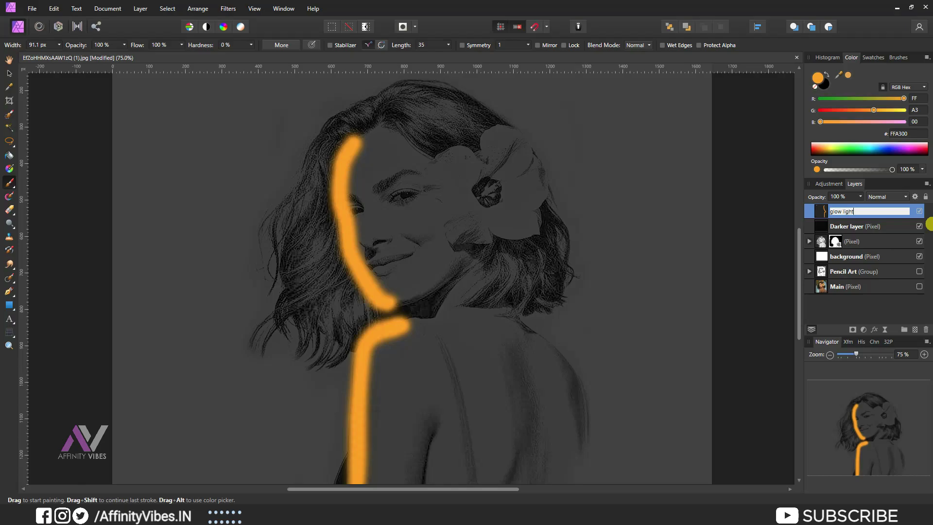
Step: Confirm the name 'glow light' and set the layer's blend mode to Color Dodge
{"action": "key", "text": "Return"}
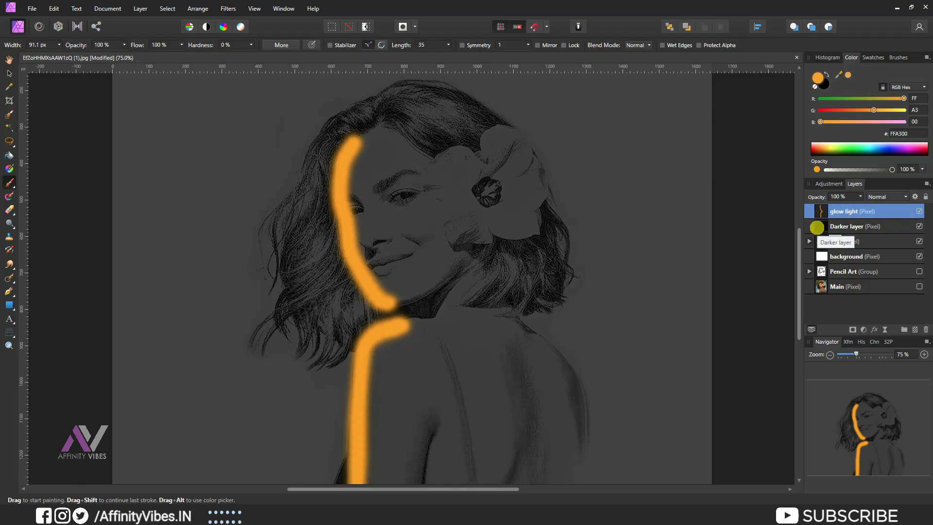
{"action": "left_click", "coordinate": [884, 197]}
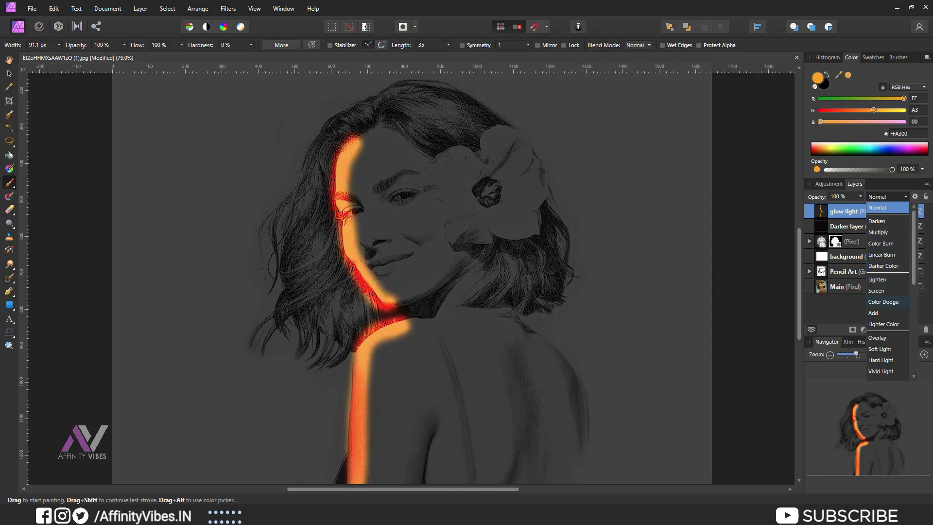
{"action": "left_click", "coordinate": [883, 301]}
{"action": "left_click_drag", "start_coordinate": [856, 354], "coordinate": [870, 354]}
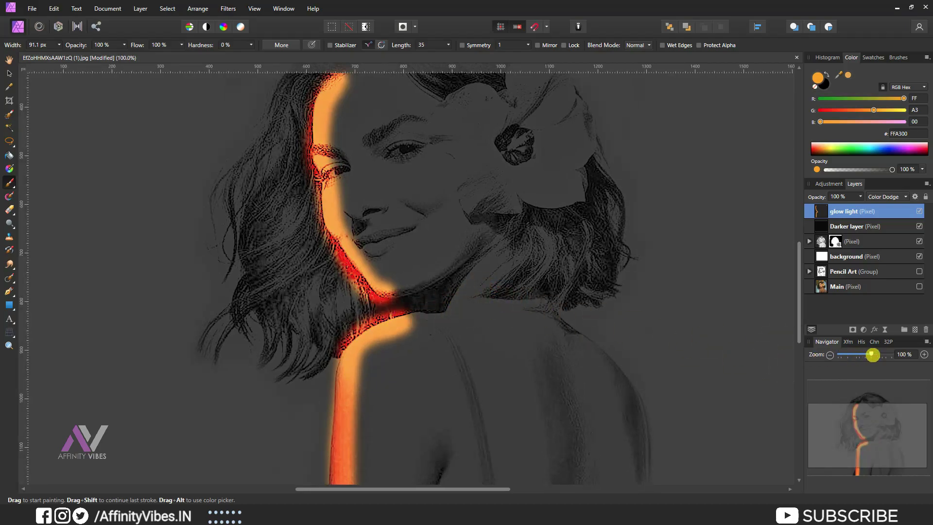
{"action": "left_click_drag", "start_coordinate": [871, 354], "coordinate": [859, 354]}
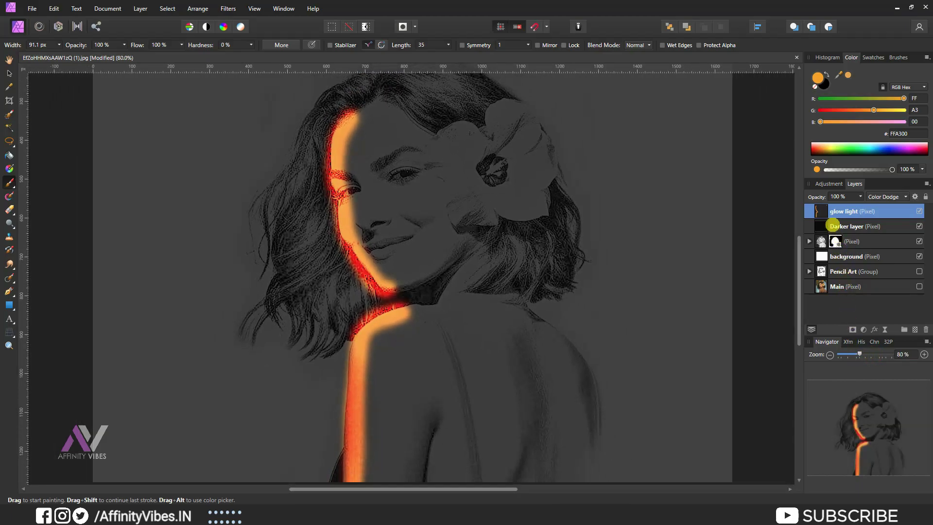
{"action": "left_click", "coordinate": [839, 211]}
Step: Apply a Gaussian Blur with a 17 px radius to the glow light layer
{"action": "left_click", "coordinate": [229, 8]}
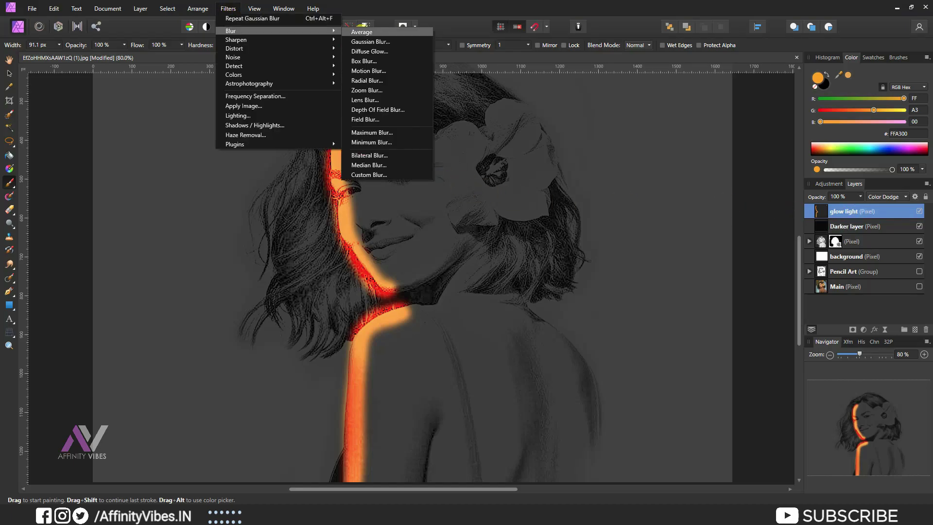
{"action": "left_click", "coordinate": [371, 41]}
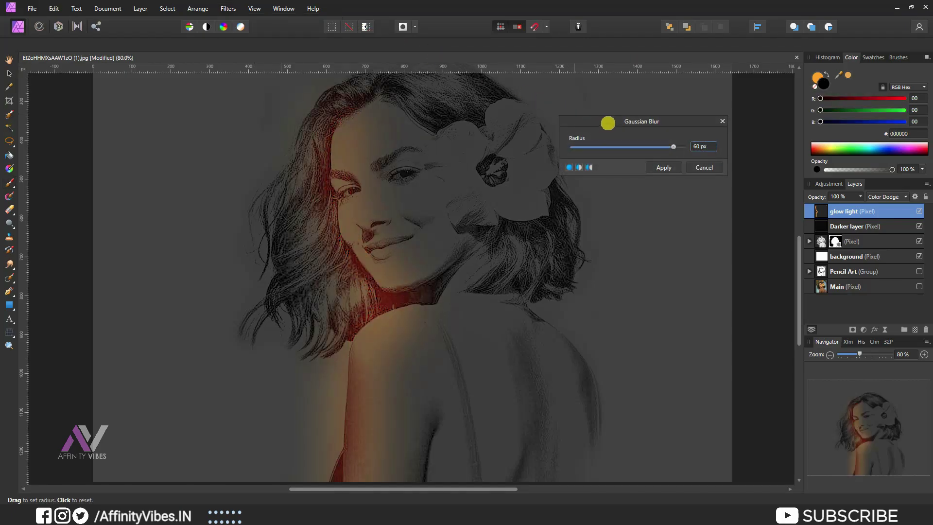
{"action": "left_click_drag", "start_coordinate": [607, 121], "coordinate": [612, 103]}
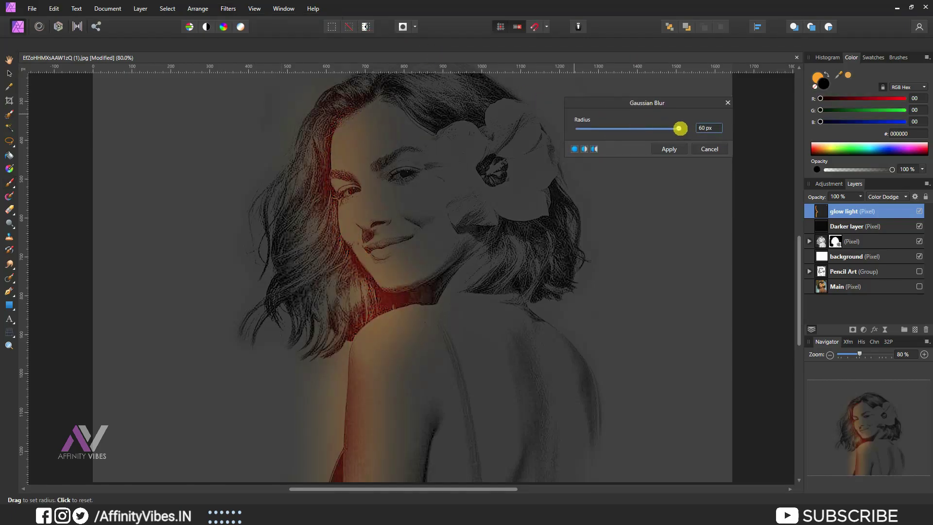
{"action": "mouse_move", "coordinate": [680, 128]}
{"action": "left_mouse_down"}
{"action": "mouse_move", "coordinate": [572, 130]}
{"action": "mouse_move", "coordinate": [595, 129]}
{"action": "left_mouse_up"}
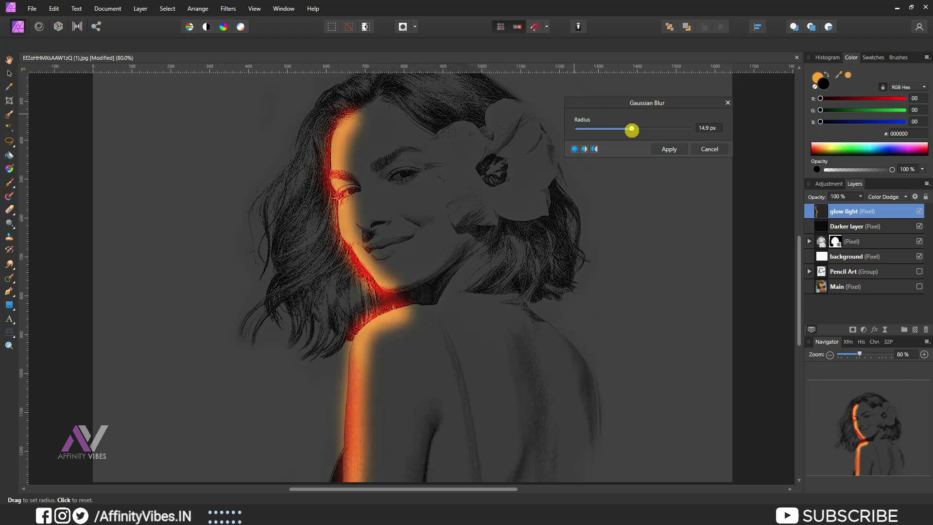
{"action": "left_click_drag", "start_coordinate": [631, 129], "coordinate": [637, 130]}
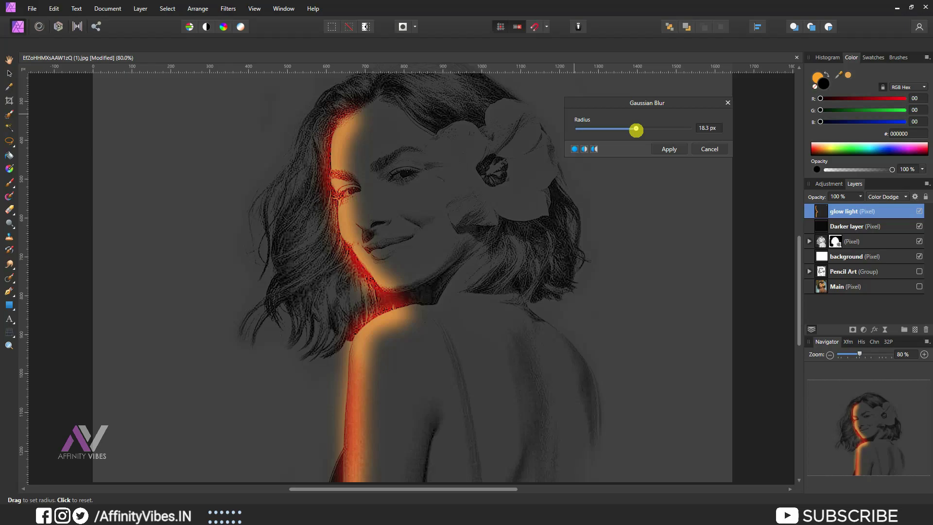
{"action": "left_click", "coordinate": [708, 129]}
{"action": "type", "text": "17"}
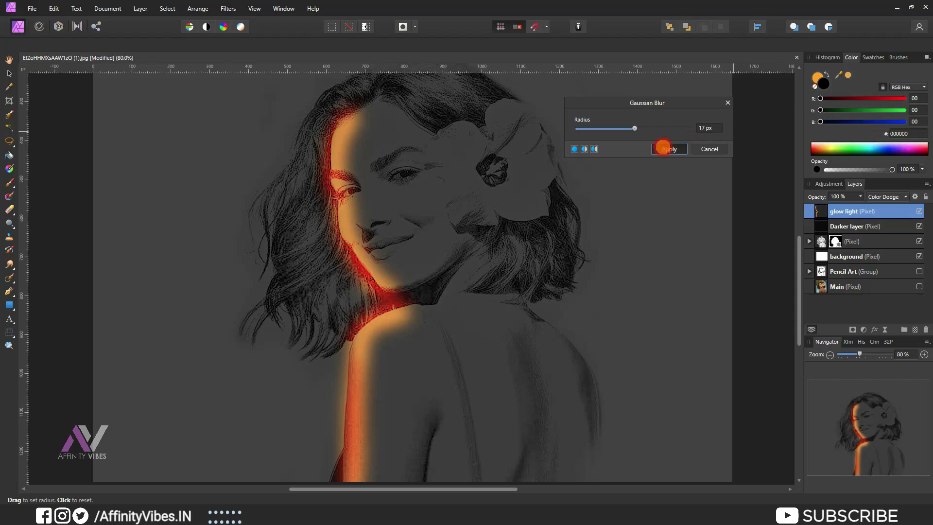
{"action": "left_click", "coordinate": [663, 149]}
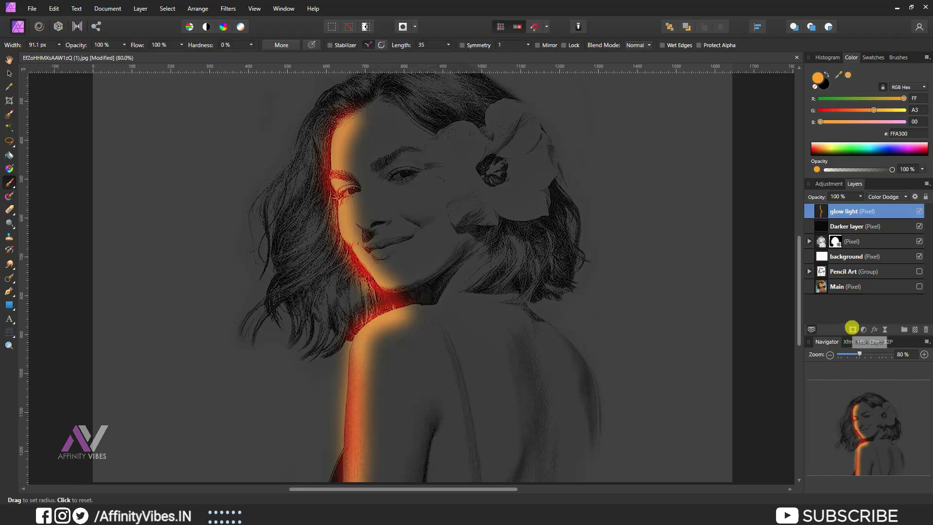
Step: Add a mask to the glow light layer and paint black over the glow along the hair
{"action": "left_click", "coordinate": [852, 329]}
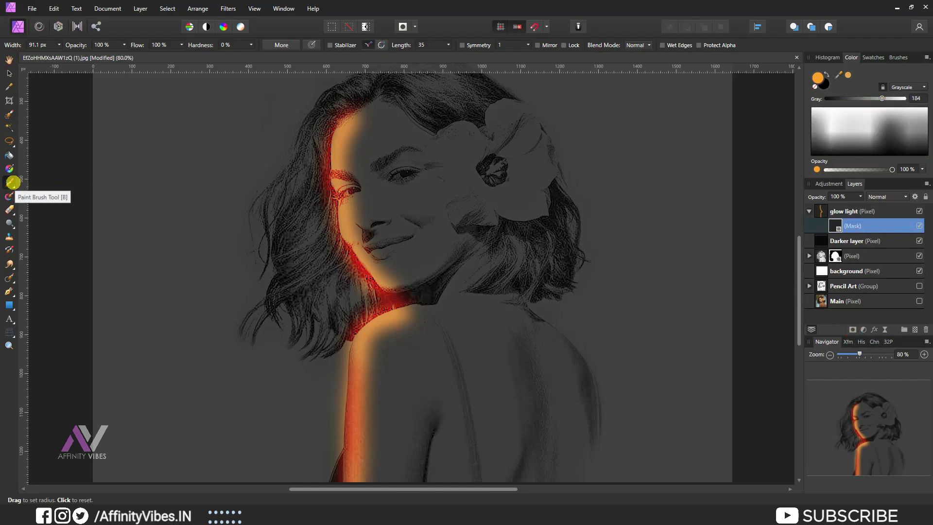
{"action": "left_click", "coordinate": [13, 182]}
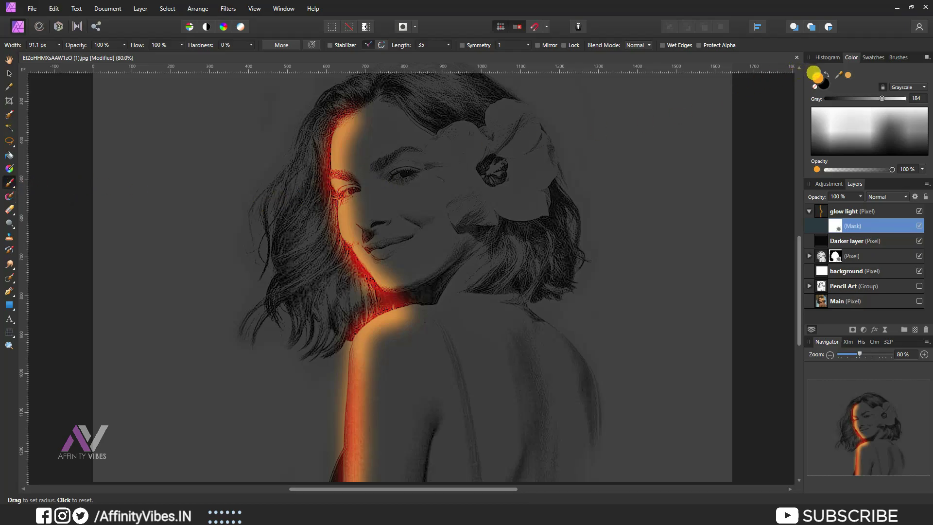
{"action": "left_click", "coordinate": [826, 73]}
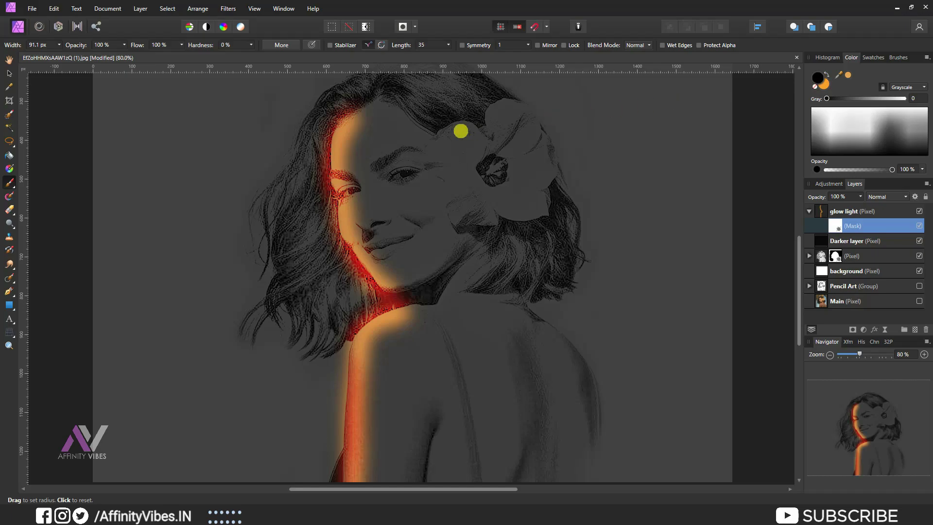
{"action": "key", "text": "ctrl+1"}
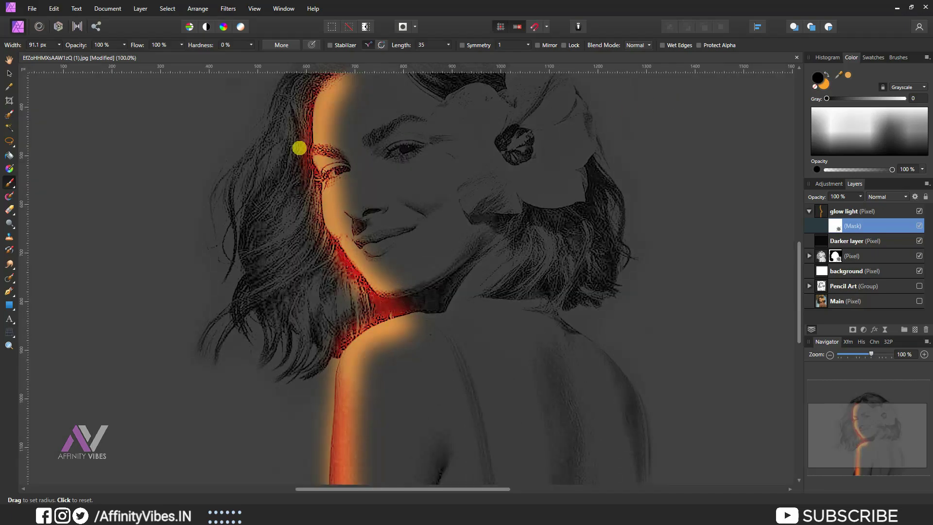
{"action": "scroll", "coordinate": [375, 202], "scroll_direction": "up", "scroll_amount": 2}
{"action": "scroll", "coordinate": [374, 202], "scroll_direction": "up", "scroll_amount": 1}
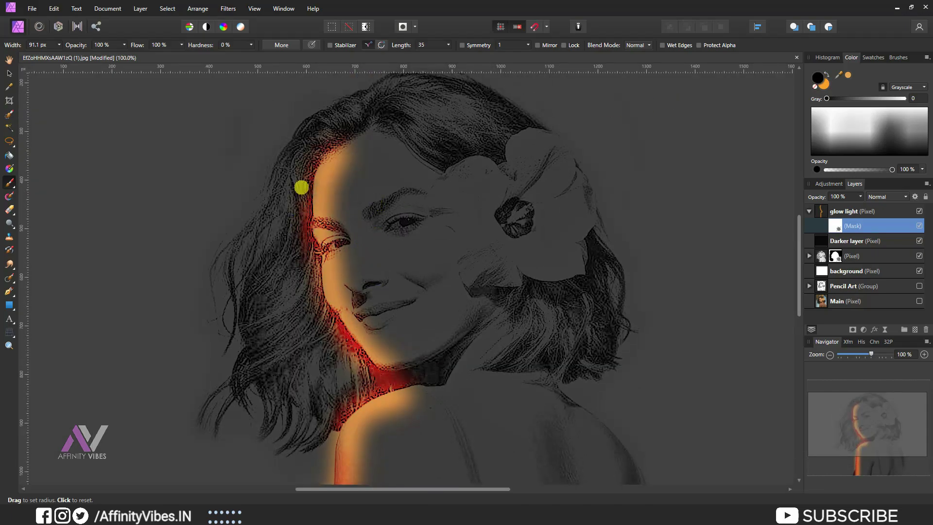
{"action": "key", "text": "bracketleft"}
{"action": "key", "text": "bracketleft"}
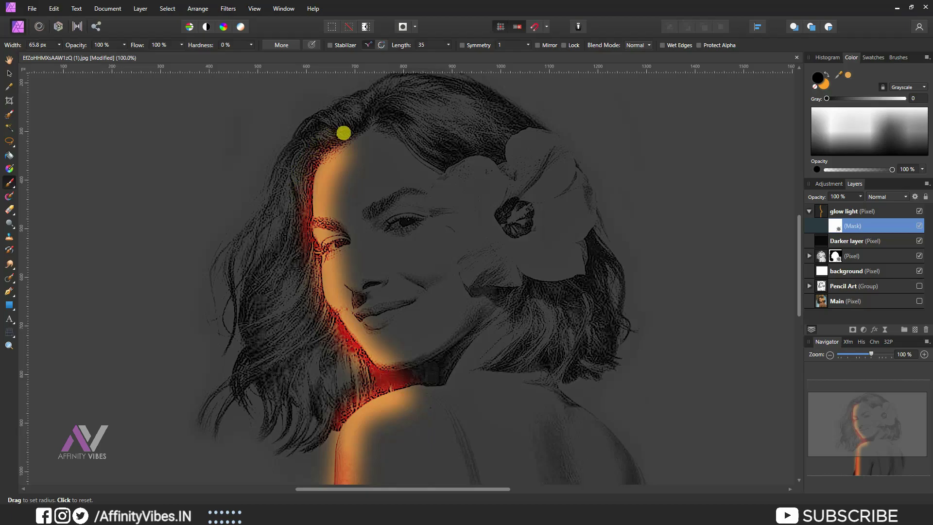
{"action": "mouse_move", "coordinate": [341, 135]}
{"action": "left_mouse_down"}
{"action": "mouse_move", "coordinate": [289, 156]}
{"action": "mouse_move", "coordinate": [263, 186]}
{"action": "left_mouse_up"}
{"action": "scroll", "coordinate": [292, 142], "scroll_direction": "up", "scroll_amount": 2}
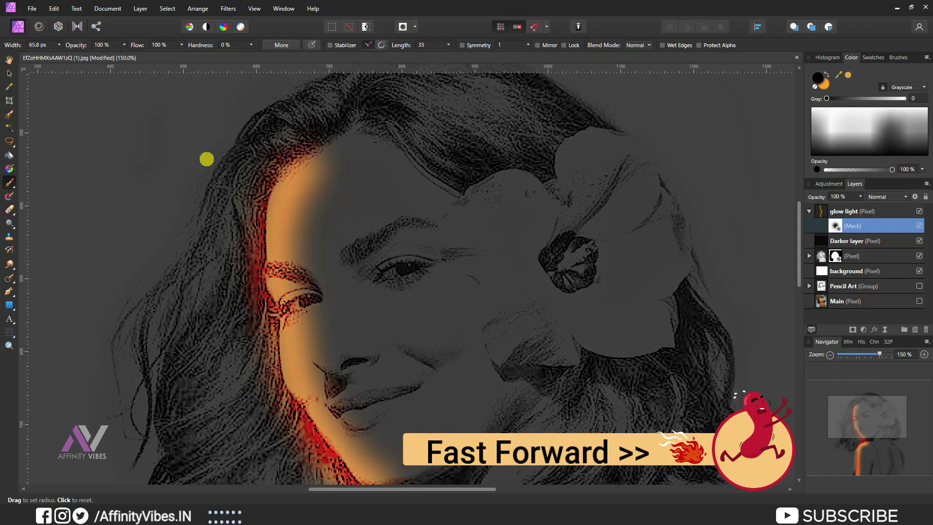
{"action": "scroll", "coordinate": [248, 151], "scroll_direction": "down", "scroll_amount": 1}
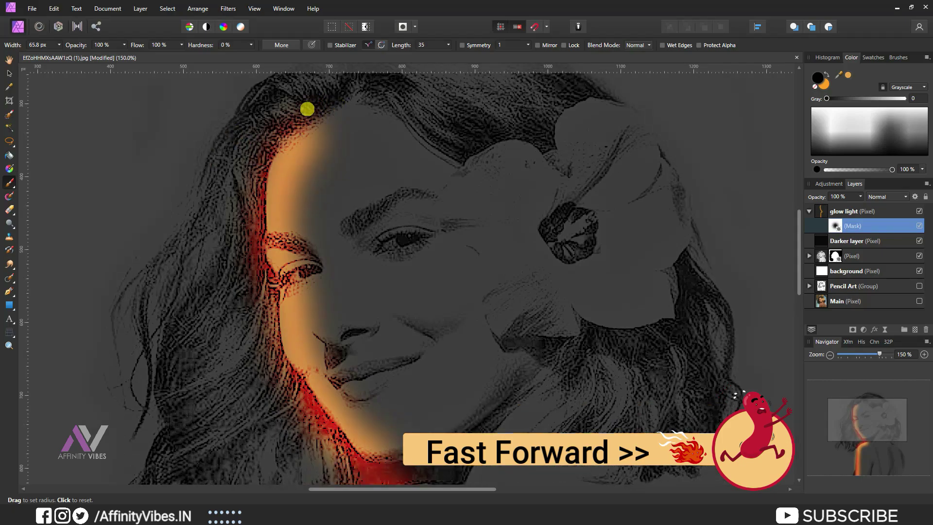
{"action": "mouse_move", "coordinate": [311, 109]}
{"action": "left_mouse_down"}
{"action": "mouse_move", "coordinate": [252, 172]}
{"action": "mouse_move", "coordinate": [248, 244]}
{"action": "mouse_move", "coordinate": [264, 271]}
{"action": "left_mouse_up"}
{"action": "scroll", "coordinate": [223, 294], "scroll_direction": "down", "scroll_amount": 2}
{"action": "scroll", "coordinate": [265, 175], "scroll_direction": "down", "scroll_amount": 2}
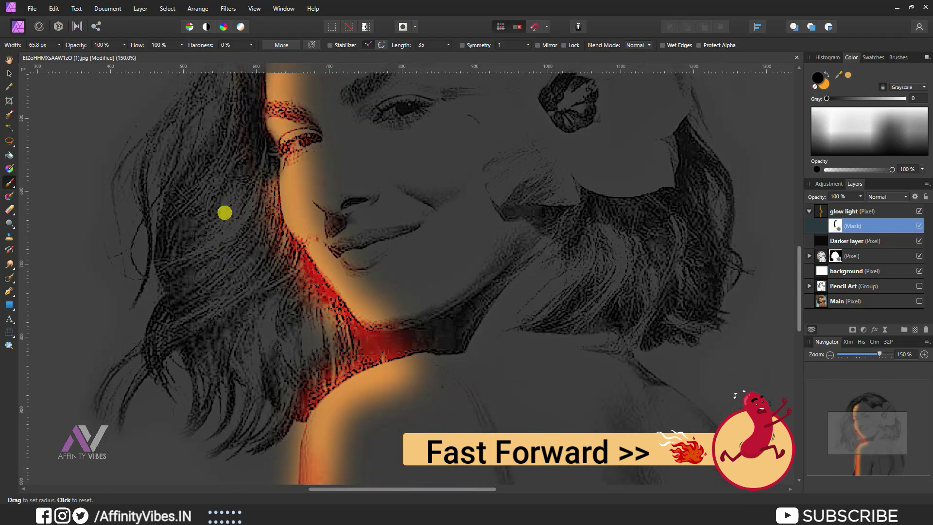
Step: Paint out the red glow spilling along the neck and the shoulder strip's left edge
{"action": "key", "text": "bracketleft"}
{"action": "key", "text": "bracketleft"}
{"action": "key", "text": "bracketleft"}
{"action": "mouse_move", "coordinate": [273, 190]}
{"action": "left_mouse_down"}
{"action": "mouse_move", "coordinate": [292, 251]}
{"action": "mouse_move", "coordinate": [272, 231]}
{"action": "mouse_move", "coordinate": [343, 323]}
{"action": "mouse_move", "coordinate": [425, 338]}
{"action": "mouse_move", "coordinate": [343, 365]}
{"action": "left_mouse_up"}
{"action": "key", "text": "bracketright"}
{"action": "key", "text": "bracketright"}
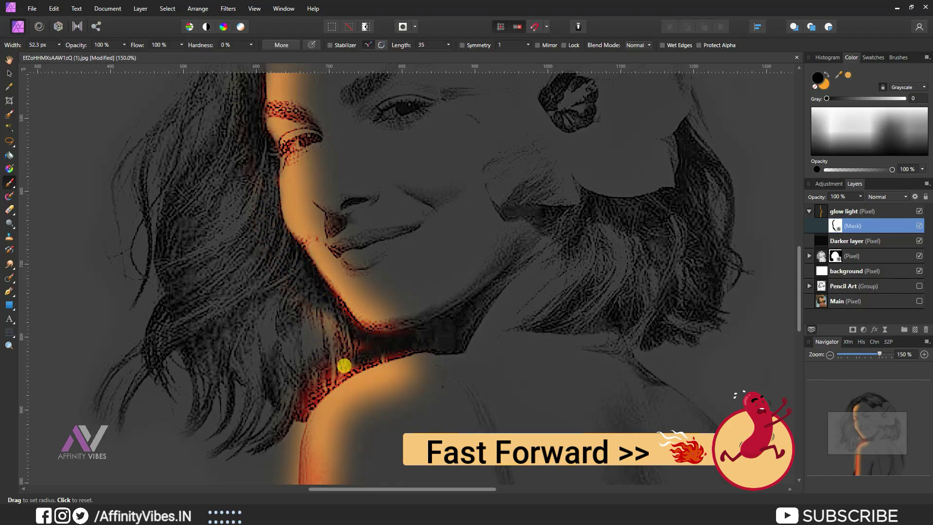
{"action": "key", "text": "bracketright"}
{"action": "scroll", "coordinate": [366, 259], "scroll_direction": "down", "scroll_amount": 2}
{"action": "mouse_move", "coordinate": [364, 258]}
{"action": "left_mouse_down"}
{"action": "mouse_move", "coordinate": [350, 260]}
{"action": "mouse_move", "coordinate": [322, 290]}
{"action": "mouse_move", "coordinate": [445, 254]}
{"action": "left_mouse_up"}
{"action": "key", "text": "bracketright"}
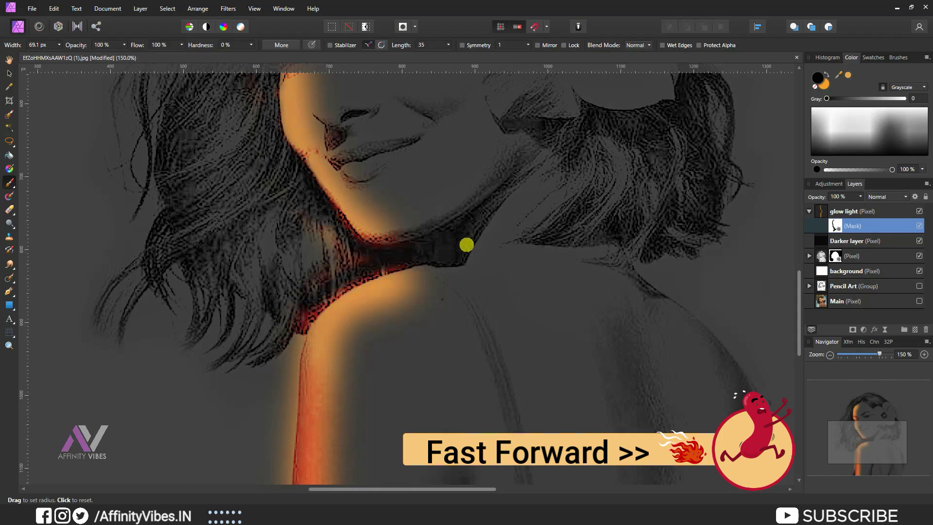
{"action": "scroll", "coordinate": [467, 246], "scroll_direction": "down", "scroll_amount": 2}
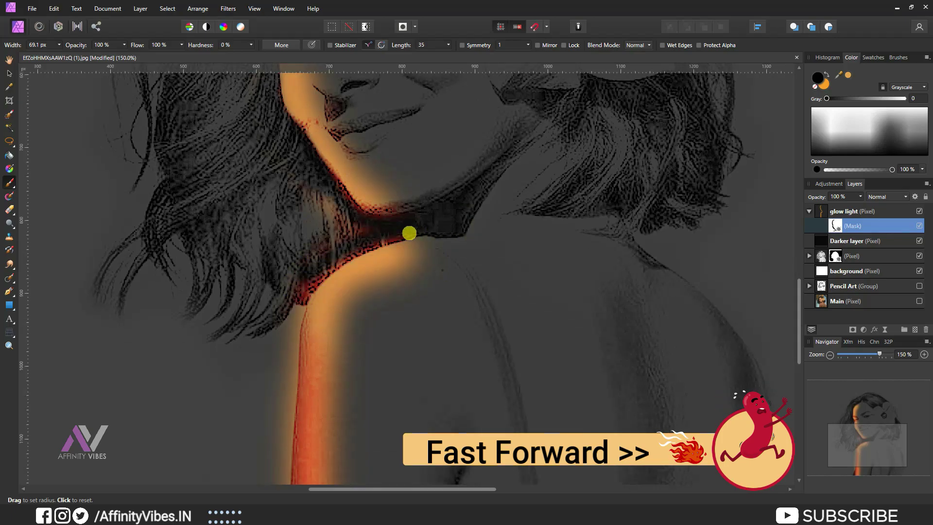
{"action": "left_click_drag", "start_coordinate": [371, 232], "coordinate": [313, 194]}
{"action": "mouse_move", "coordinate": [364, 229]}
{"action": "left_mouse_down"}
{"action": "mouse_move", "coordinate": [425, 226]}
{"action": "mouse_move", "coordinate": [275, 277]}
{"action": "left_mouse_up"}
{"action": "scroll", "coordinate": [275, 273], "scroll_direction": "down", "scroll_amount": 2}
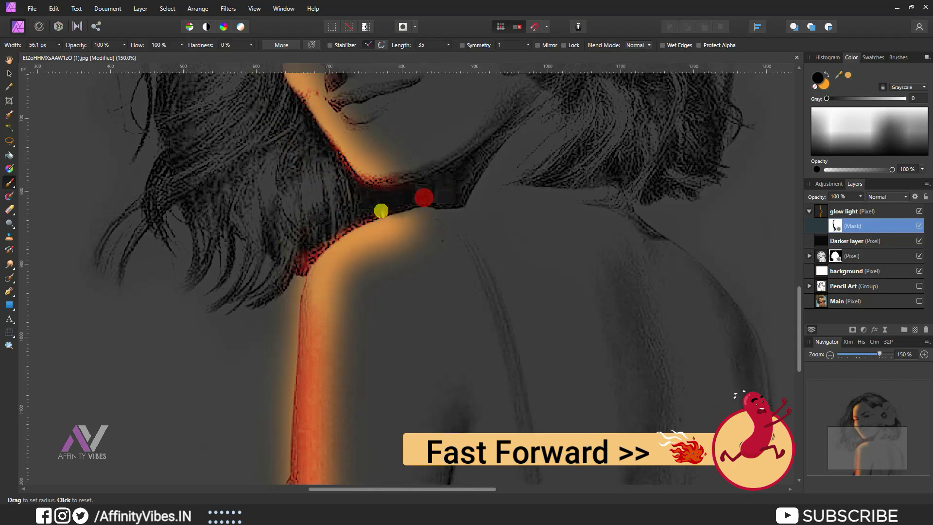
{"action": "scroll", "coordinate": [258, 131], "scroll_direction": "down", "scroll_amount": 3}
{"action": "scroll", "coordinate": [258, 130], "scroll_direction": "up", "scroll_amount": 1, "text": "ctrl"}
{"action": "scroll", "coordinate": [260, 122], "scroll_direction": "up", "scroll_amount": 3}
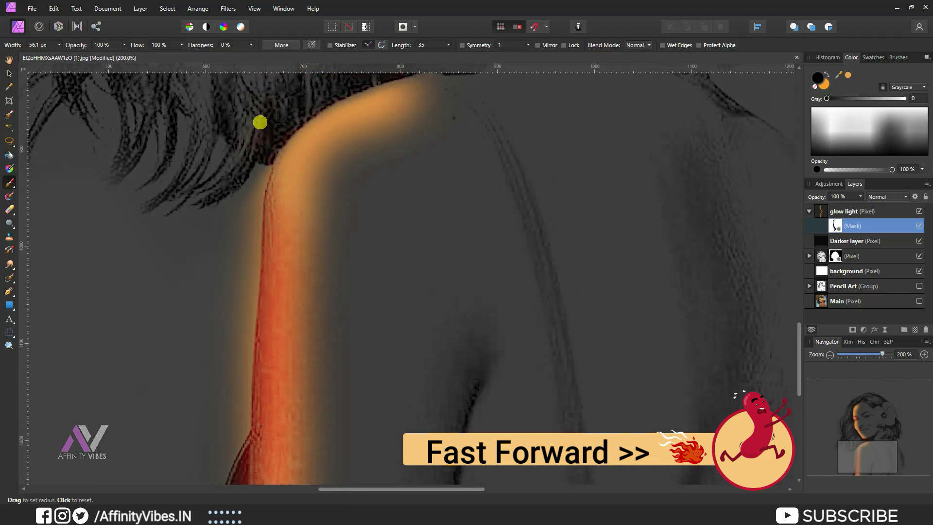
{"action": "left_click_drag", "start_coordinate": [260, 123], "coordinate": [248, 208]}
{"action": "scroll", "coordinate": [210, 200], "scroll_direction": "down", "scroll_amount": 2}
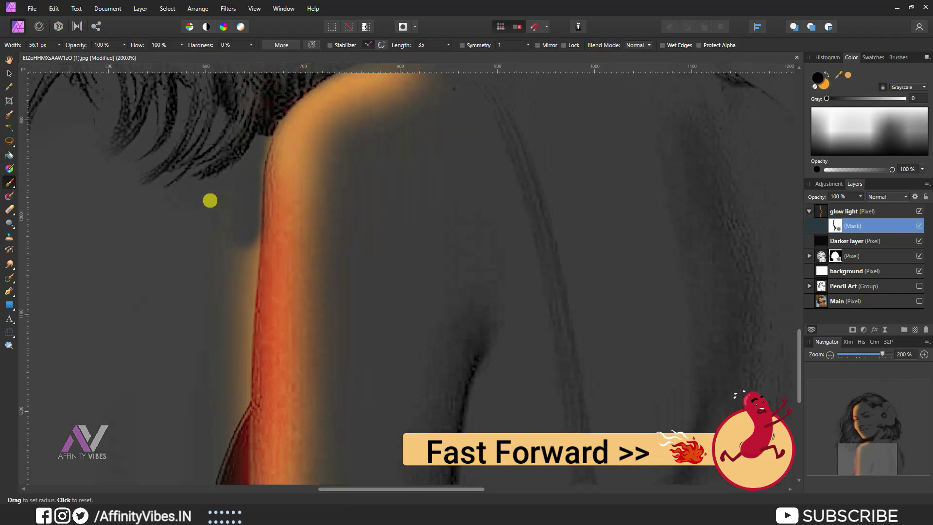
{"action": "left_click_drag", "start_coordinate": [240, 168], "coordinate": [218, 375]}
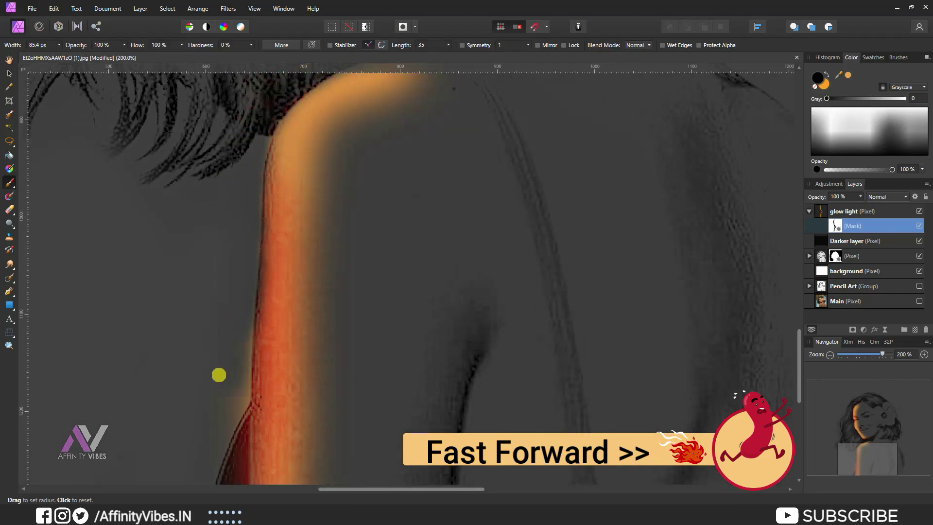
{"action": "scroll", "coordinate": [219, 375], "scroll_direction": "down", "scroll_amount": 2}
{"action": "left_click_drag", "start_coordinate": [230, 238], "coordinate": [198, 387]}
{"action": "key", "text": "ctrl+0"}
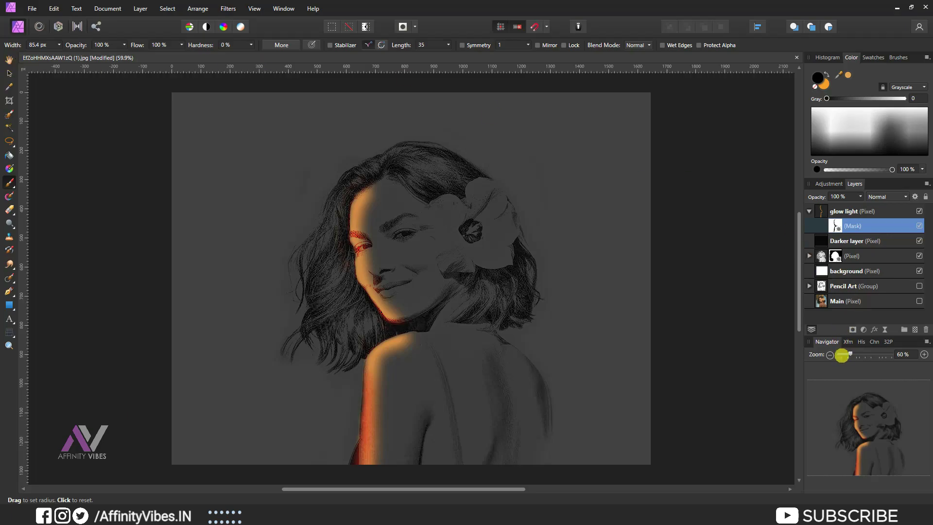
Step: Place the Bird-flying image into the portrait document
{"action": "left_click_drag", "start_coordinate": [850, 353], "coordinate": [851, 353]}
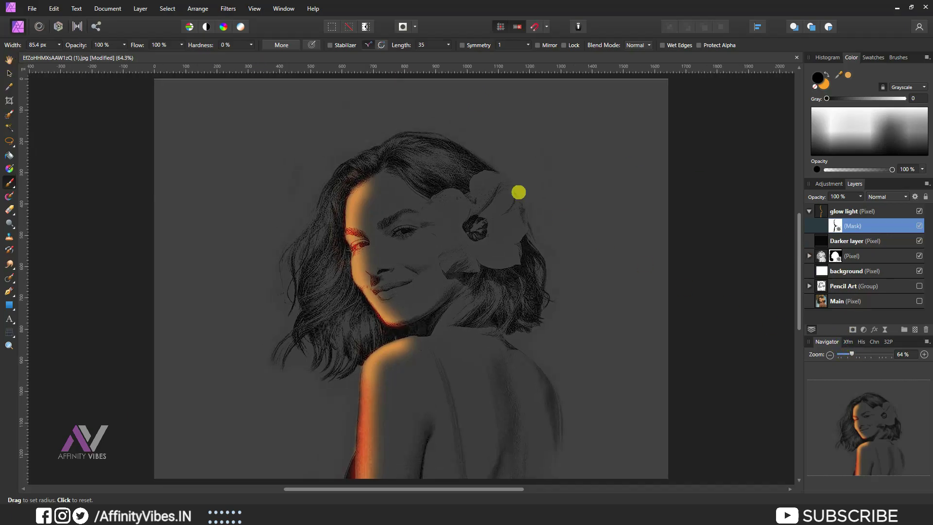
{"action": "key", "text": "h"}
{"action": "left_click", "coordinate": [32, 8]}
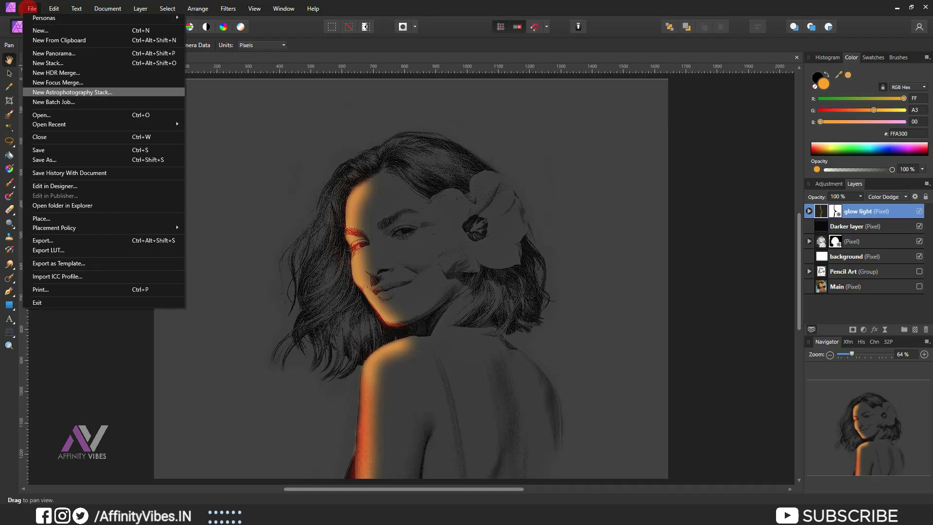
{"action": "left_click", "coordinate": [73, 218]}
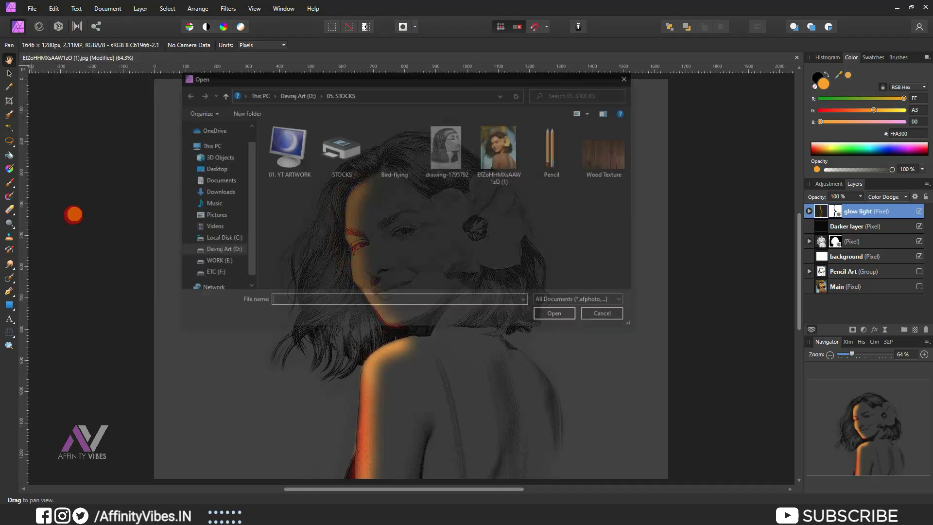
{"action": "double_click", "coordinate": [394, 150]}
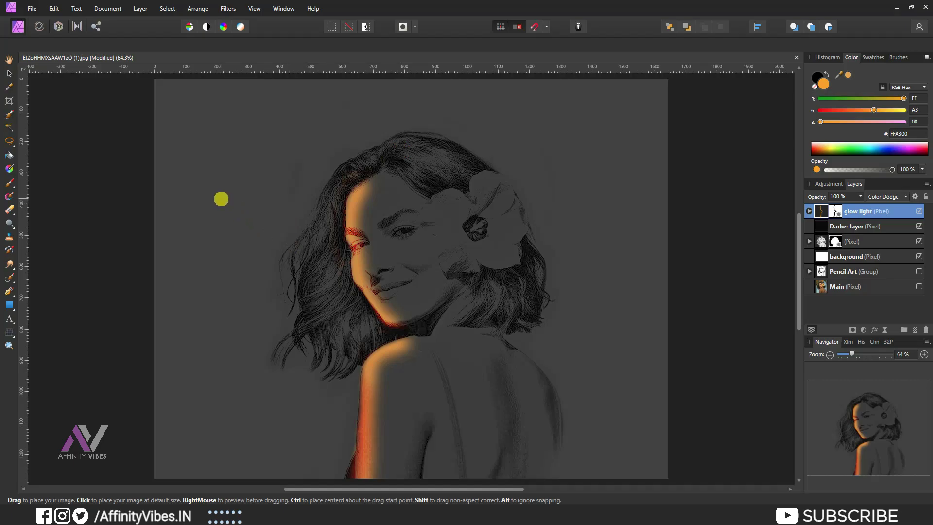
Step: Size the birds across the portrait, flip them horizontally, and shift them left
{"action": "left_click_drag", "start_coordinate": [221, 198], "coordinate": [601, 427]}
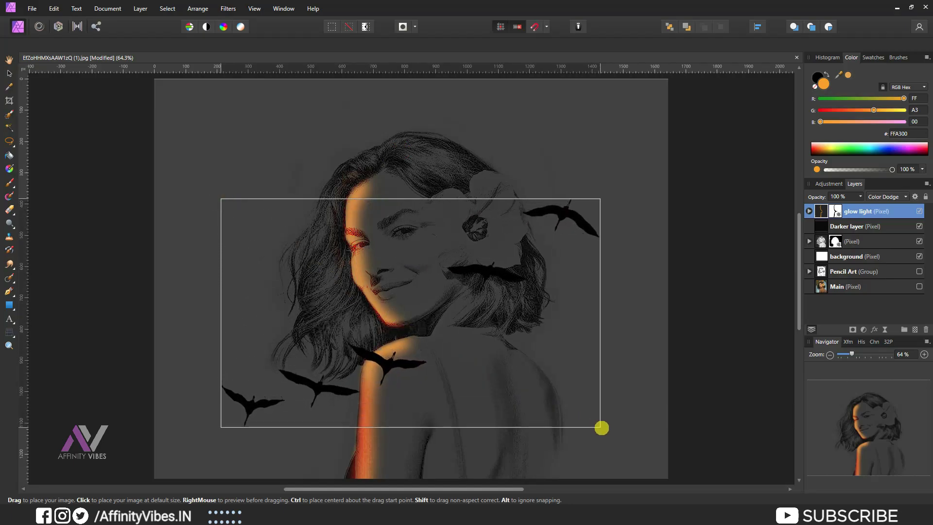
{"action": "left_click_drag", "start_coordinate": [601, 428], "coordinate": [636, 444]}
{"action": "left_click_drag", "start_coordinate": [597, 215], "coordinate": [588, 250]}
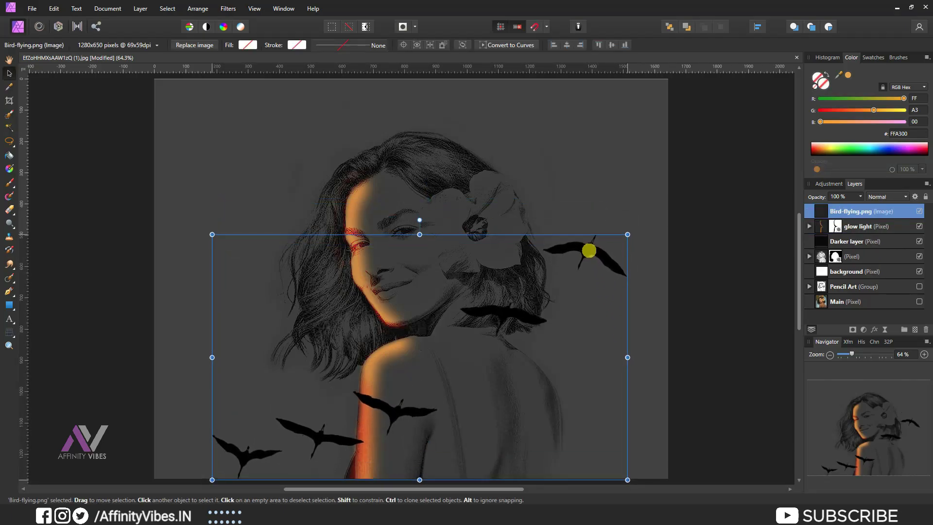
{"action": "left_click", "coordinate": [588, 250]}
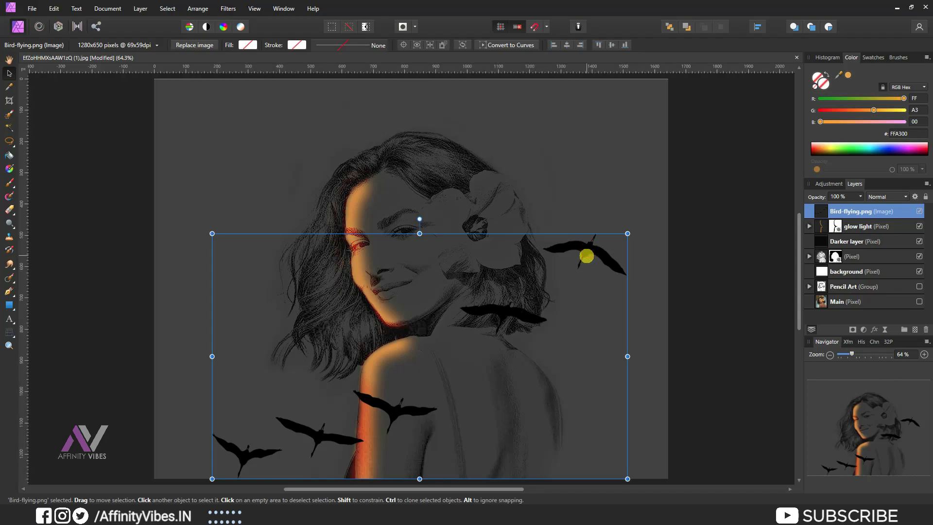
{"action": "right_click", "coordinate": [587, 256]}
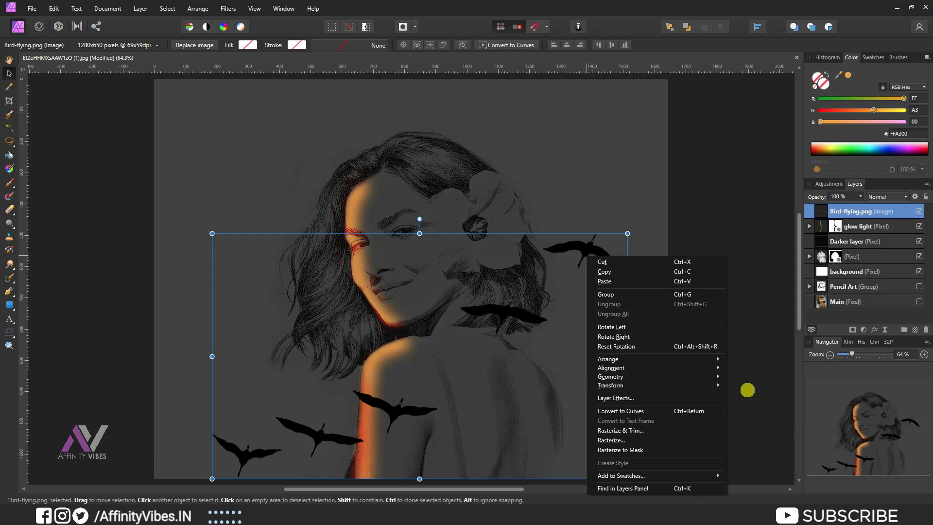
{"action": "mouse_move", "coordinate": [611, 385]}
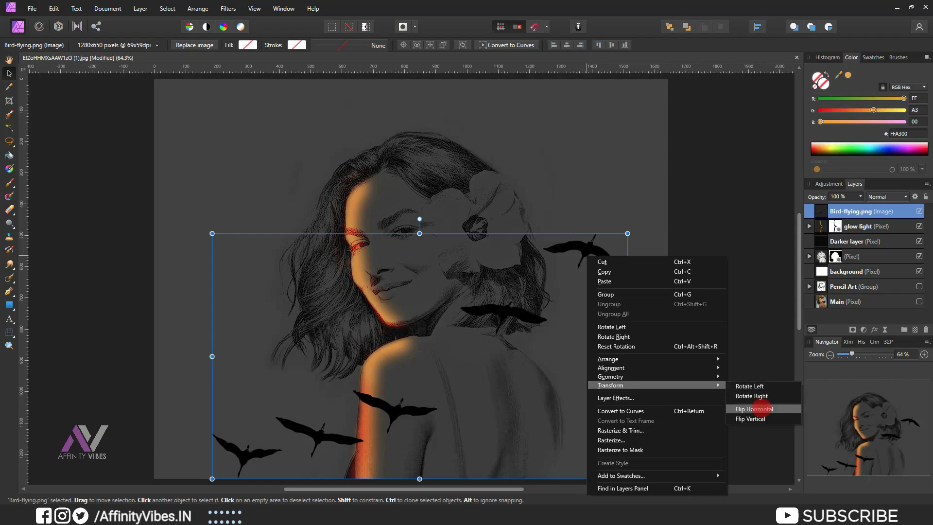
{"action": "left_click", "coordinate": [758, 409]}
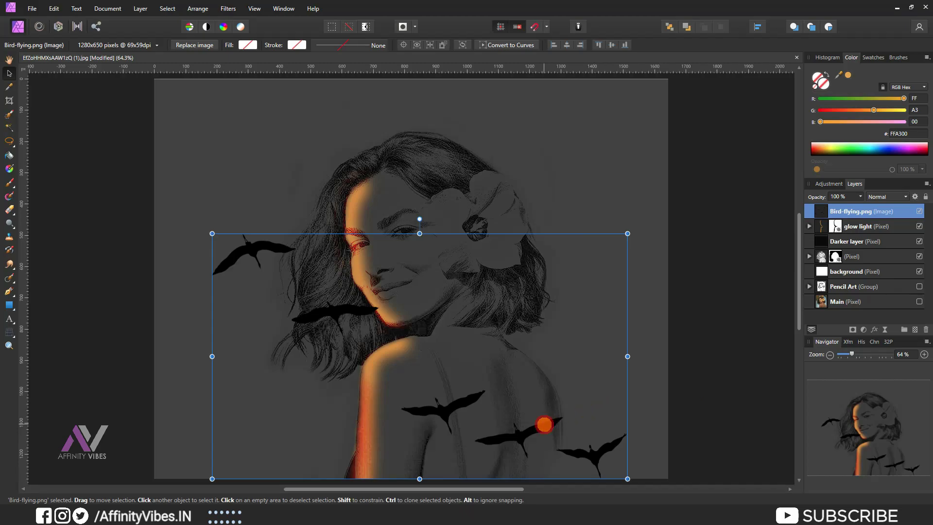
{"action": "left_click_drag", "start_coordinate": [545, 424], "coordinate": [505, 425]}
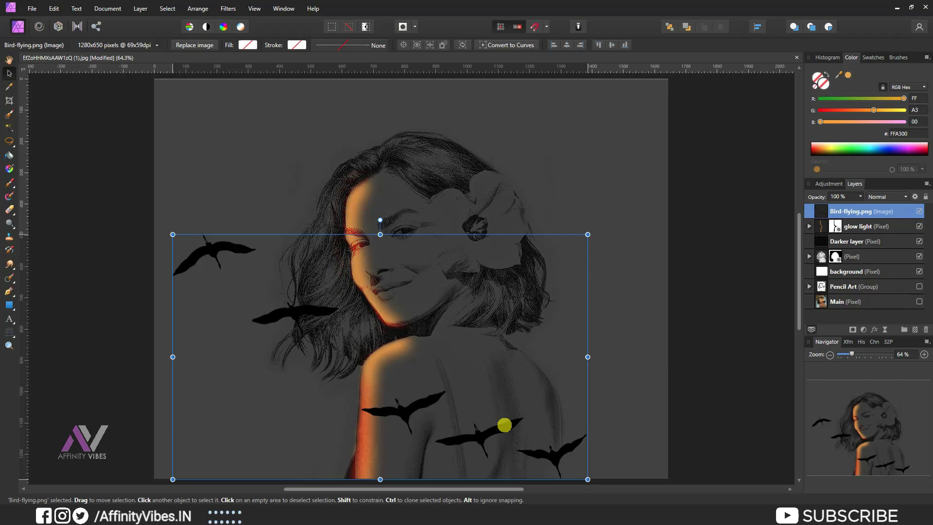
{"action": "left_click", "coordinate": [6, 58]}
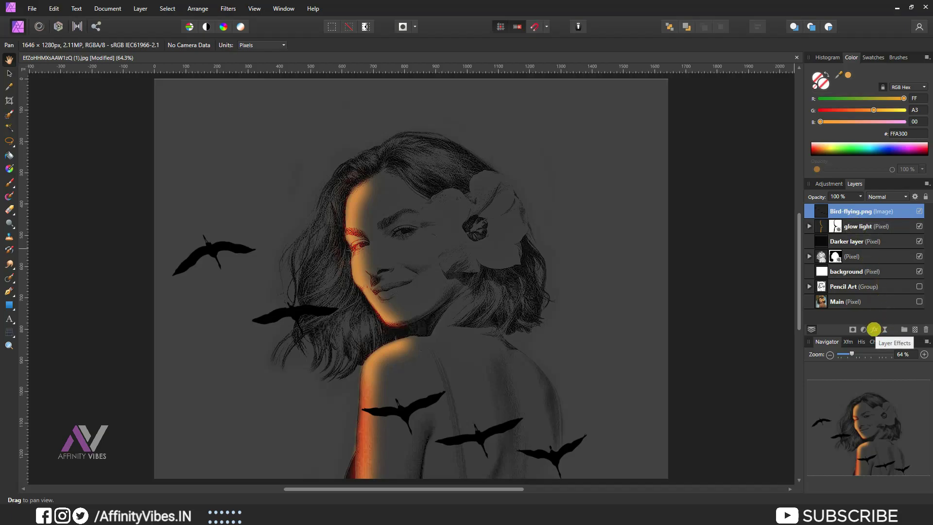
Step: Give the birds a Color Overlay of FFA300 in Lighten blend mode
{"action": "left_click", "coordinate": [873, 330]}
{"action": "left_click_drag", "start_coordinate": [231, 122], "coordinate": [646, 107]}
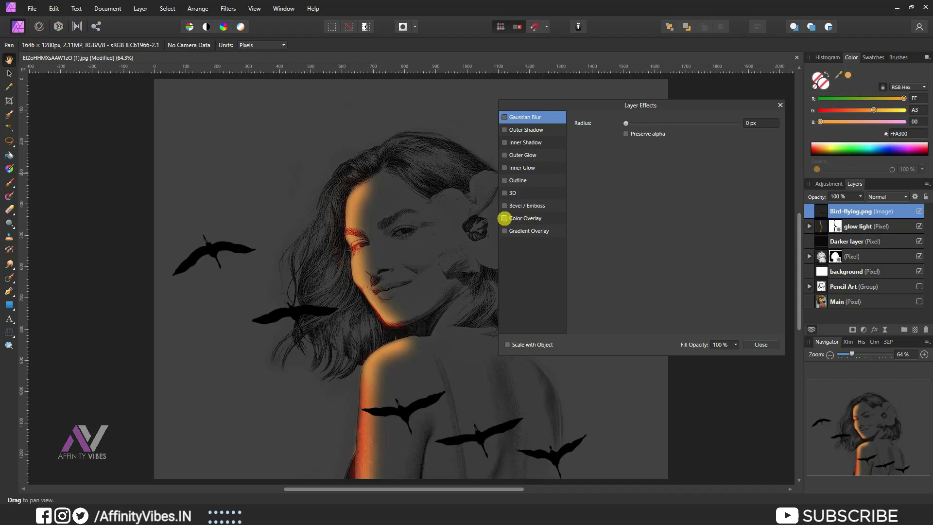
{"action": "left_click", "coordinate": [525, 218]}
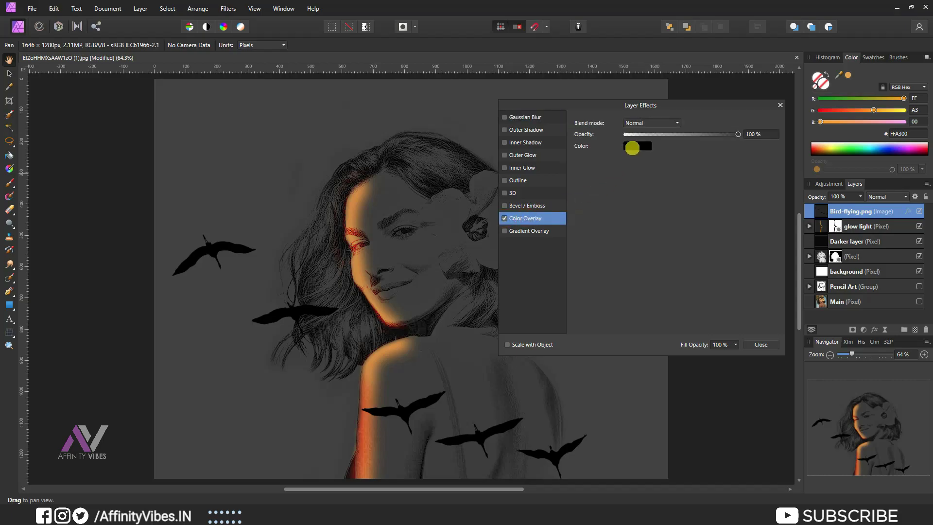
{"action": "left_click", "coordinate": [632, 147]}
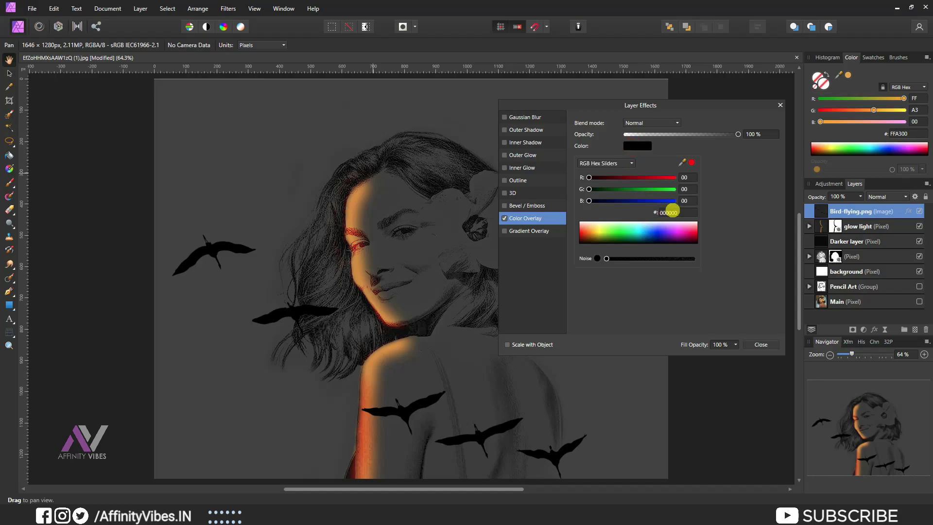
{"action": "left_click", "coordinate": [678, 210]}
{"action": "type", "text": "FFA300"}
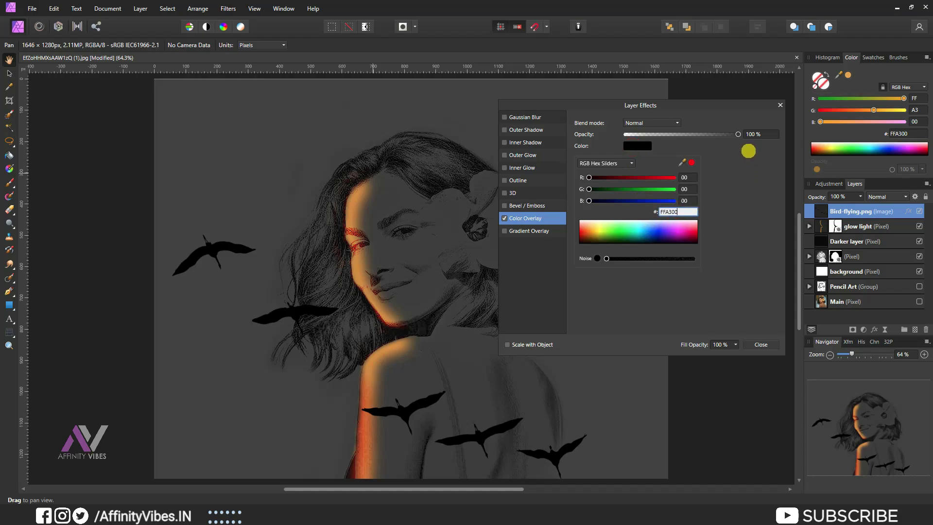
{"action": "key", "text": "Return"}
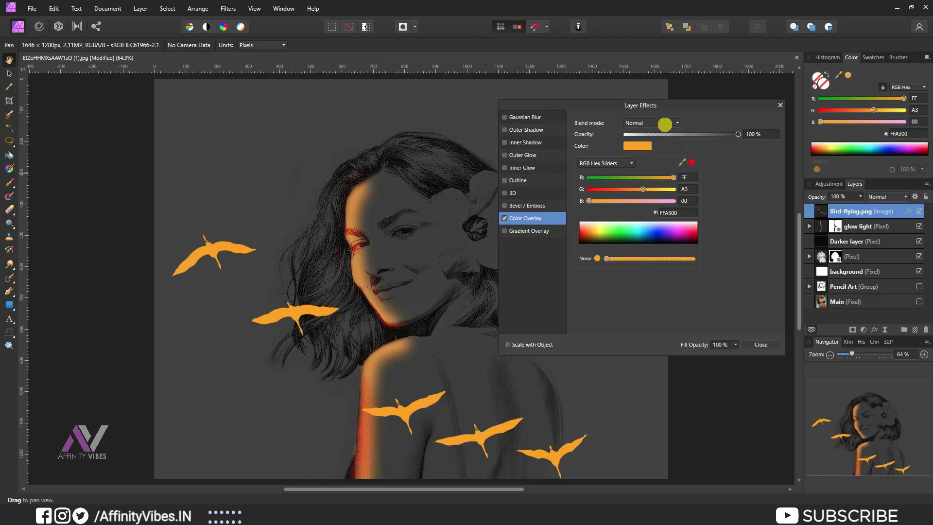
{"action": "left_click", "coordinate": [663, 124]}
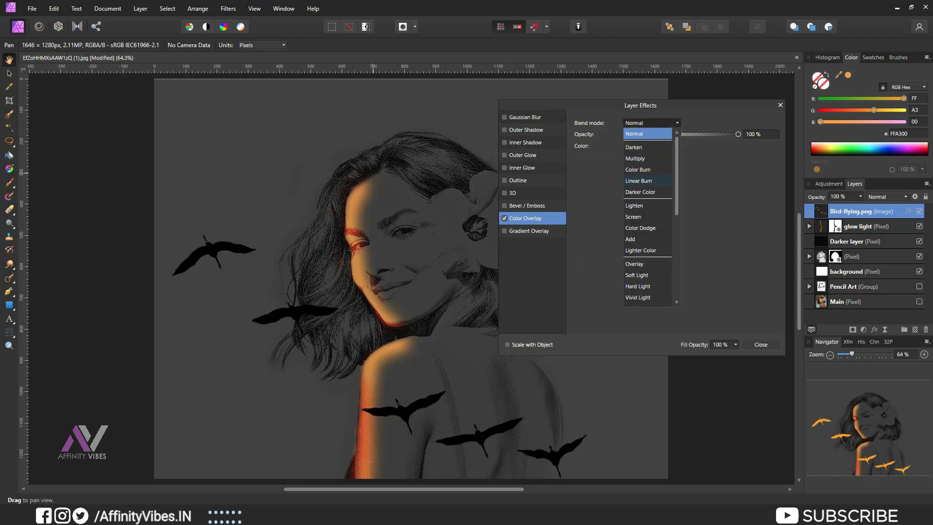
{"action": "left_click", "coordinate": [648, 206]}
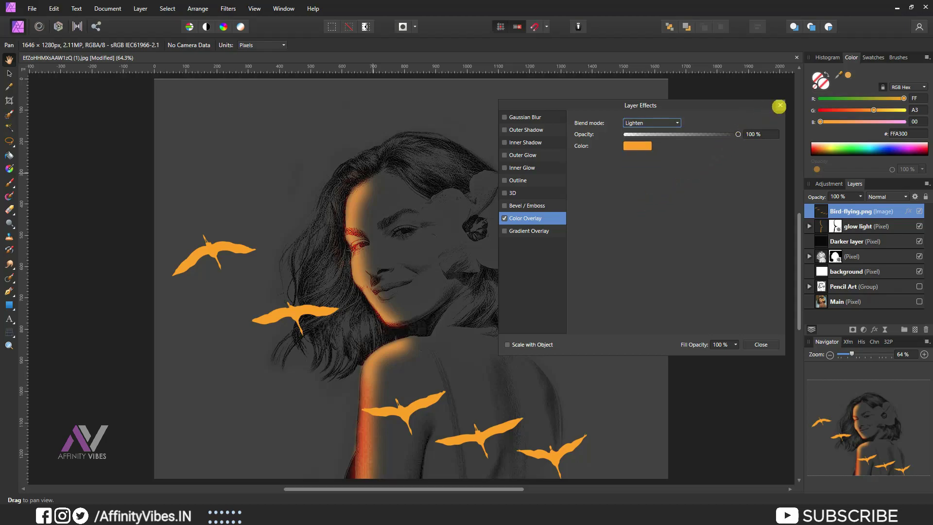
{"action": "left_click", "coordinate": [778, 106]}
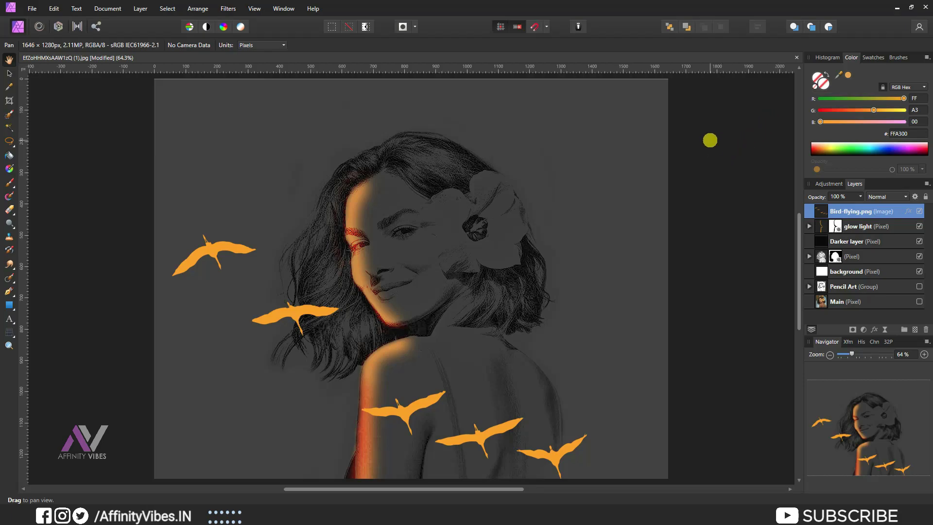
Step: Zoom in and bring up the file browser to open the pencil stock image
{"action": "key", "text": "ctrl+plus"}
{"action": "scroll", "coordinate": [710, 140], "scroll_direction": "down", "scroll_amount": 2}
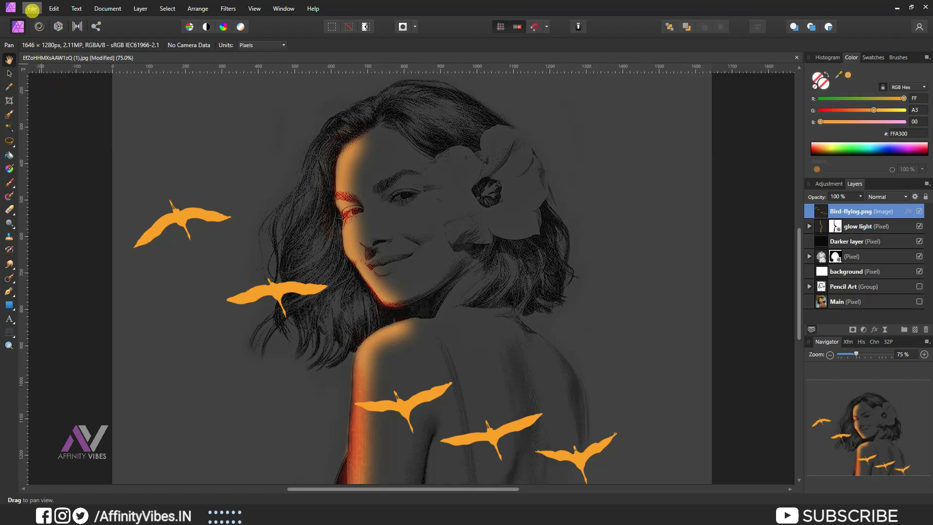
{"action": "left_click", "coordinate": [32, 9]}
{"action": "left_click", "coordinate": [58, 218]}
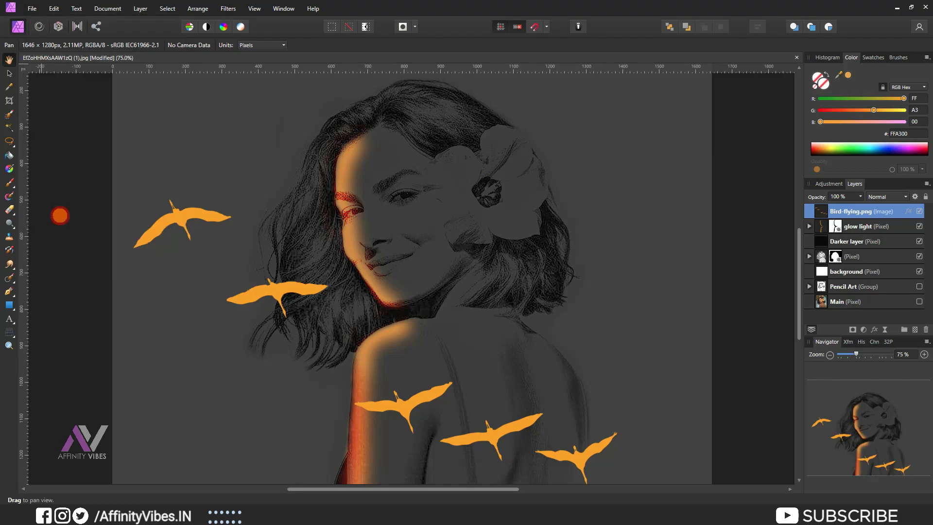
Step: Place Pencil.png as a new layer at the portrait's lower right
{"action": "double_click", "coordinate": [543, 162]}
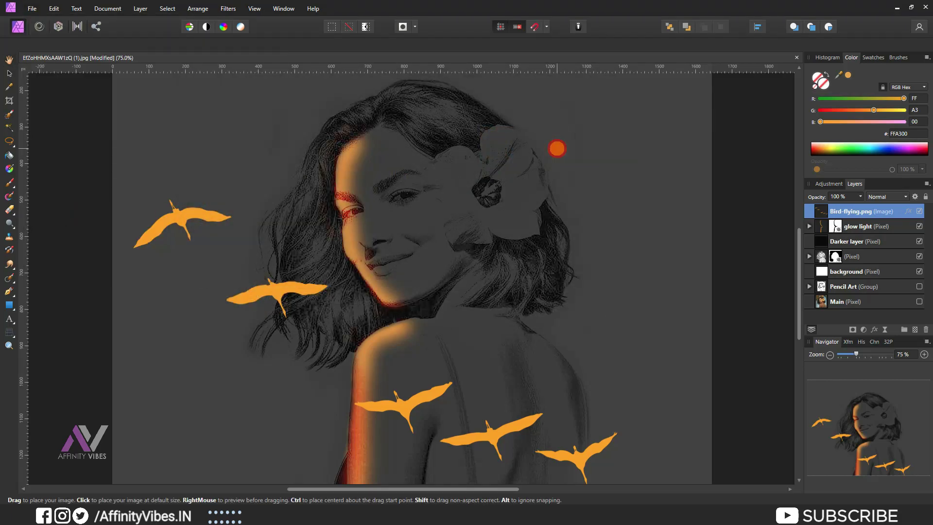
{"action": "mouse_move", "coordinate": [538, 277]}
{"action": "left_mouse_down"}
{"action": "mouse_move", "coordinate": [592, 360]}
{"action": "mouse_move", "coordinate": [594, 344]}
{"action": "left_mouse_up"}
{"action": "left_click", "coordinate": [9, 59]}
{"action": "left_click_drag", "start_coordinate": [547, 310], "coordinate": [571, 359]}
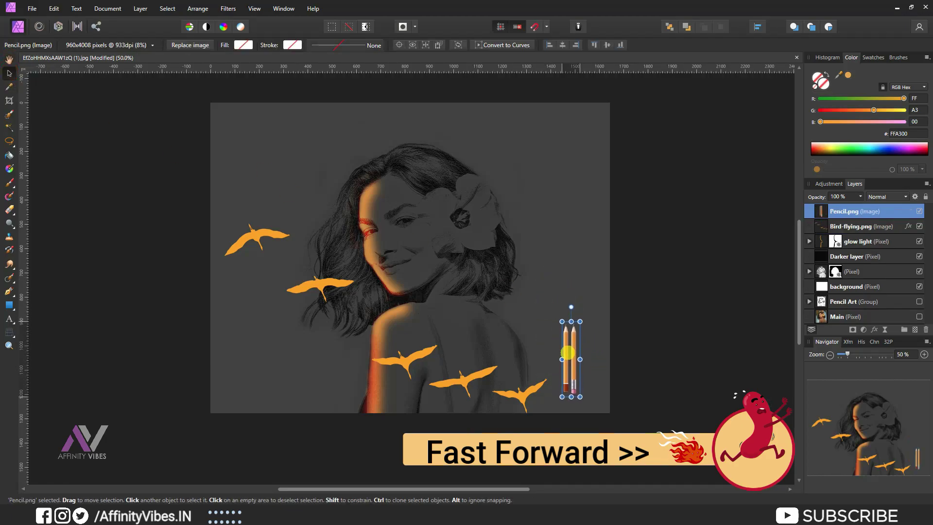
{"action": "left_click", "coordinate": [10, 59]}
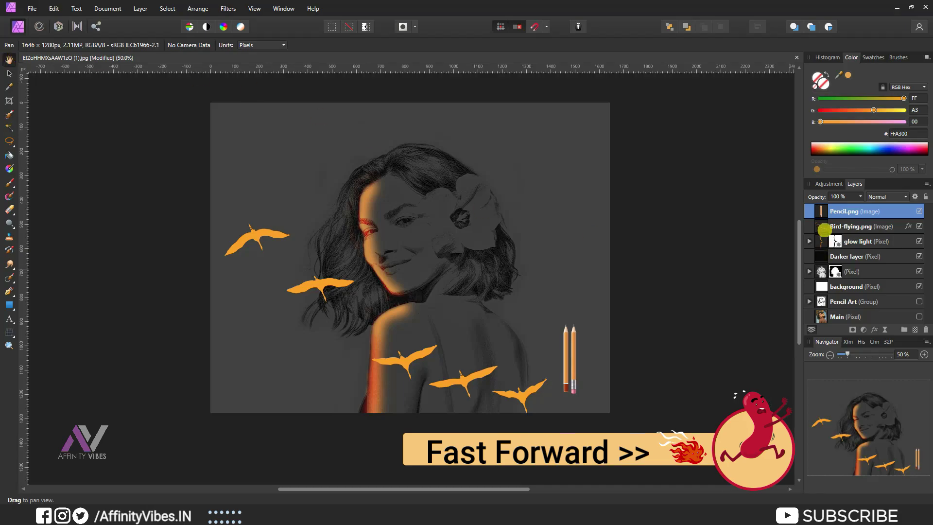
{"action": "key", "text": "ctrl+plus"}
{"action": "left_click_drag", "start_coordinate": [800, 276], "coordinate": [721, 256]}
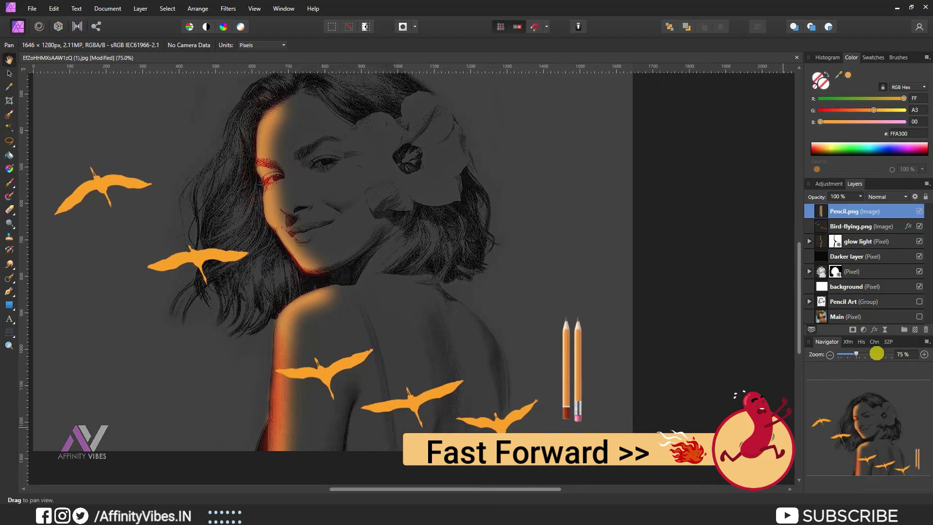
Step: Give the pencil layer a soft, offset Outer Shadow
{"action": "left_click", "coordinate": [873, 330]}
{"action": "left_click_drag", "start_coordinate": [560, 106], "coordinate": [652, 98]}
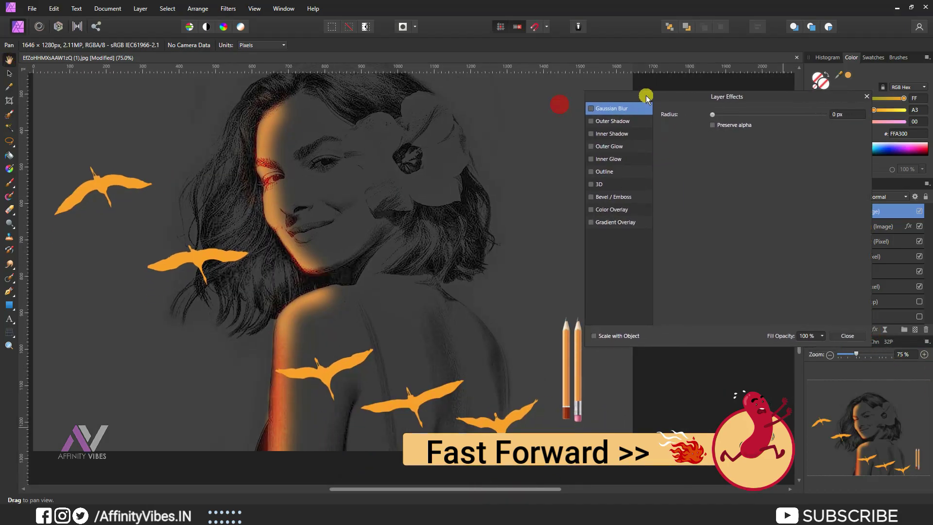
{"action": "left_click", "coordinate": [597, 120]}
{"action": "mouse_move", "coordinate": [722, 135]}
{"action": "left_mouse_down"}
{"action": "mouse_move", "coordinate": [748, 136]}
{"action": "mouse_move", "coordinate": [747, 159]}
{"action": "mouse_move", "coordinate": [744, 149]}
{"action": "mouse_move", "coordinate": [766, 137]}
{"action": "mouse_move", "coordinate": [759, 149]}
{"action": "left_mouse_up"}
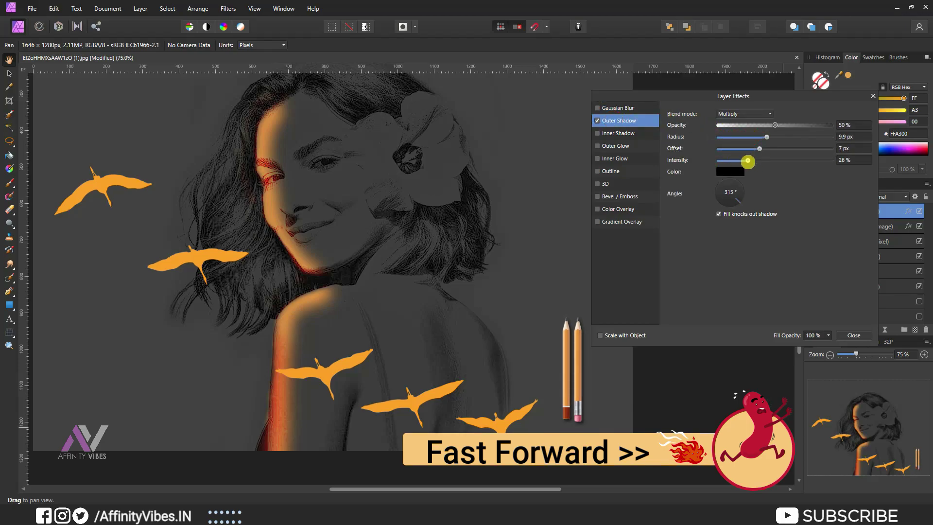
{"action": "left_click", "coordinate": [853, 335]}
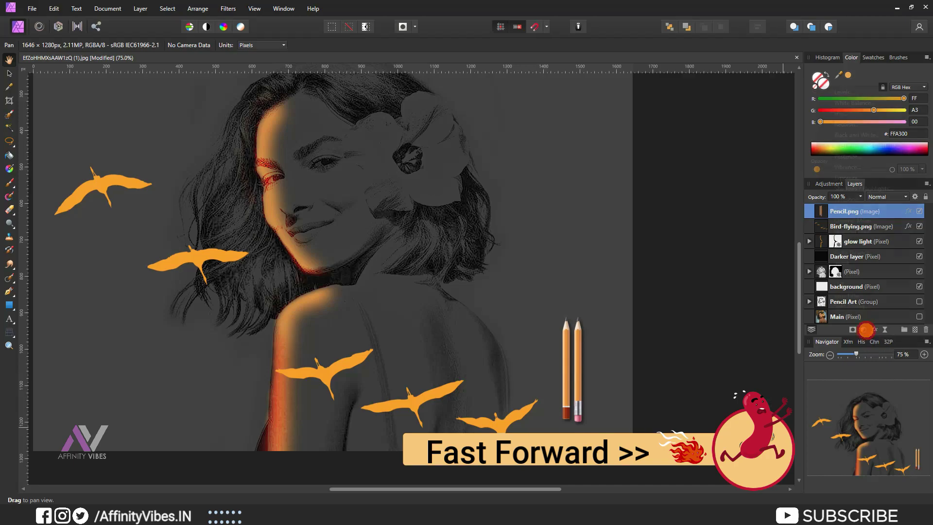
Step: Nest a Levels adjustment inside Pencil.png with its black level raised to about 11%
{"action": "left_click", "coordinate": [864, 330]}
{"action": "left_click", "coordinate": [843, 92]}
{"action": "left_click_drag", "start_coordinate": [619, 83], "coordinate": [416, 102]}
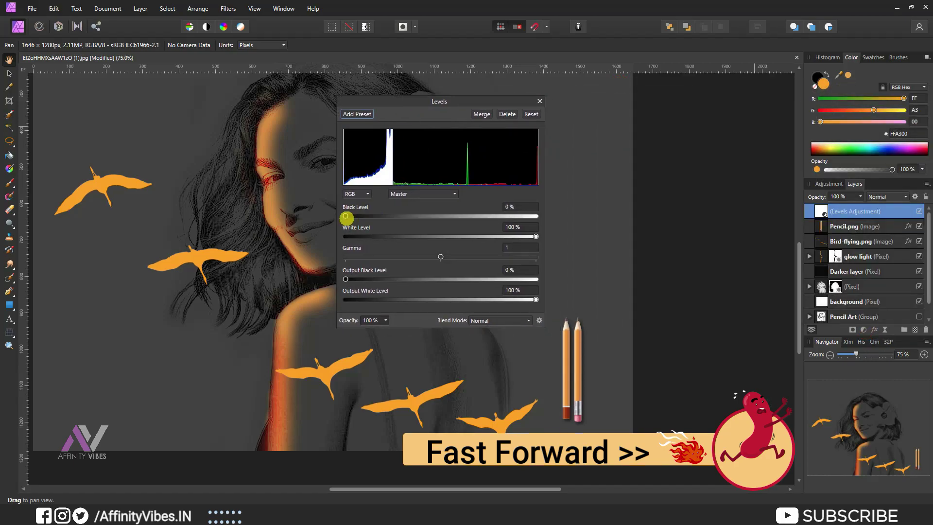
{"action": "left_click_drag", "start_coordinate": [347, 216], "coordinate": [353, 216]}
{"action": "left_click", "coordinate": [541, 101]}
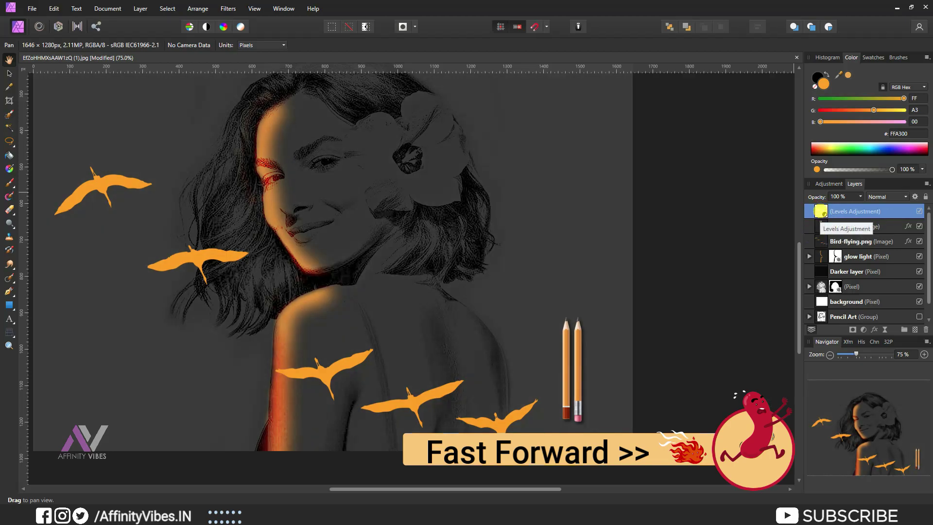
{"action": "mouse_move", "coordinate": [820, 211]}
{"action": "left_mouse_down"}
{"action": "mouse_move", "coordinate": [810, 217]}
{"action": "mouse_move", "coordinate": [827, 220]}
{"action": "left_mouse_up"}
{"action": "double_click", "coordinate": [826, 226]}
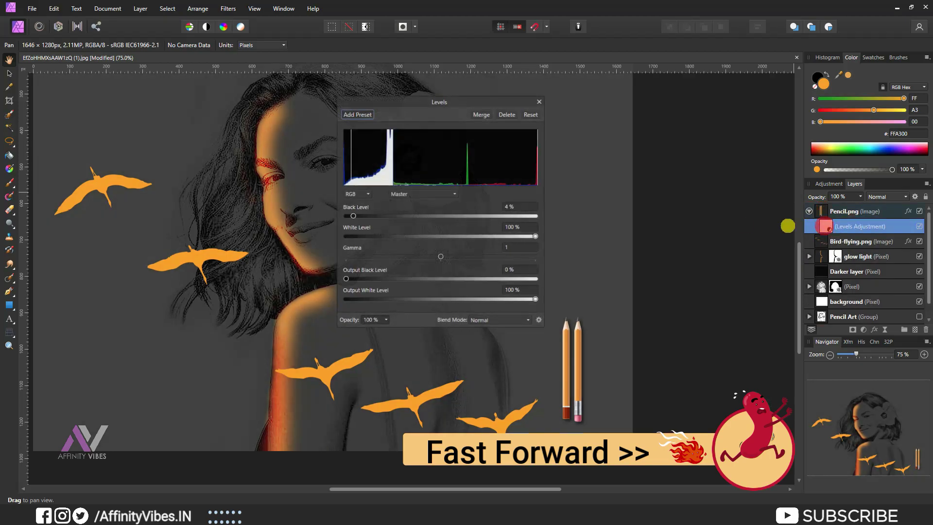
{"action": "mouse_move", "coordinate": [355, 216]}
{"action": "left_mouse_down"}
{"action": "mouse_move", "coordinate": [407, 215]}
{"action": "mouse_move", "coordinate": [350, 215]}
{"action": "mouse_move", "coordinate": [365, 216]}
{"action": "left_mouse_up"}
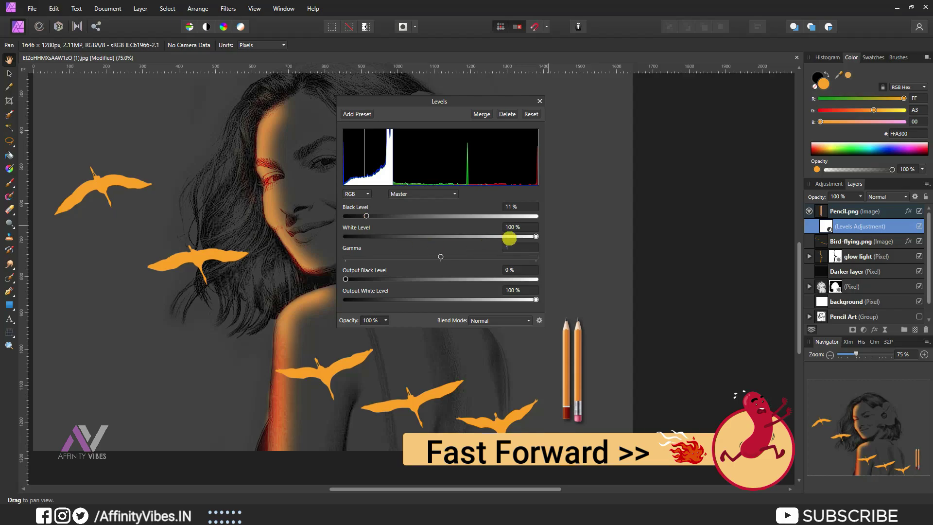
{"action": "left_click", "coordinate": [539, 102]}
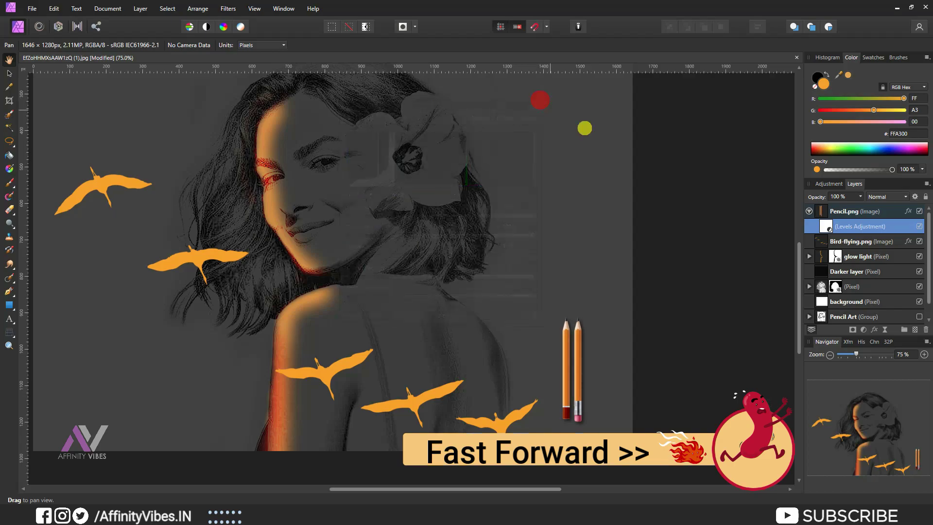
{"action": "scroll", "coordinate": [674, 172], "scroll_direction": "down", "scroll_amount": 2}
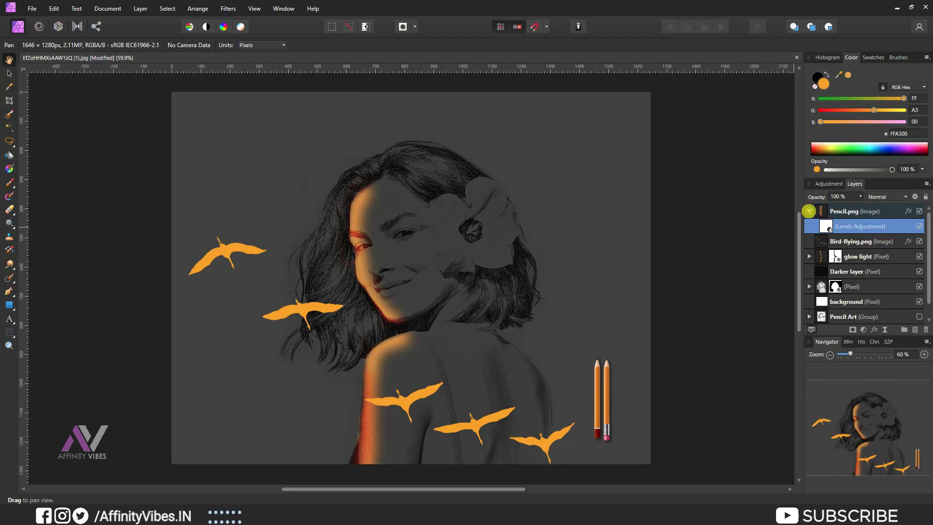
Step: Group the layers from Pencil.png down to background as 'Add Glow Effect'
{"action": "left_click", "coordinate": [809, 210]}
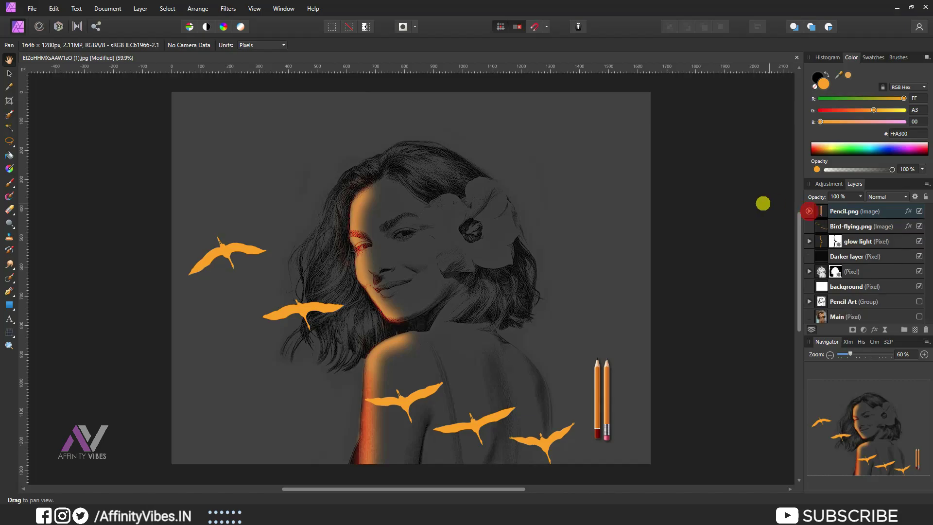
{"action": "left_click", "coordinate": [860, 210]}
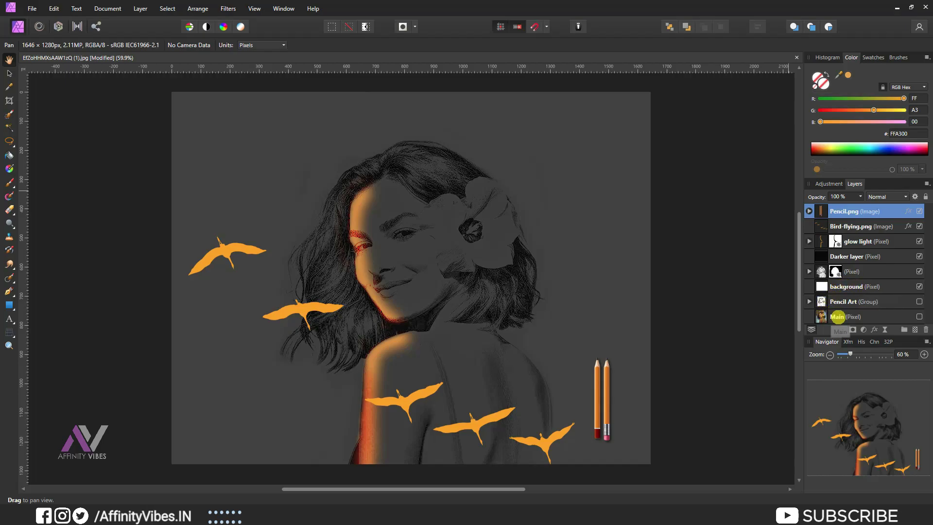
{"action": "left_click", "coordinate": [858, 286]}
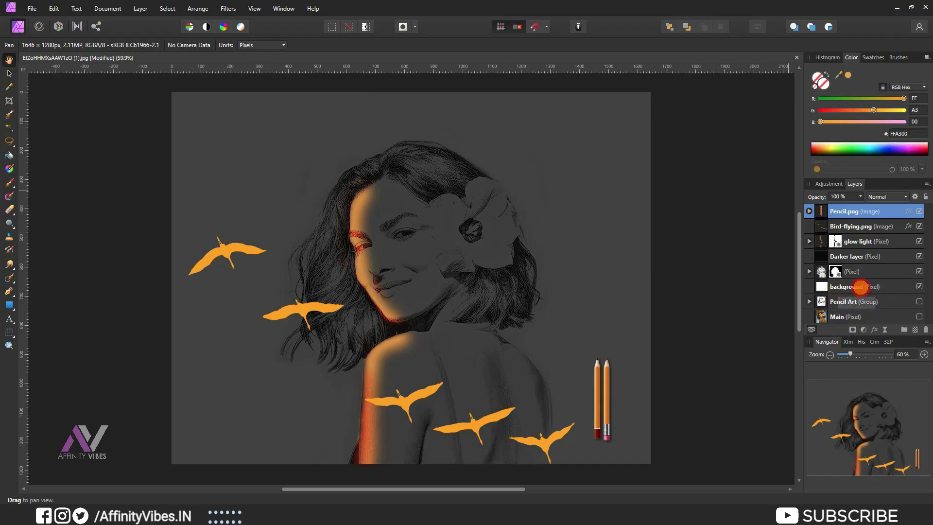
{"action": "left_click", "coordinate": [865, 211], "text": "shift"}
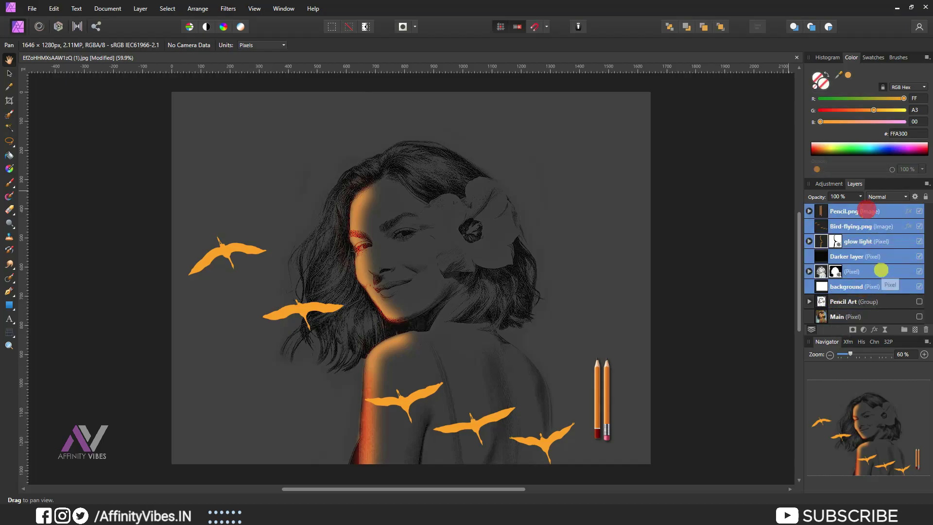
{"action": "key", "text": "ctrl+g"}
{"action": "double_click", "coordinate": [838, 210]}
{"action": "type", "text": "Add Glow Effect"}
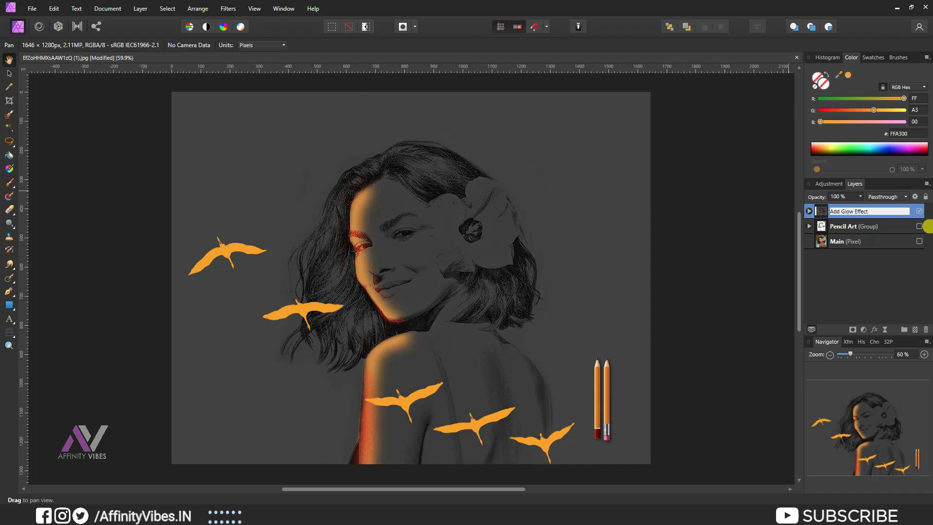
{"action": "key", "text": "Return"}
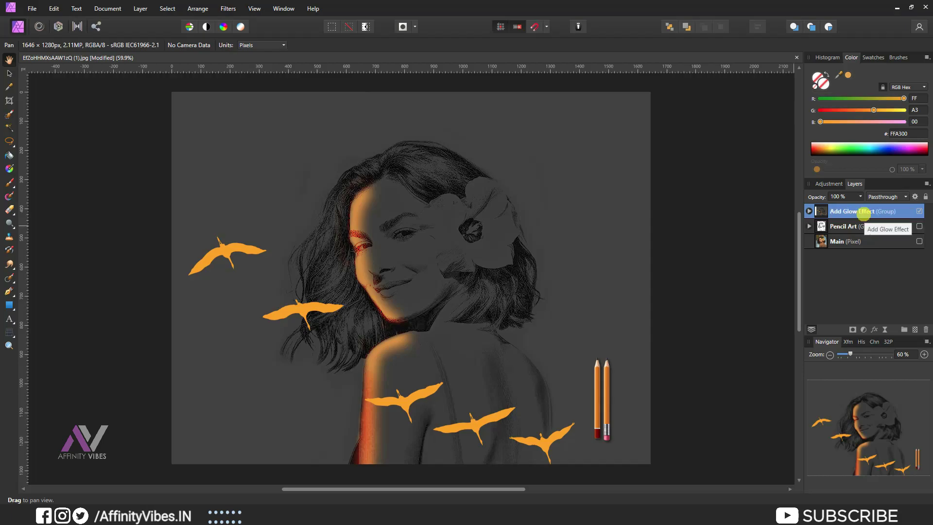
Step: Merge Visible into a new 'Final Output' layer and hide the Add Glow Effect group
{"action": "right_click", "coordinate": [864, 212]}
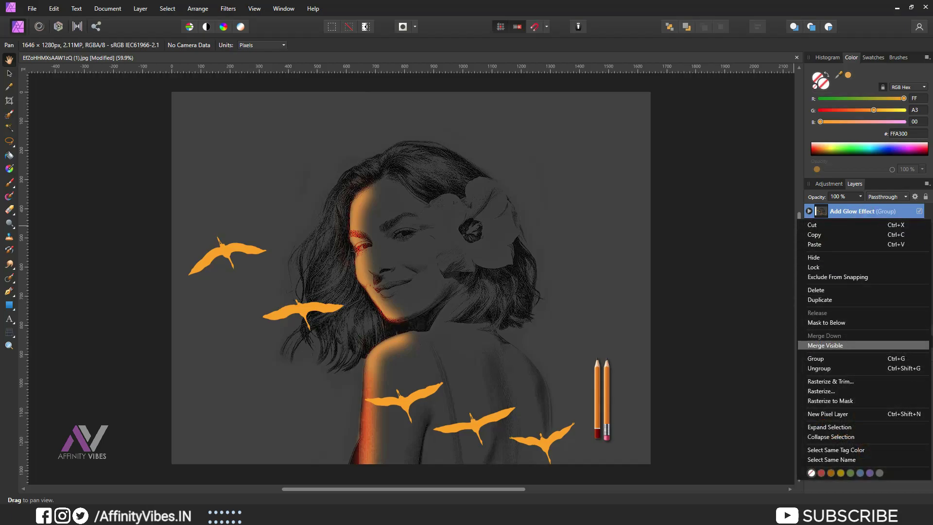
{"action": "left_click", "coordinate": [842, 345]}
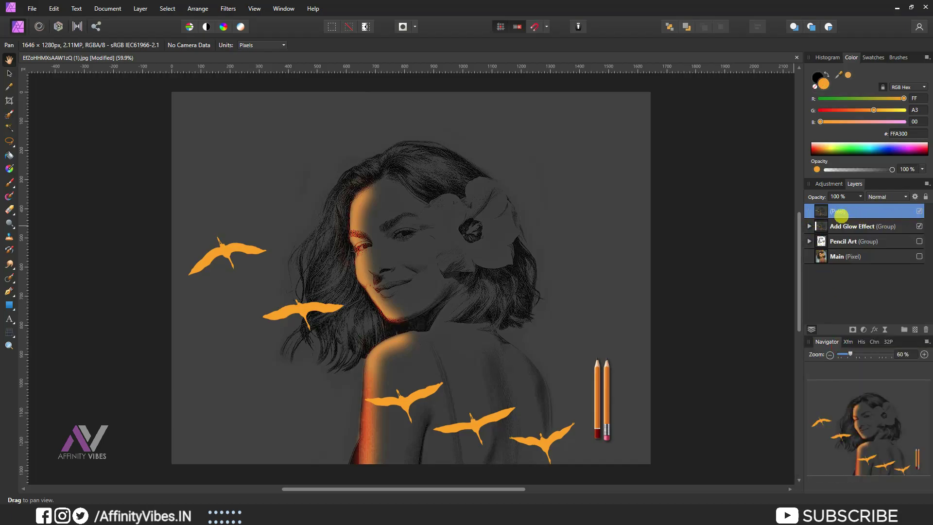
{"action": "double_click", "coordinate": [839, 211]}
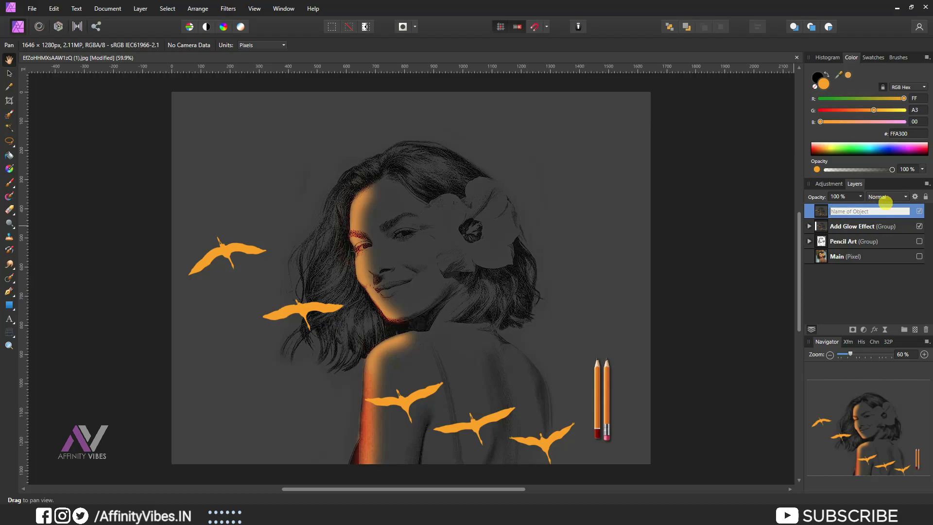
{"action": "type", "text": "Final Output"}
{"action": "key", "text": "Return"}
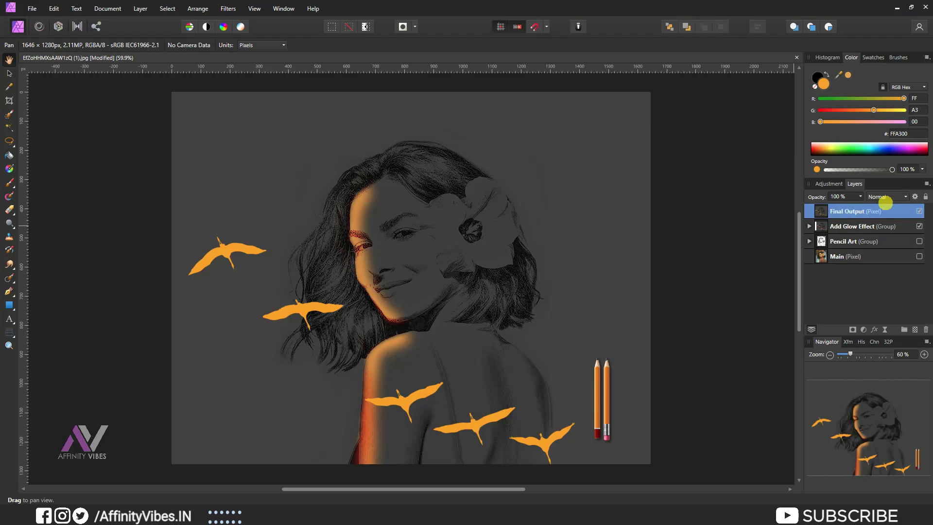
{"action": "left_click", "coordinate": [919, 226]}
Step: Move the Main photo layer above Final Output and turn on its visibility
{"action": "left_click", "coordinate": [822, 257]}
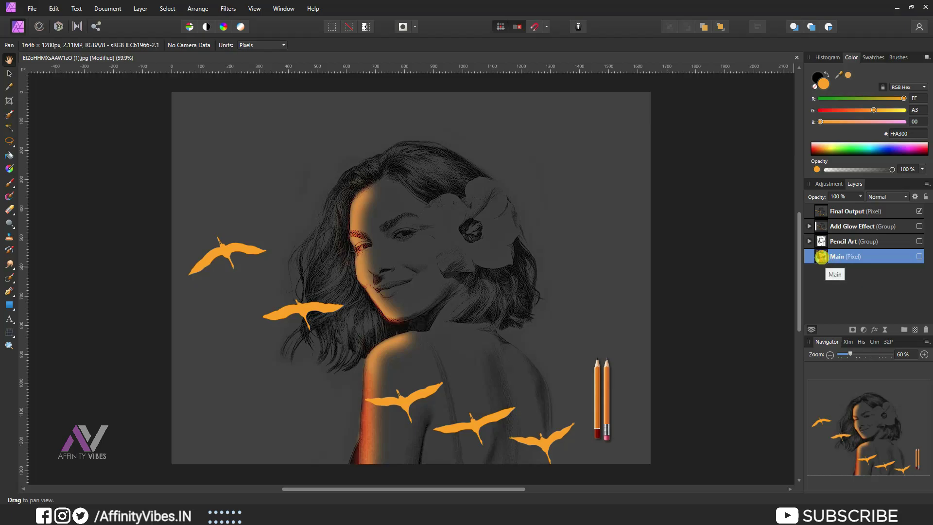
{"action": "left_click_drag", "start_coordinate": [824, 257], "coordinate": [817, 210]}
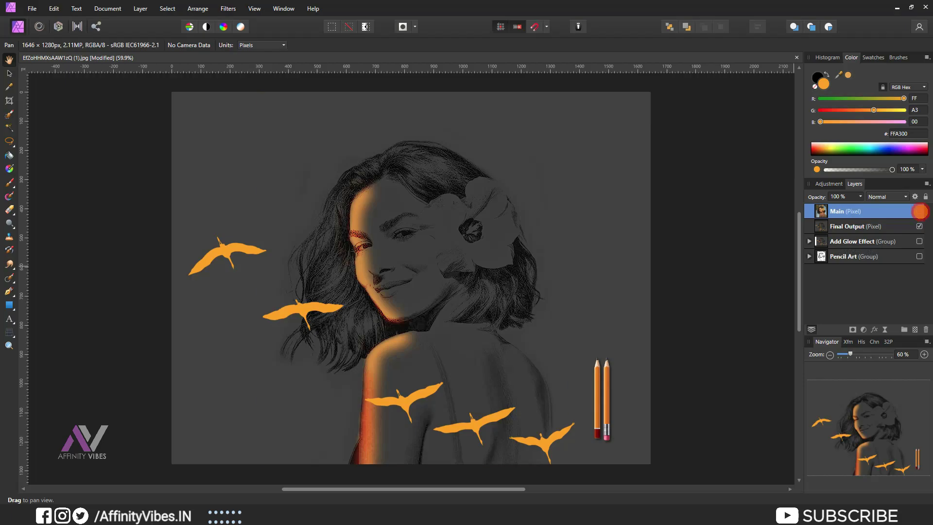
{"action": "left_click", "coordinate": [919, 212]}
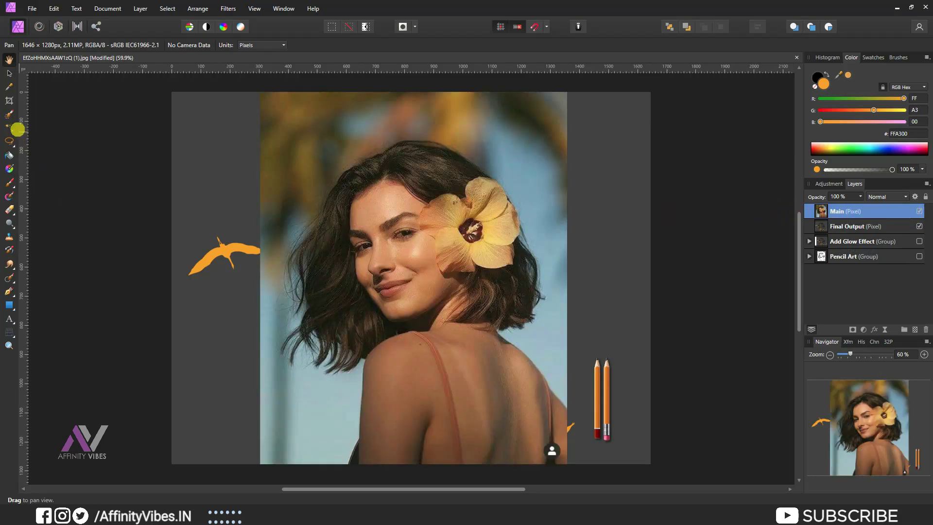
Step: Brush-select the hibiscus flower, check its edges in Quick Mask, and copy it to a new layer
{"action": "left_click", "coordinate": [9, 113]}
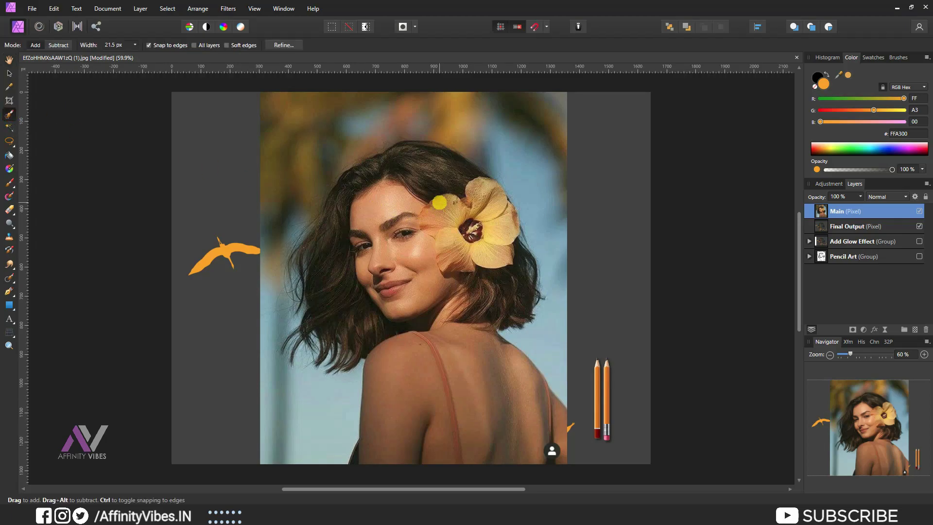
{"action": "mouse_move", "coordinate": [440, 202]}
{"action": "left_mouse_down"}
{"action": "mouse_move", "coordinate": [497, 215]}
{"action": "mouse_move", "coordinate": [444, 251]}
{"action": "left_mouse_up"}
{"action": "left_click_drag", "start_coordinate": [443, 251], "coordinate": [413, 207]}
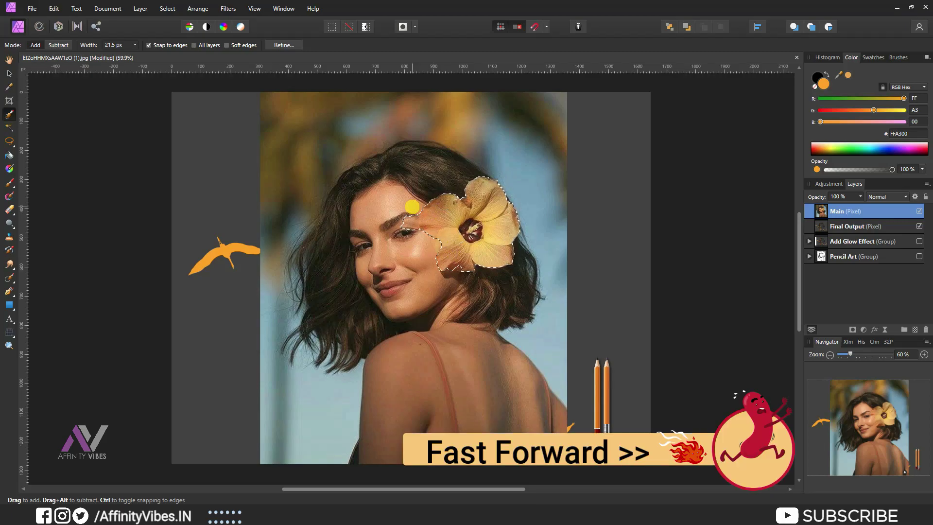
{"action": "key", "text": "q"}
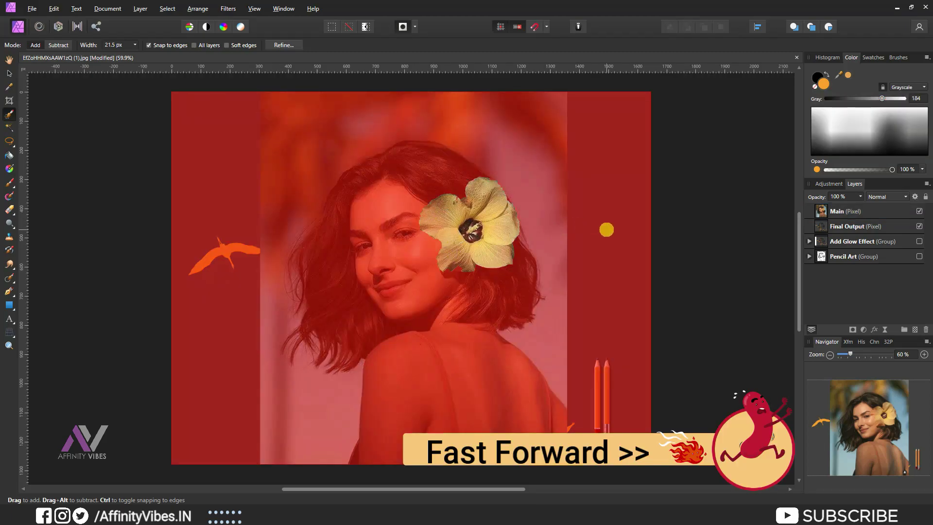
{"action": "key", "text": "q"}
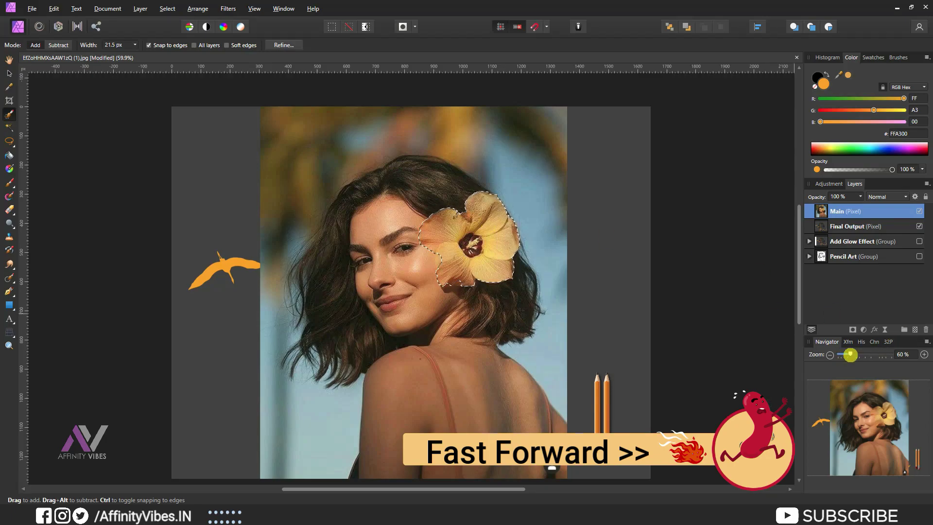
{"action": "left_click_drag", "start_coordinate": [850, 355], "coordinate": [859, 355]}
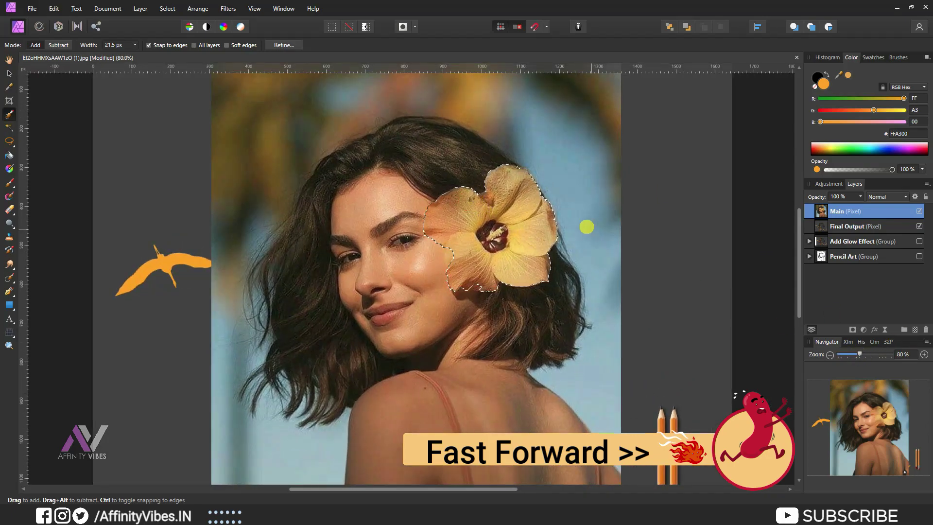
{"action": "key", "text": "q"}
{"action": "key", "text": "q"}
{"action": "key", "text": "q"}
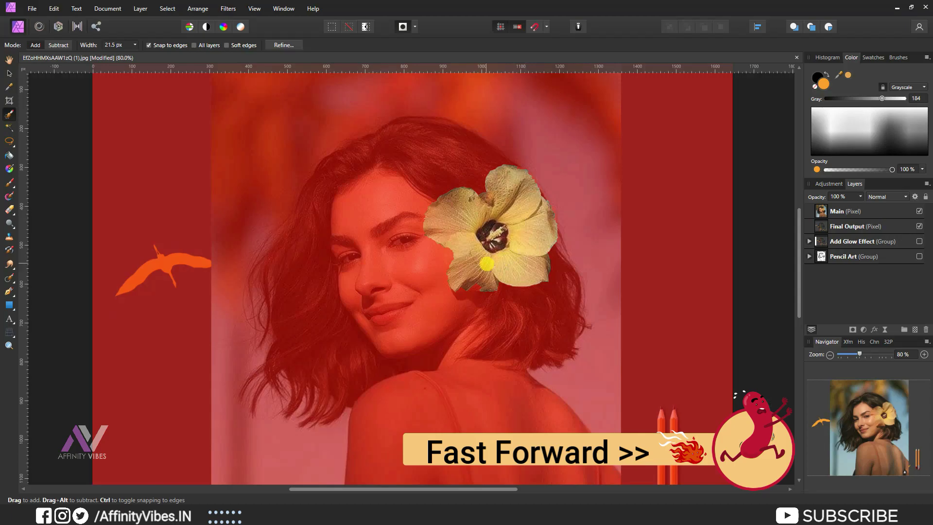
{"action": "key", "text": "bracketleft"}
{"action": "key", "text": "q"}
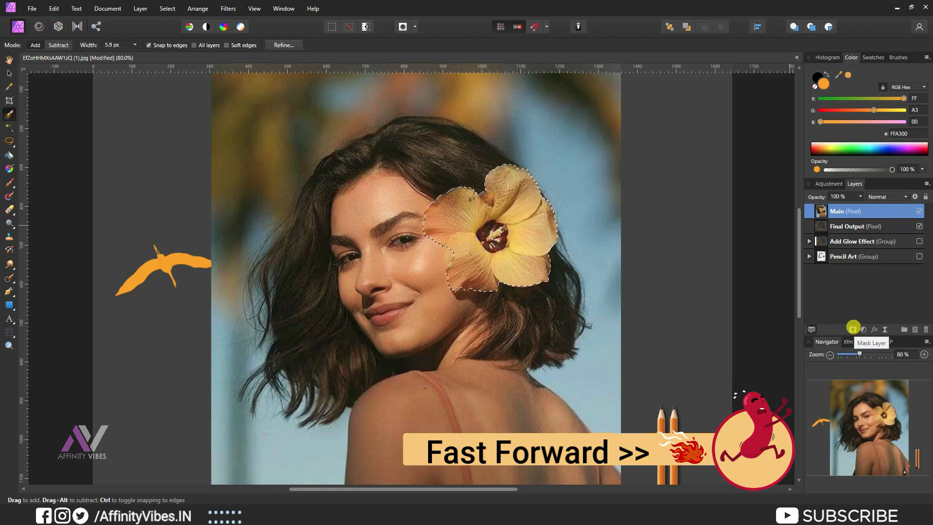
{"action": "key", "text": "ctrl+j"}
Step: Clear the selection and delete the original Main photo layer
{"action": "left_click", "coordinate": [910, 227]}
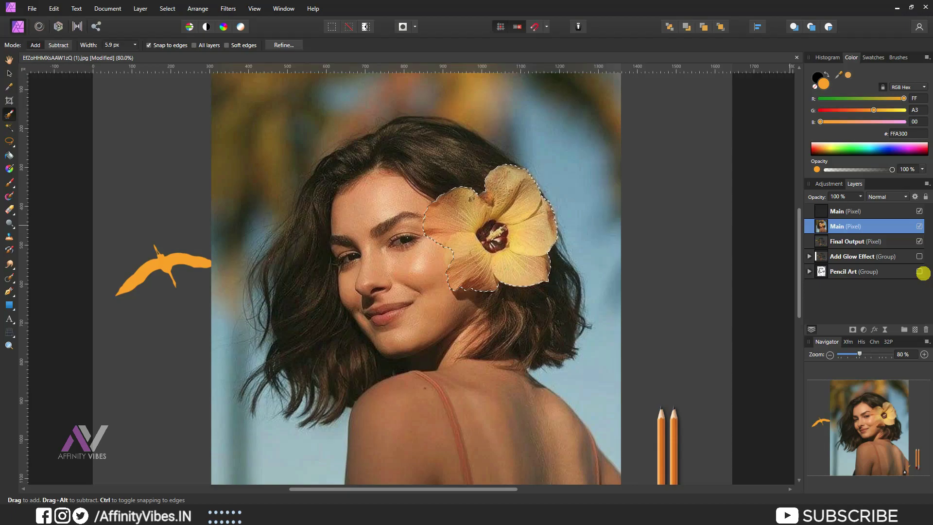
{"action": "key", "text": "ctrl+d"}
{"action": "left_click", "coordinate": [918, 226]}
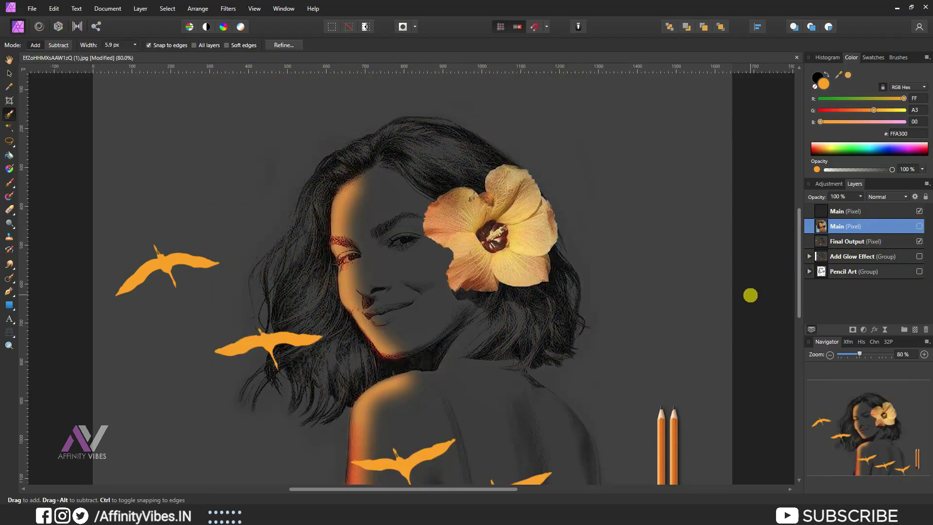
{"action": "key", "text": "Delete"}
Step: Set the flower layer to Soft Light, rename it 'Flower', and fit the document in view
{"action": "left_click", "coordinate": [844, 211]}
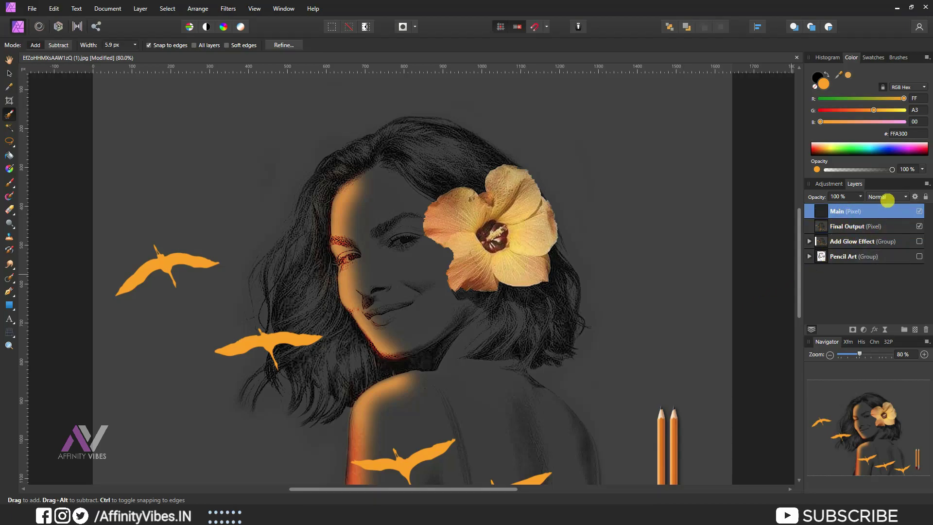
{"action": "left_click", "coordinate": [886, 197]}
{"action": "left_click", "coordinate": [880, 349]}
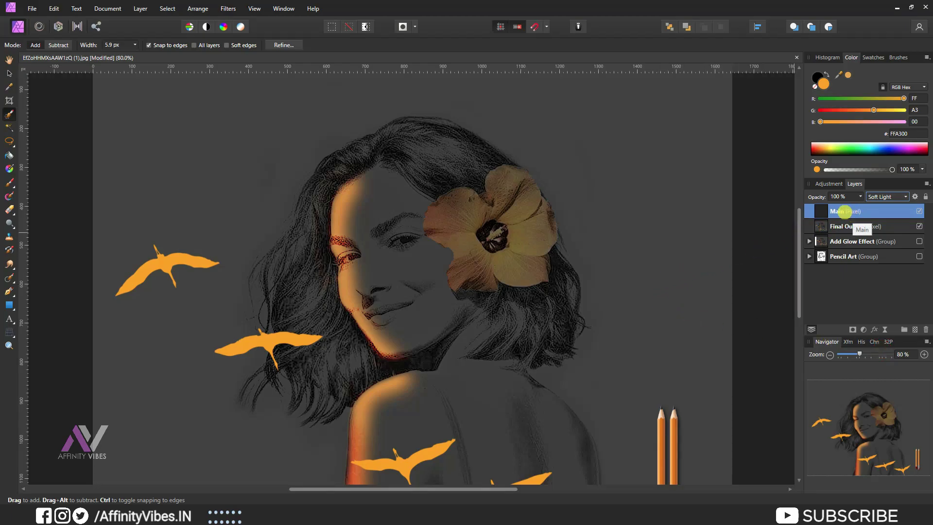
{"action": "double_click", "coordinate": [845, 211]}
{"action": "type", "text": "Flower"}
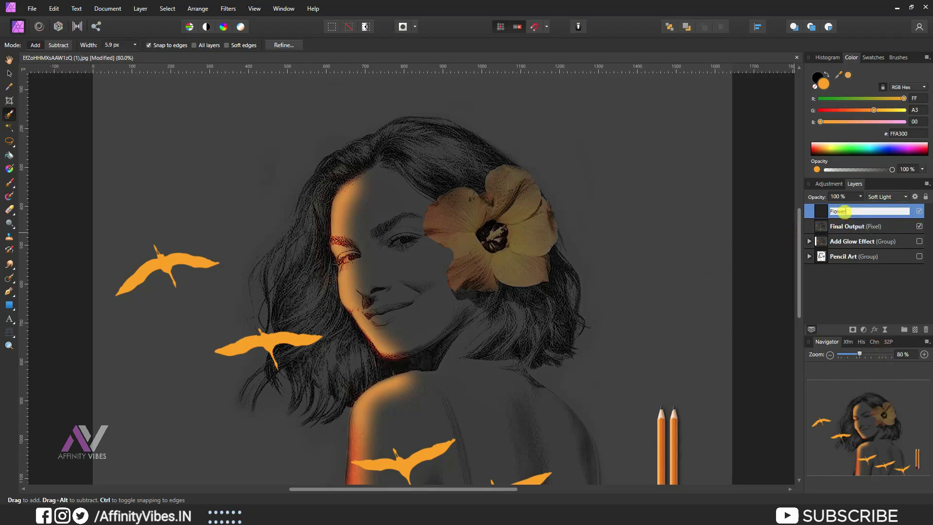
{"action": "key", "text": "Return"}
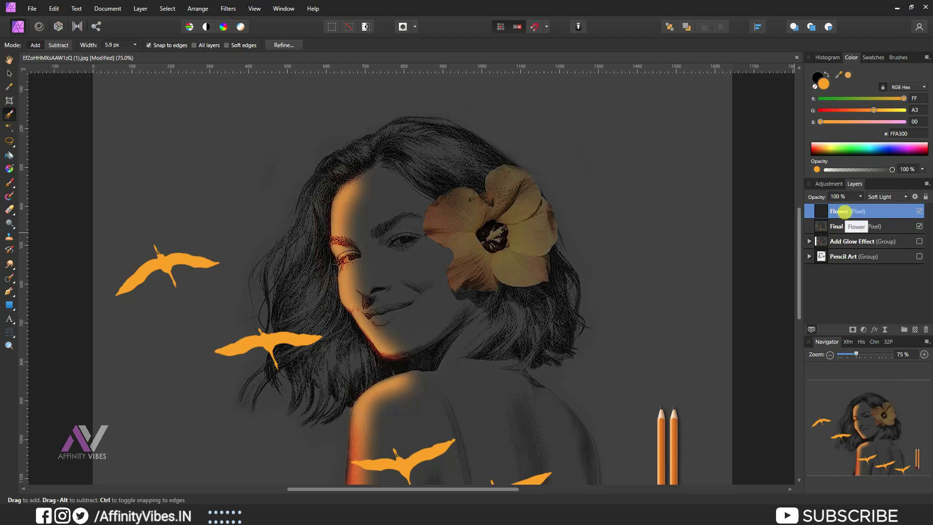
{"action": "key", "text": "ctrl+0"}
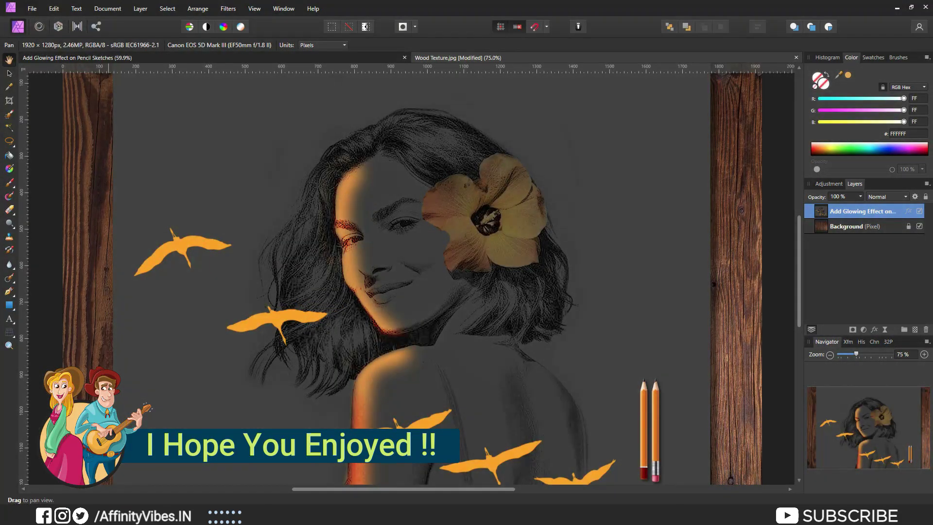
Step: Zoom out to view the whole sketch artwork framed by the wood planks
{"action": "key", "text": "ctrl+minus"}
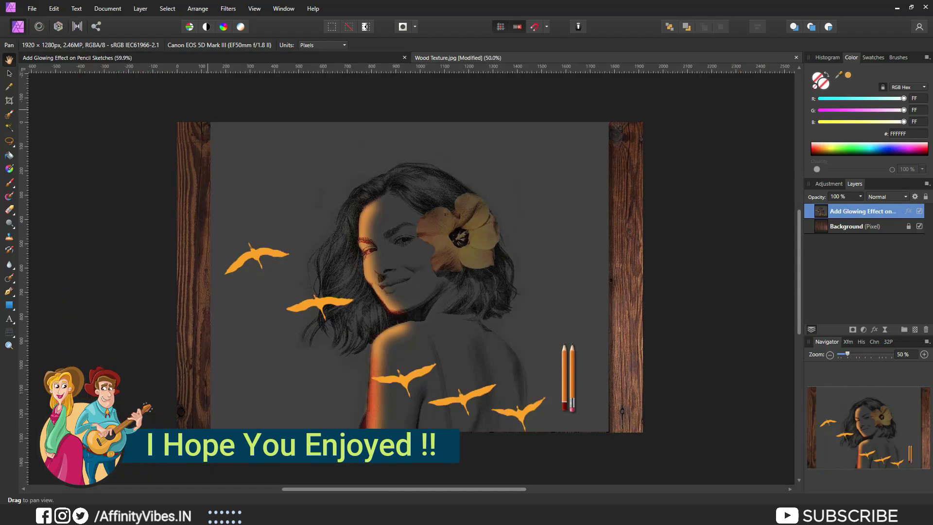